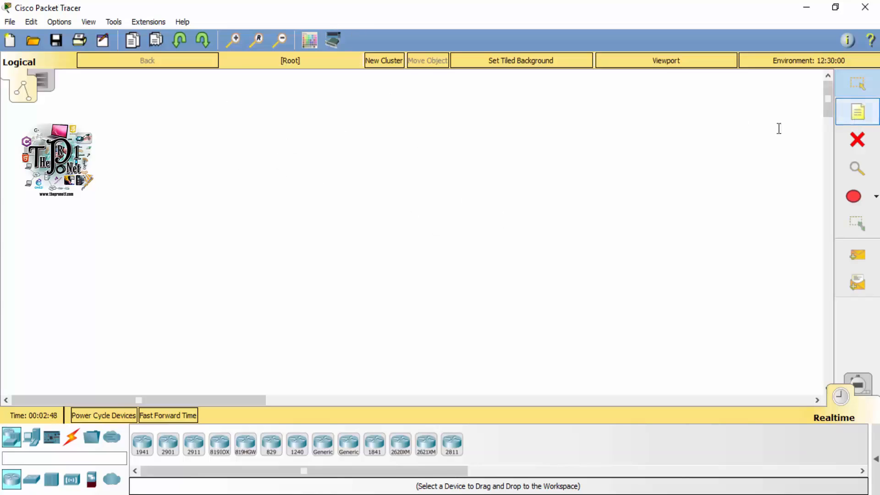
# Add a text note reading "RIP v1 , v2" in the upper part of the workspace
pyautogui.click(857, 111)
pyautogui.click(362, 110)
pyautogui.write('R')
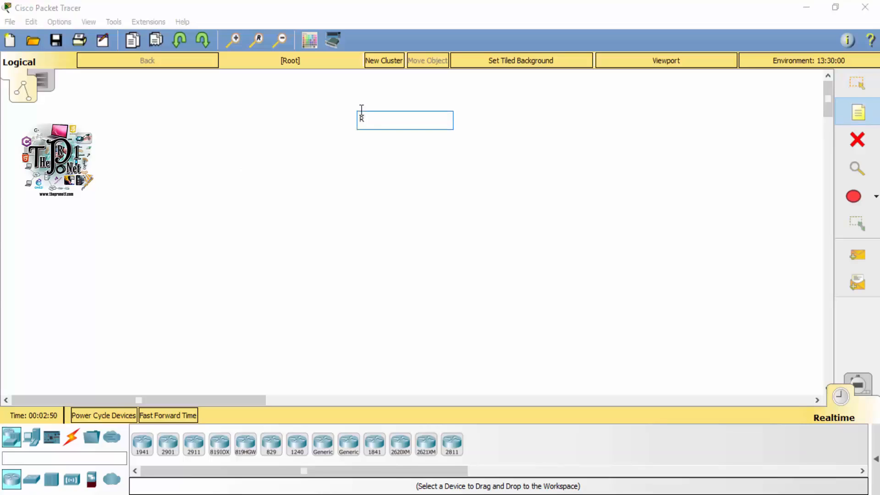
pyautogui.write('IP b1 , v2')
pyautogui.click(386, 162)
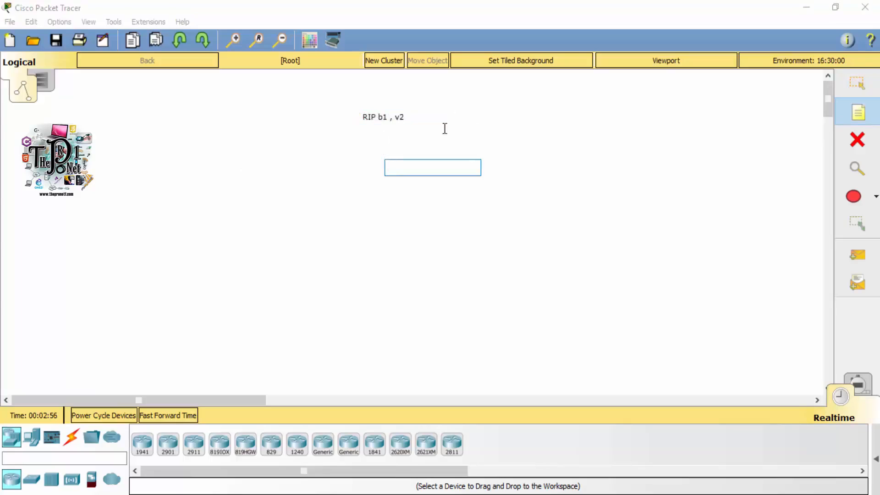
pyautogui.click(856, 83)
pyautogui.doubleClick(379, 114)
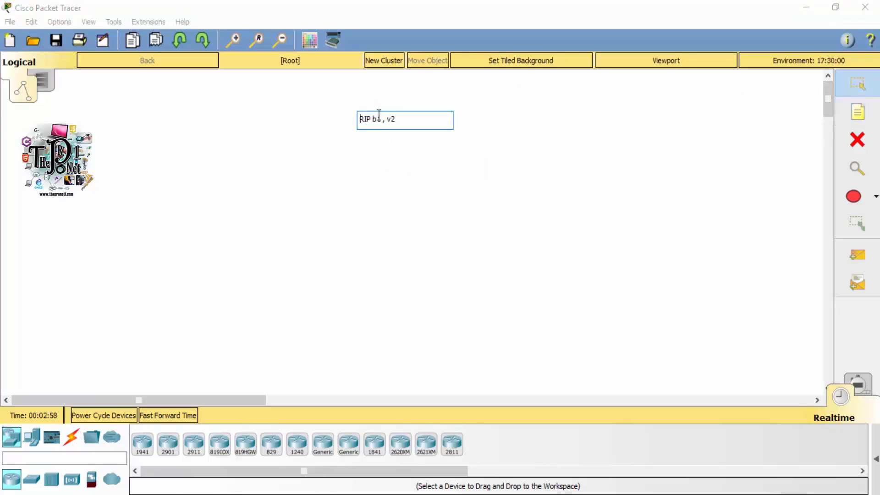
pyautogui.press('BackSpace')
pyautogui.write('v')
pyautogui.click(359, 168)
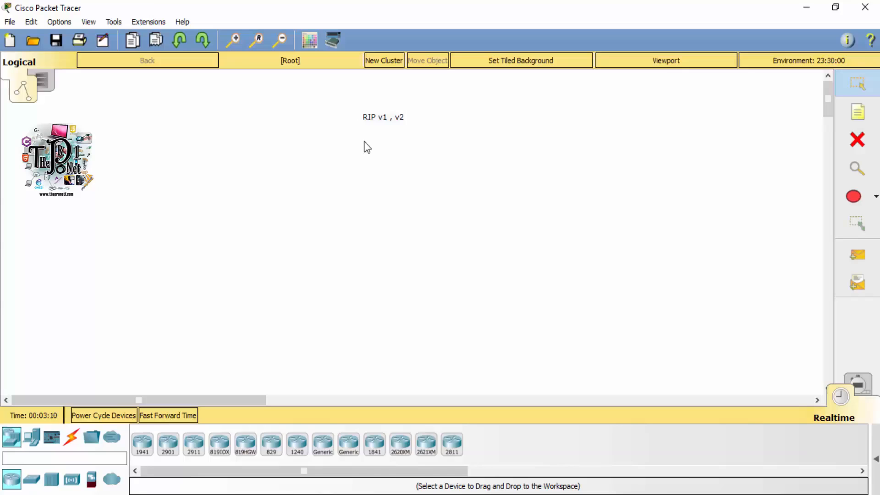
# Reposition the "RIP v1 , v2" note as a title at the upper centre of the workspace
pyautogui.click(390, 117)
pyautogui.moveTo(347, 136); pyautogui.dragTo(331, 166)
pyautogui.moveTo(375, 121); pyautogui.dragTo(495, 123)
pyautogui.moveTo(499, 108); pyautogui.dragTo(544, 105)
pyautogui.moveTo(597, 92); pyautogui.dragTo(508, 142)
pyautogui.click(534, 172)
pyautogui.moveTo(534, 115); pyautogui.dragTo(445, 120)
pyautogui.moveTo(524, 104); pyautogui.dragTo(374, 162)
pyautogui.moveTo(454, 118)
pyautogui.mouseDown()
pyautogui.moveTo(482, 114)
pyautogui.moveTo(411, 115)
pyautogui.moveTo(441, 114)
pyautogui.mouseUp()
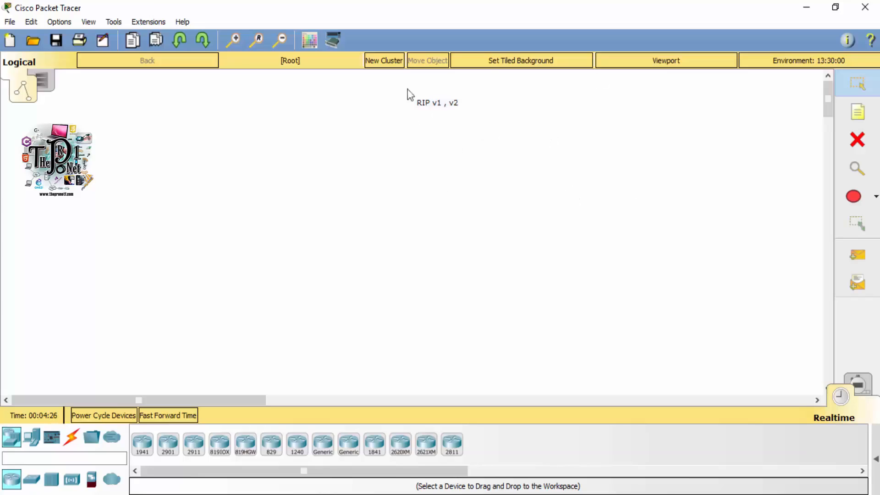
pyautogui.moveTo(434, 103)
pyautogui.mouseDown()
pyautogui.moveTo(449, 98)
pyautogui.moveTo(436, 99)
pyautogui.mouseUp()
pyautogui.click(431, 148)
pyautogui.click(435, 140)
# Place two 1941 routers side by side below the title note, spaced well apart
pyautogui.click(142, 443)
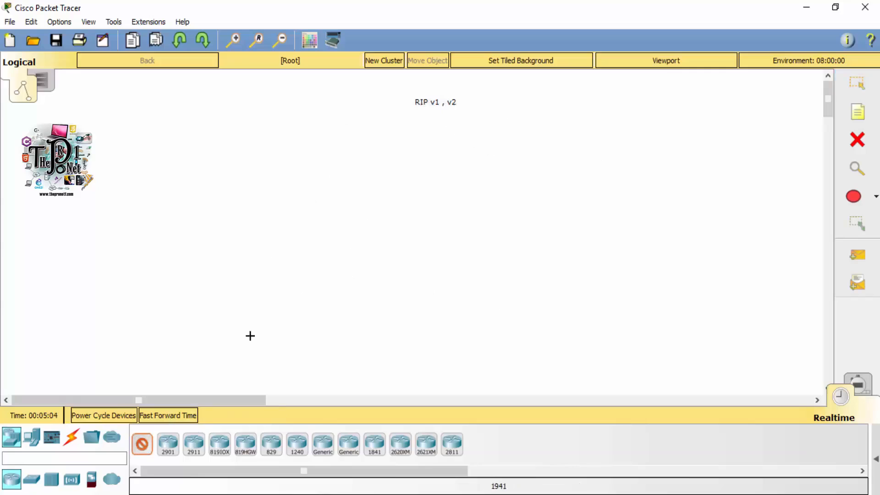
pyautogui.click(330, 174)
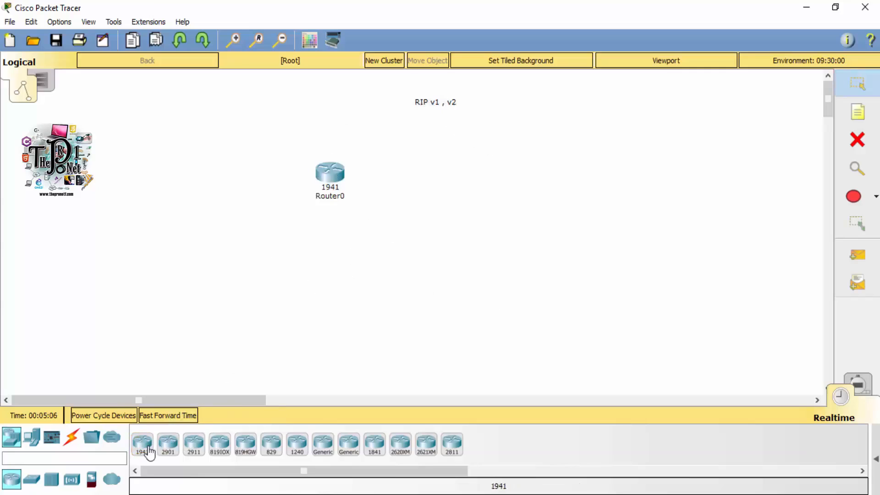
pyautogui.click(449, 160)
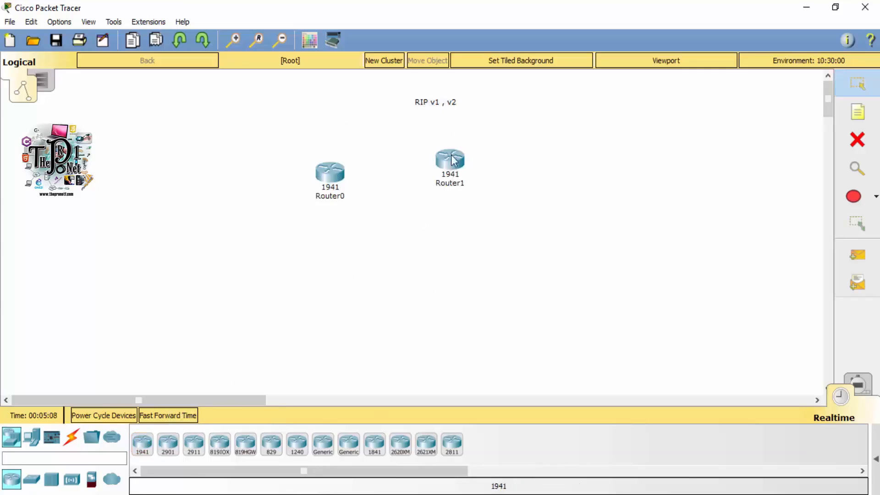
pyautogui.moveTo(449, 160); pyautogui.dragTo(470, 168)
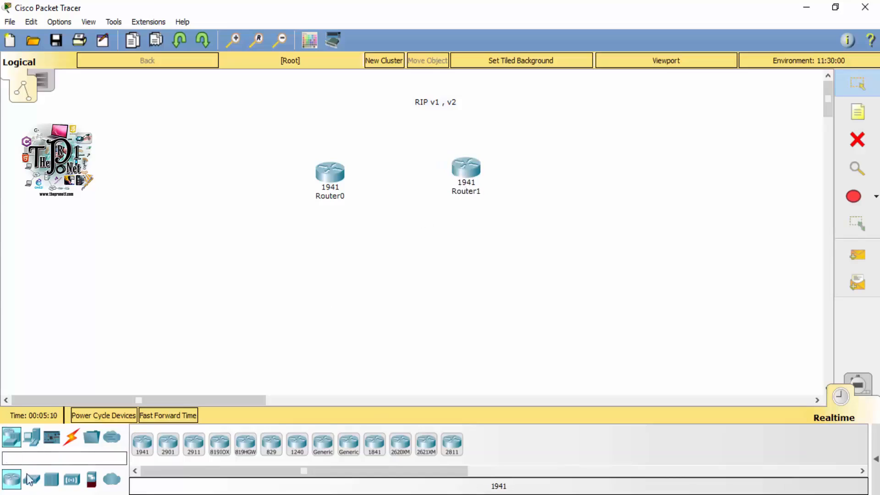
# Place a 2960-24TT switch below each router and align Switch1 vertically with Router1
pyautogui.click(31, 479)
pyautogui.click(143, 442)
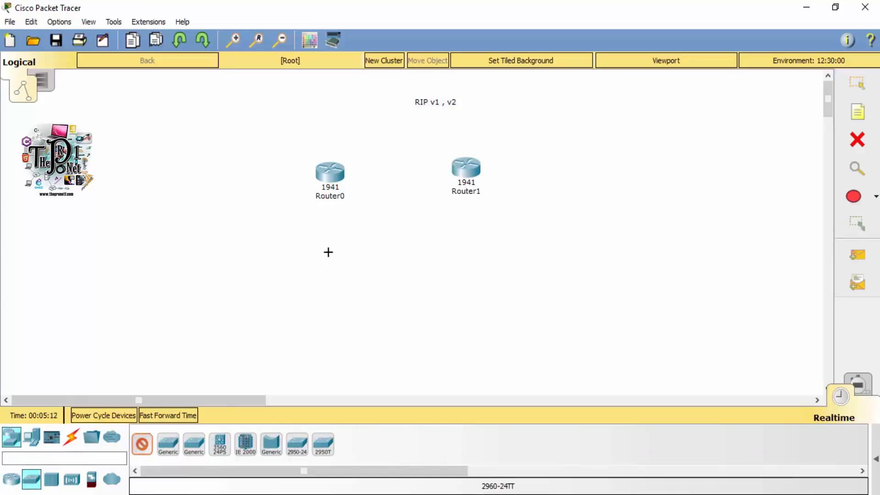
pyautogui.click(330, 243)
pyautogui.click(142, 443)
pyautogui.click(453, 271)
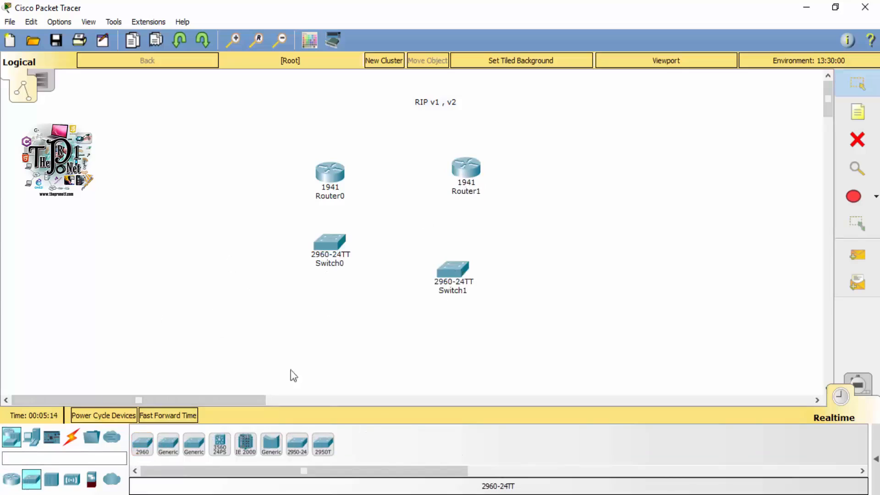
pyautogui.moveTo(459, 268); pyautogui.dragTo(479, 247)
pyautogui.moveTo(465, 169); pyautogui.dragTo(464, 177)
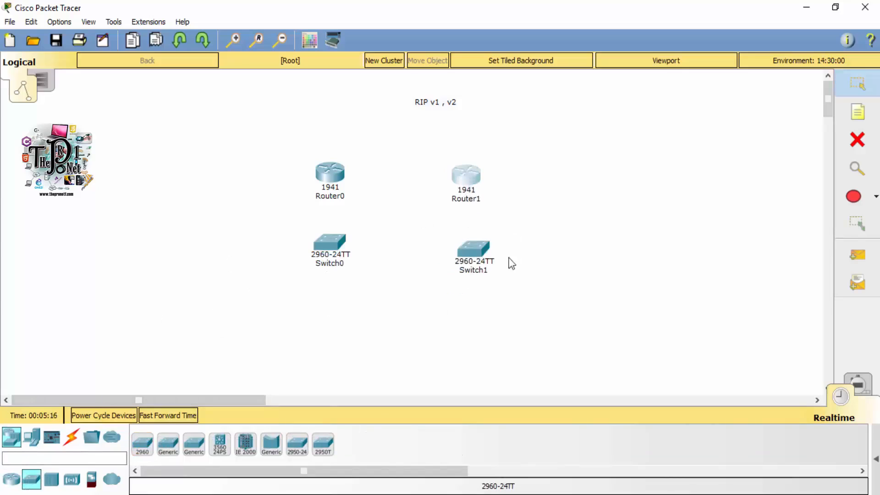
pyautogui.moveTo(478, 252); pyautogui.dragTo(472, 252)
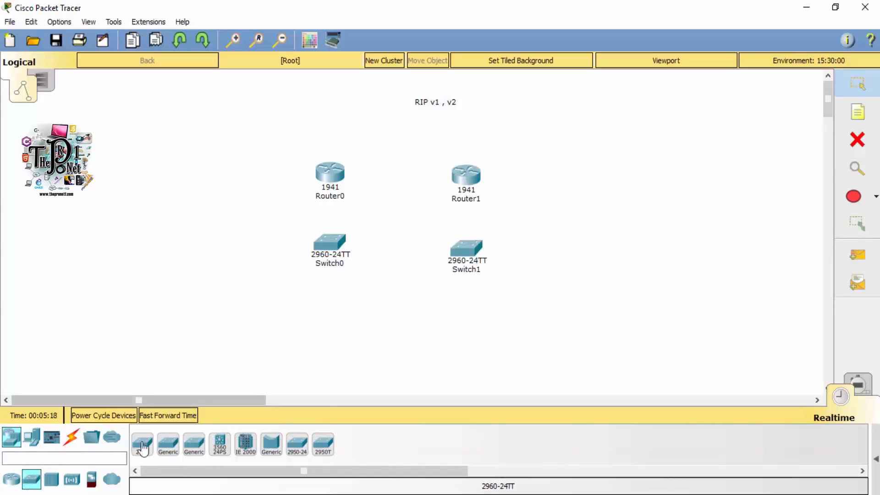
# Place two PC-PT computers, one below each switch
pyautogui.click(31, 437)
pyautogui.keyDown('ctrl'); pyautogui.click(142, 442); pyautogui.keyUp('ctrl')
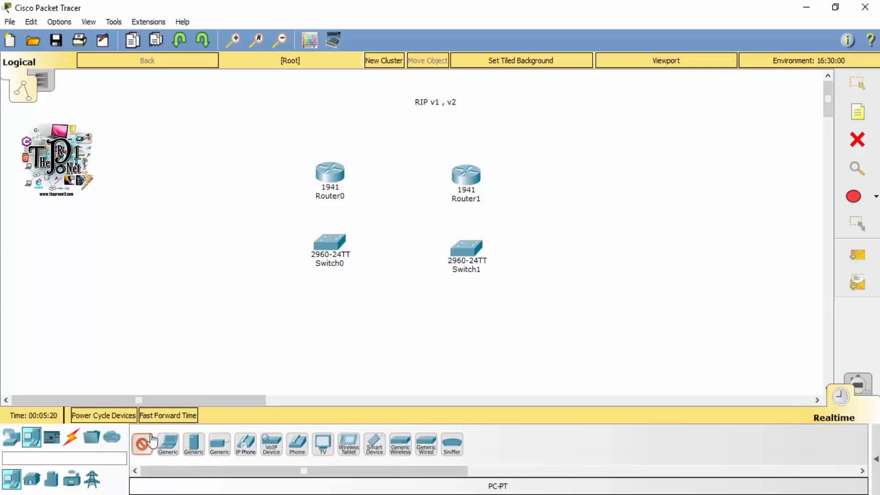
pyautogui.click(300, 317)
pyautogui.click(445, 323)
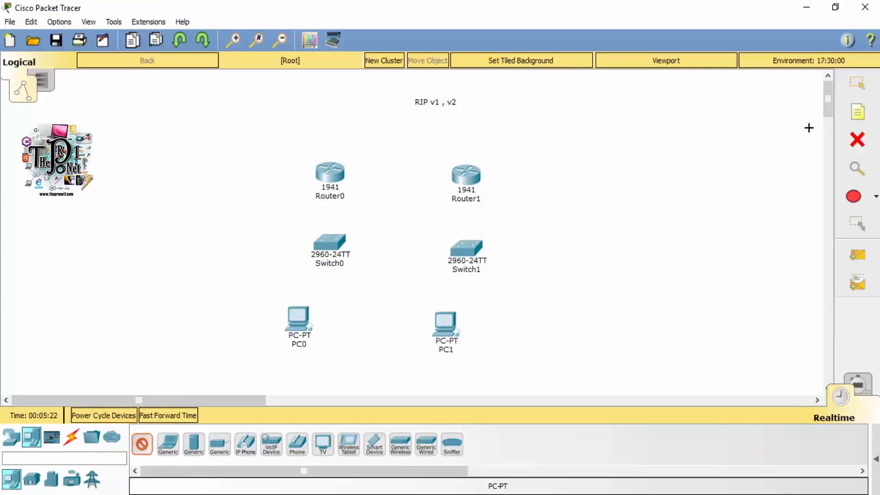
pyautogui.click(857, 83)
# Connect PC0 and Router0 to Switch0 using the automatic connection type
pyautogui.click(72, 441)
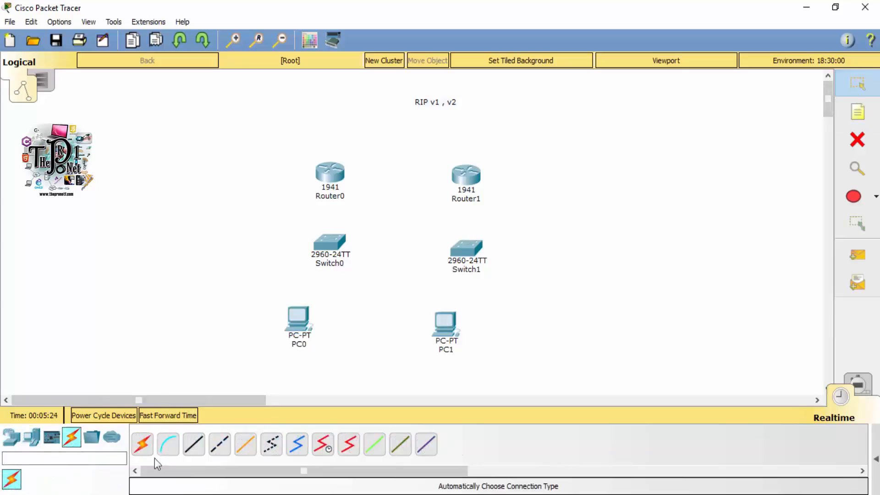
pyautogui.click(142, 443)
pyautogui.click(306, 324)
pyautogui.click(324, 246)
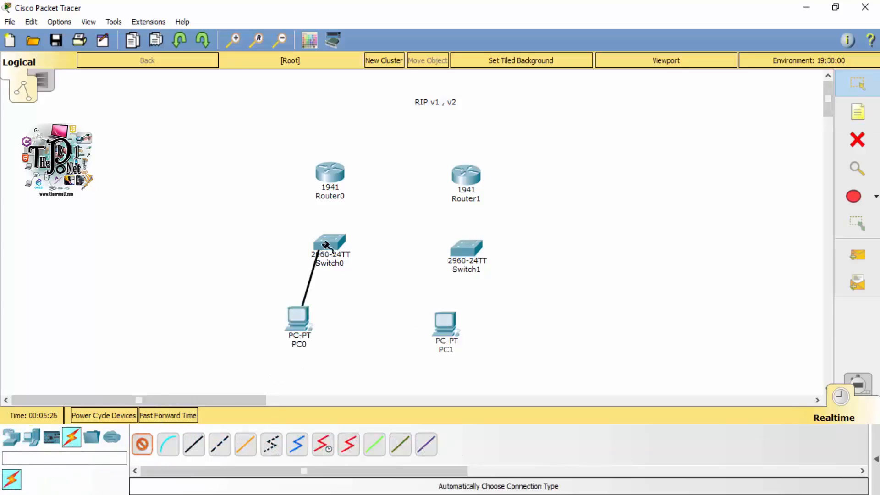
pyautogui.click(328, 193)
pyautogui.click(328, 251)
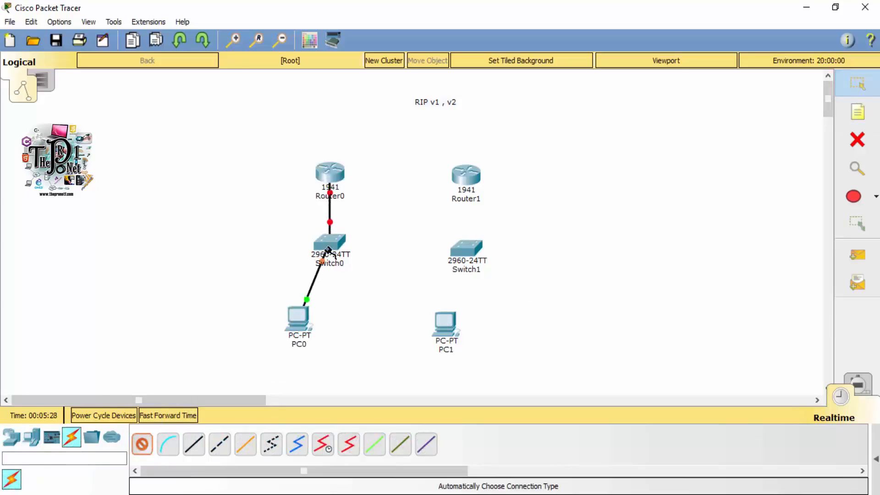
# Connect PC1 and Router1 to Switch1 using the automatic connection type
pyautogui.click(450, 335)
pyautogui.click(466, 246)
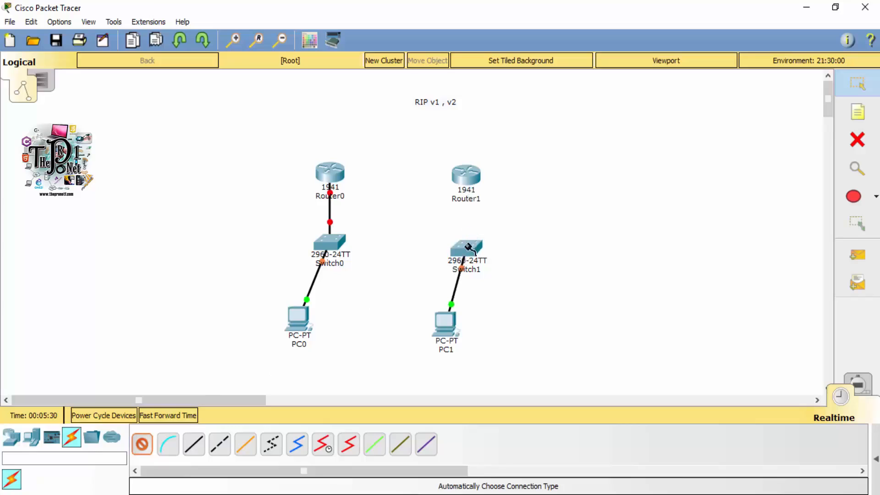
pyautogui.click(466, 176)
pyautogui.click(471, 247)
pyautogui.click(323, 448)
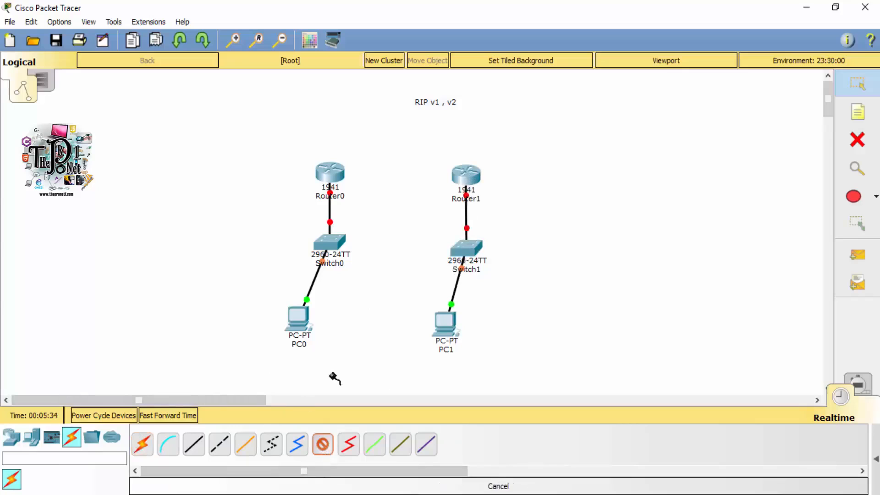
pyautogui.click(330, 170)
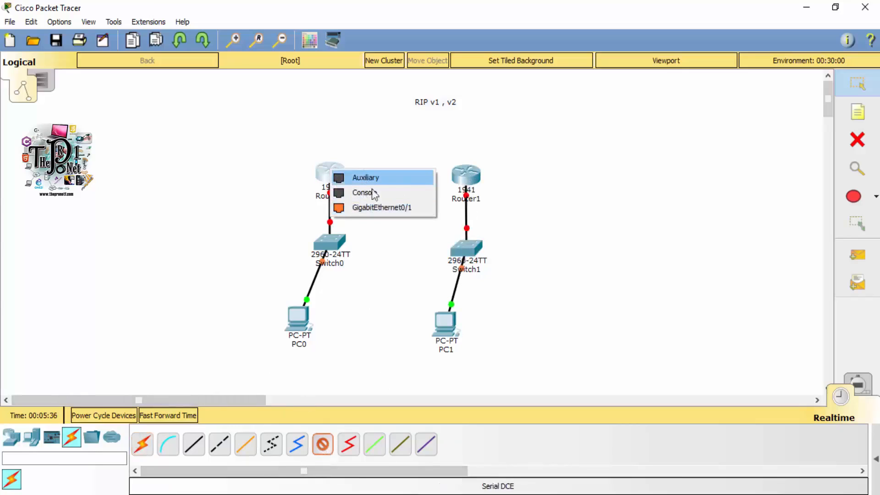
pyautogui.click(459, 139)
pyautogui.click(862, 86)
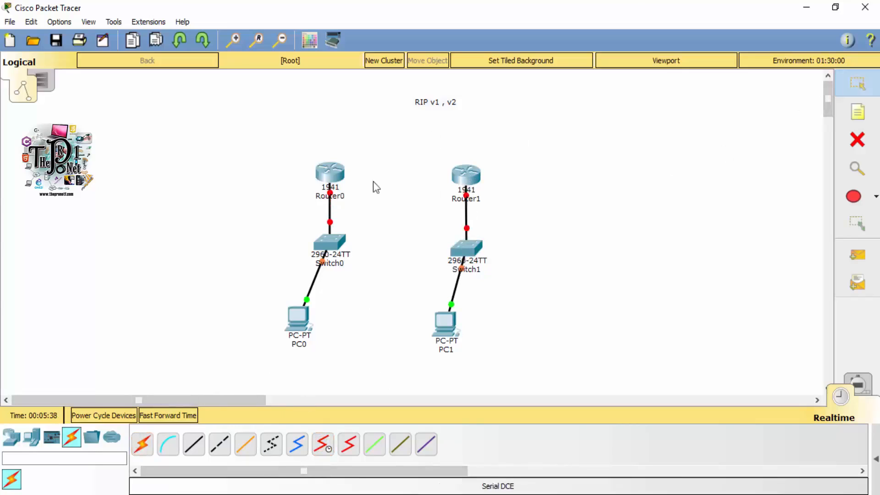
# Install an HWIC-2T serial module in the rightmost expansion slot of Router0
pyautogui.click(333, 174)
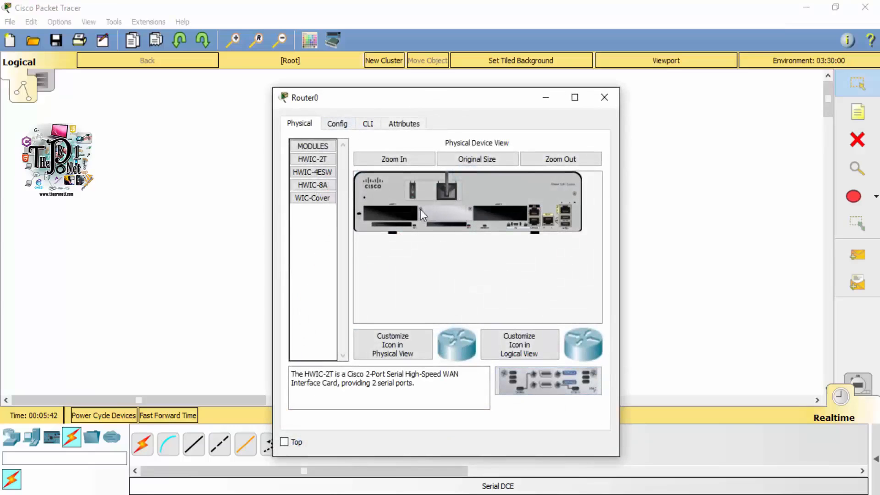
pyautogui.moveTo(520, 364); pyautogui.dragTo(501, 211)
pyautogui.click(603, 98)
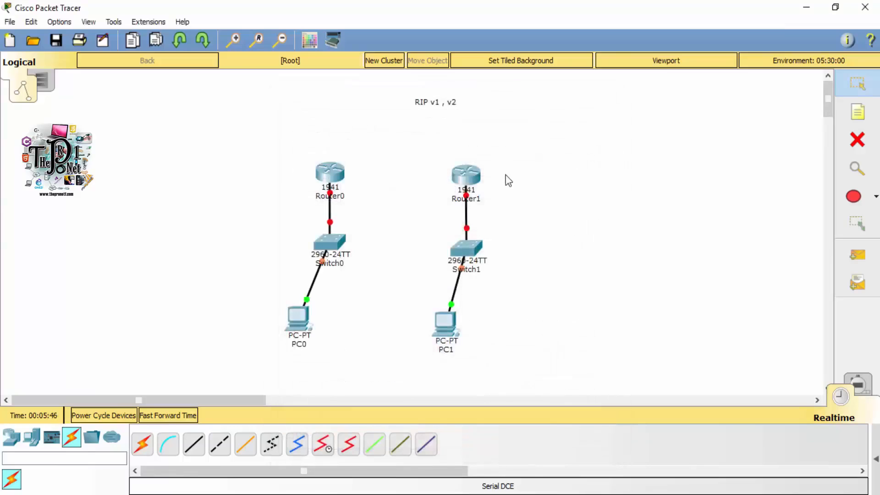
# Install an HWIC-2T serial module in the rightmost expansion slot of Router1
pyautogui.doubleClick(472, 175)
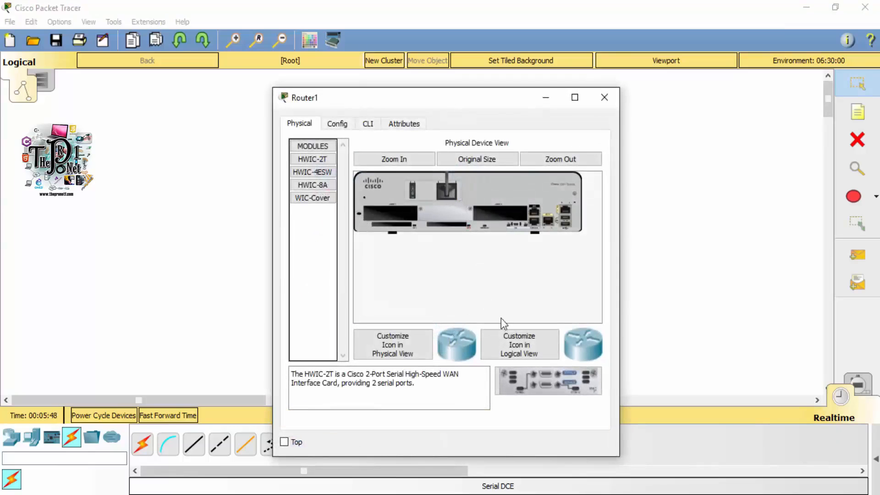
pyautogui.moveTo(548, 378); pyautogui.dragTo(500, 227)
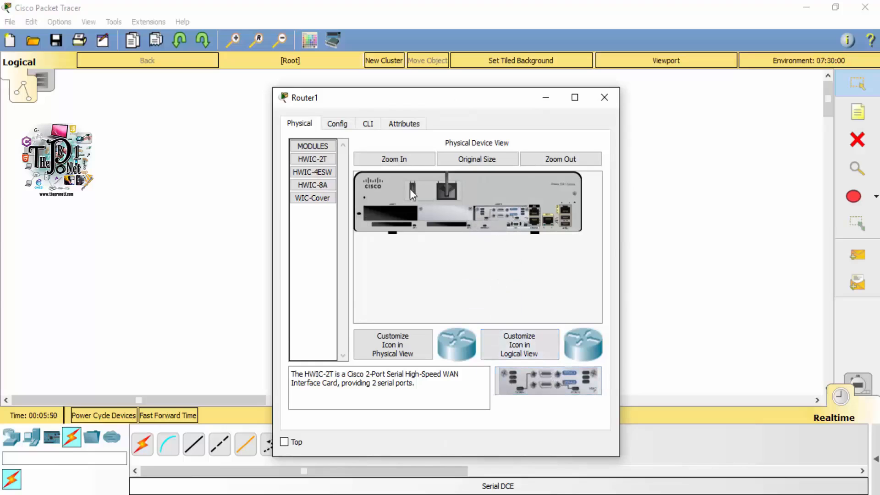
pyautogui.click(604, 97)
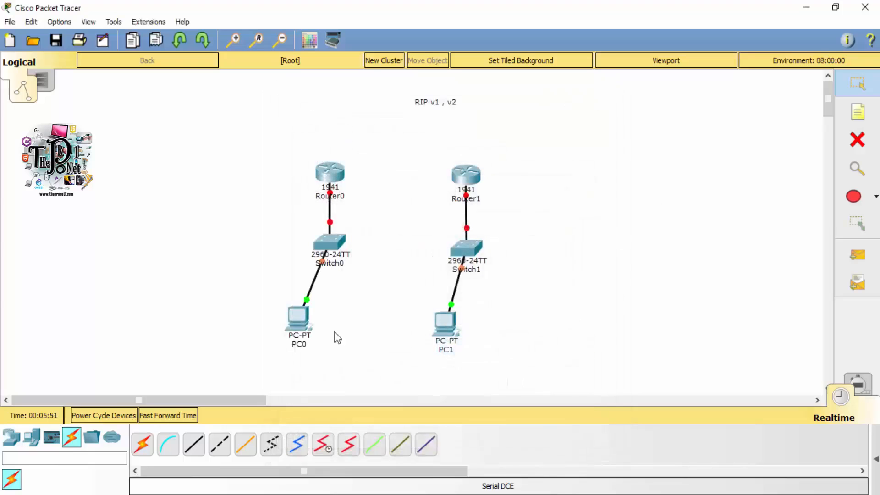
# Link Router0's Serial0/0/0 port to Router1's Serial0/0/0 port with a Serial DCE cable
pyautogui.click(323, 444)
pyautogui.click(327, 169)
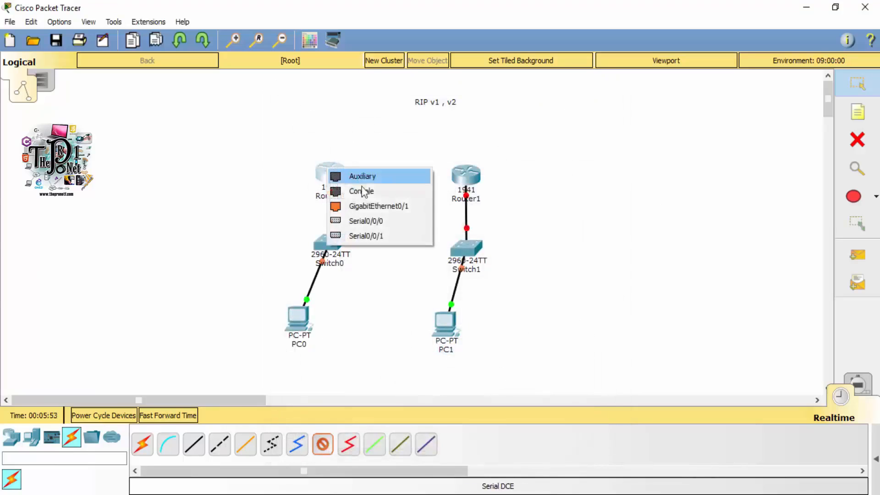
pyautogui.click(384, 226)
pyautogui.click(472, 171)
pyautogui.click(504, 222)
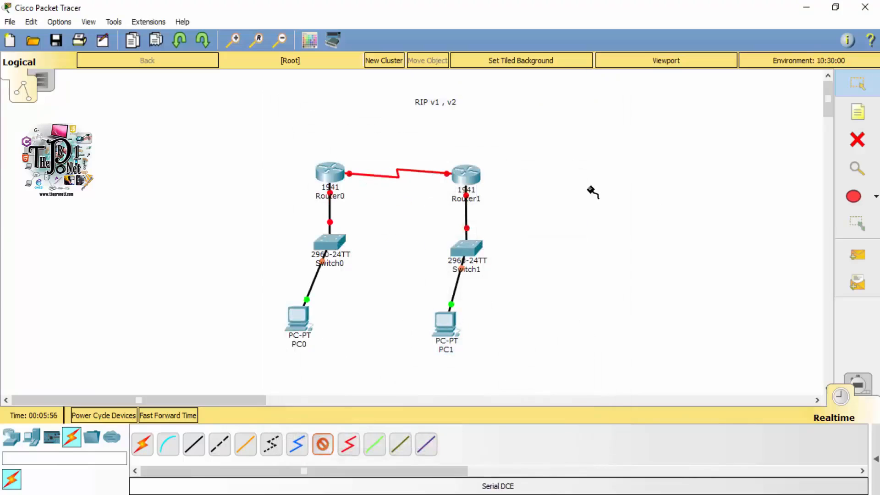
pyautogui.click(855, 84)
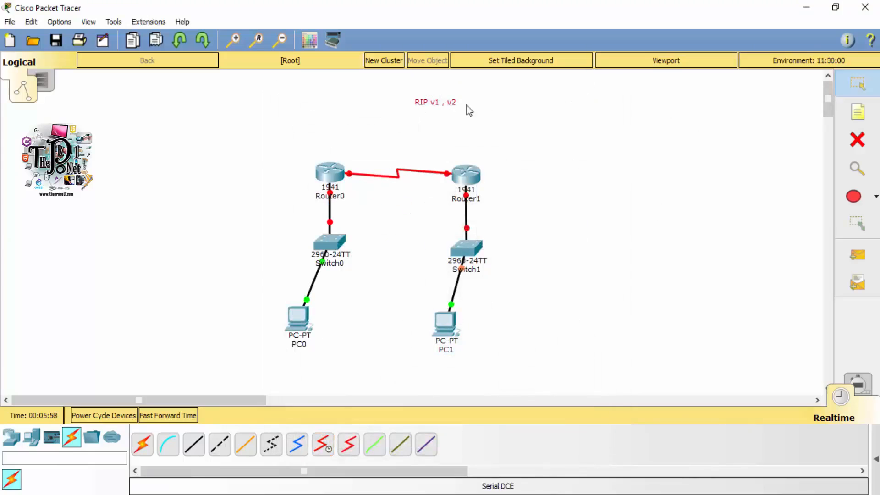
# Add a note reading 192.168.1.0/24 beside the Router1–Switch1 link
pyautogui.click(858, 111)
pyautogui.click(507, 212)
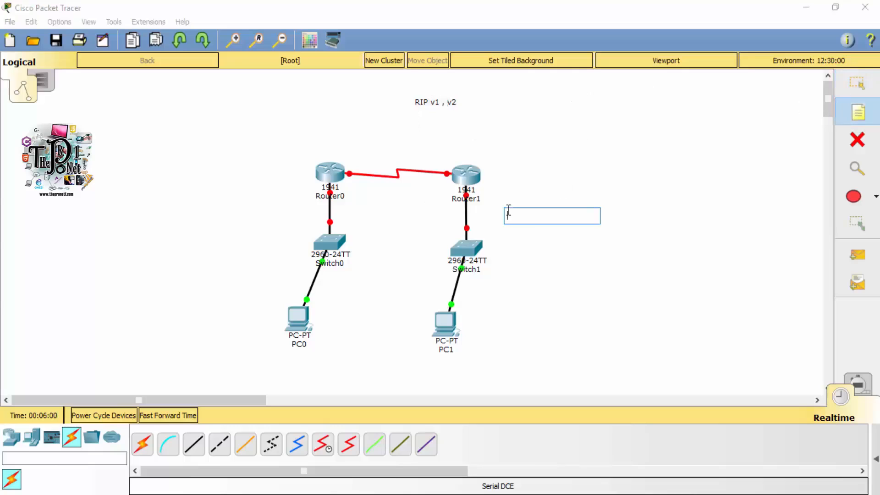
pyautogui.write('192.168.')
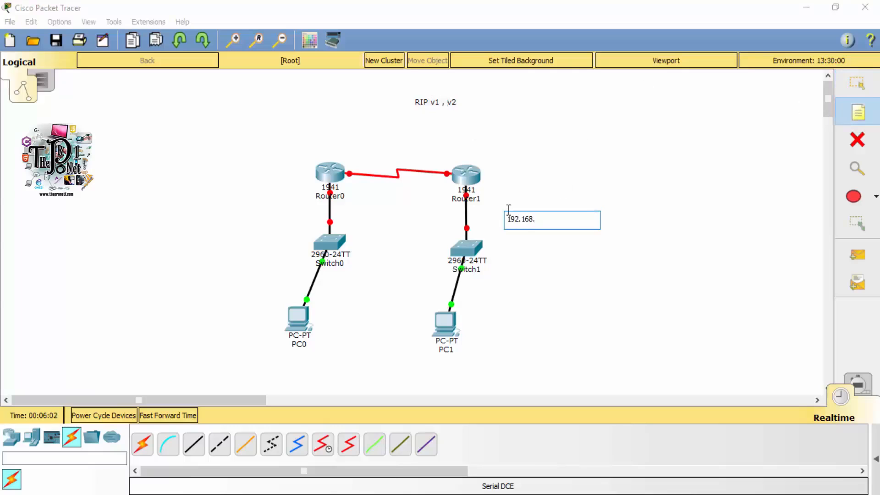
pyautogui.write('1.0/24')
# Add notes reading 192.168.0.0/24 beside the Router0–Switch0 link and 10.10.10.0/30 above the serial link
pyautogui.click(256, 223)
pyautogui.write('192.168.0.0/2')
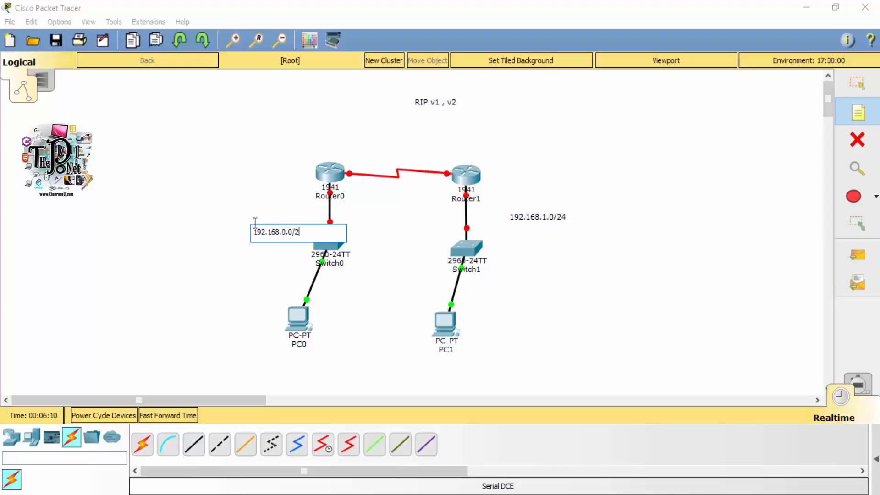
pyautogui.click(377, 142)
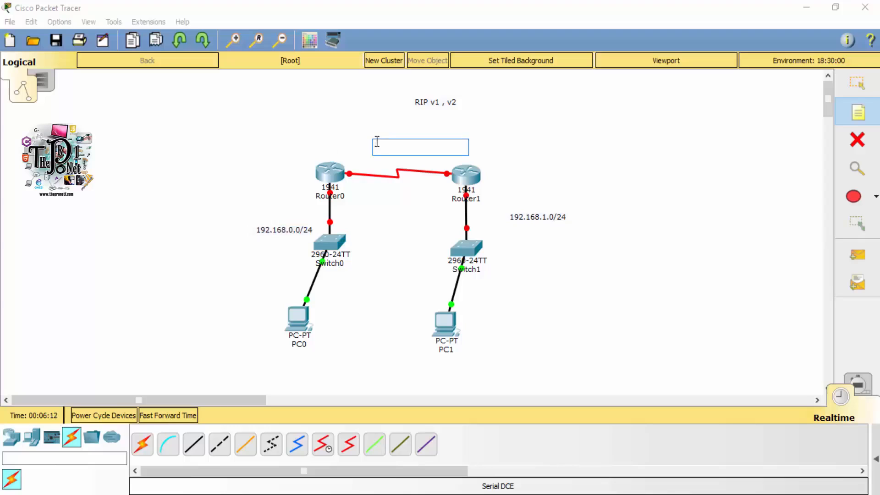
pyautogui.write('10.10.10.0/30')
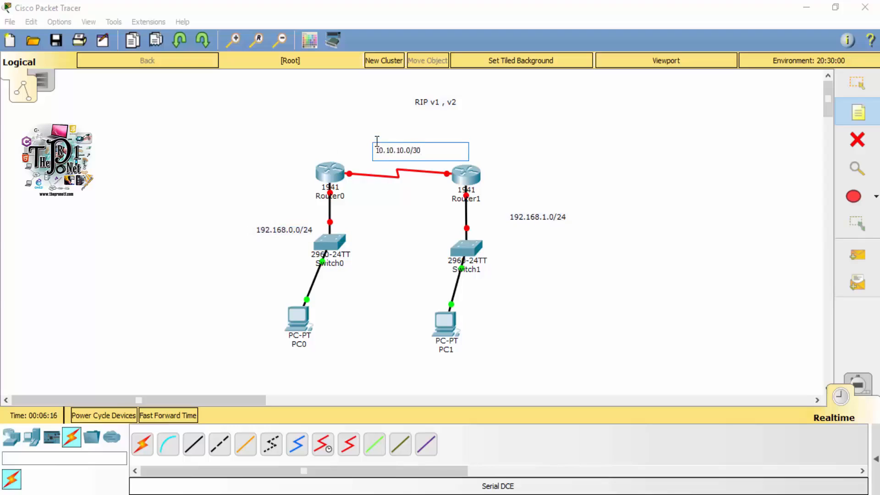
# Move the whole topology to the right half of the workspace and shift the RIP v1 , v2 title slightly left above it
pyautogui.click(561, 134)
pyautogui.press('Escape')
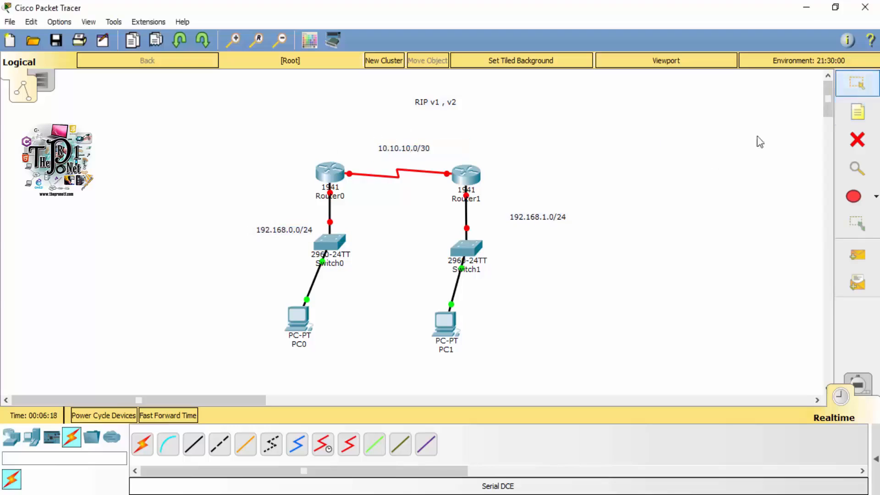
pyautogui.moveTo(552, 93); pyautogui.dragTo(232, 388)
pyautogui.moveTo(293, 326); pyautogui.dragTo(531, 325)
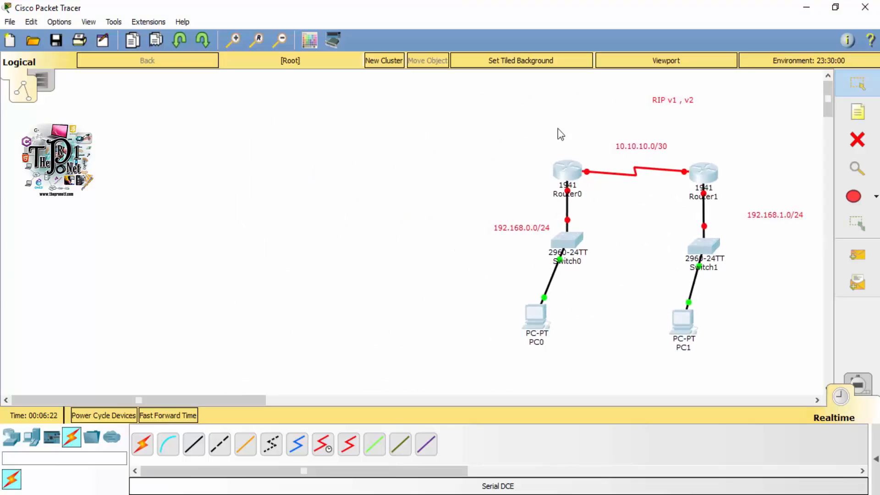
pyautogui.moveTo(672, 103); pyautogui.dragTo(638, 110)
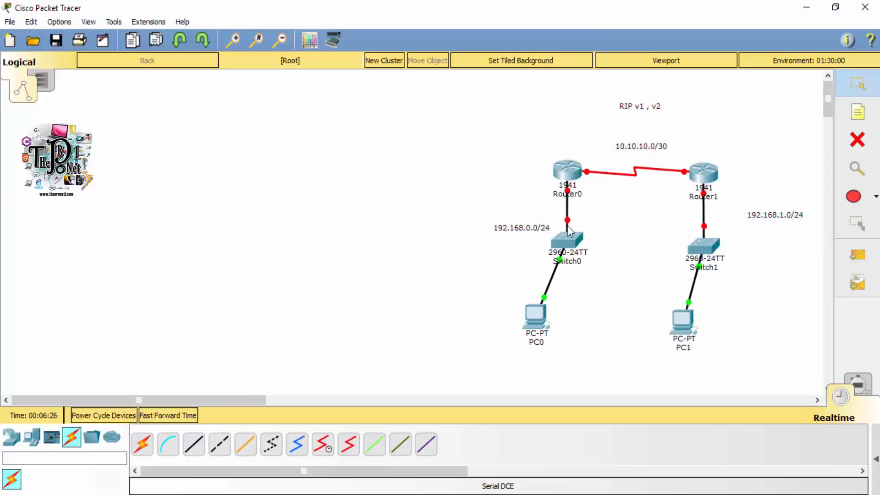
pyautogui.click(563, 175)
pyautogui.moveTo(447, 98); pyautogui.dragTo(293, 60)
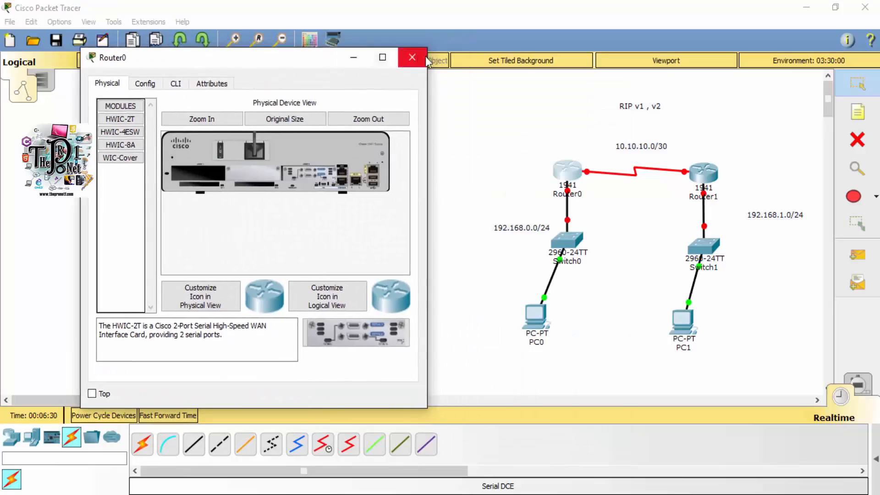
pyautogui.click(411, 57)
# Enable the preference to always show port labels in the logical workspace
pyautogui.click(88, 21)
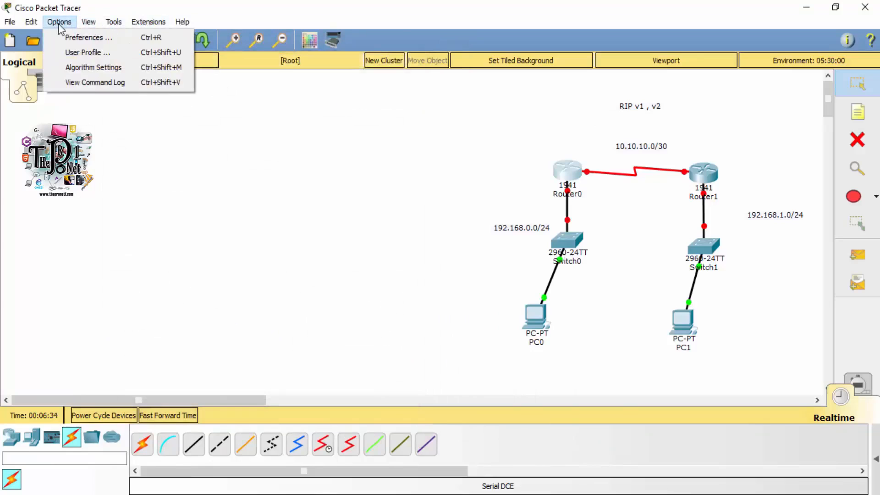
pyautogui.click(67, 40)
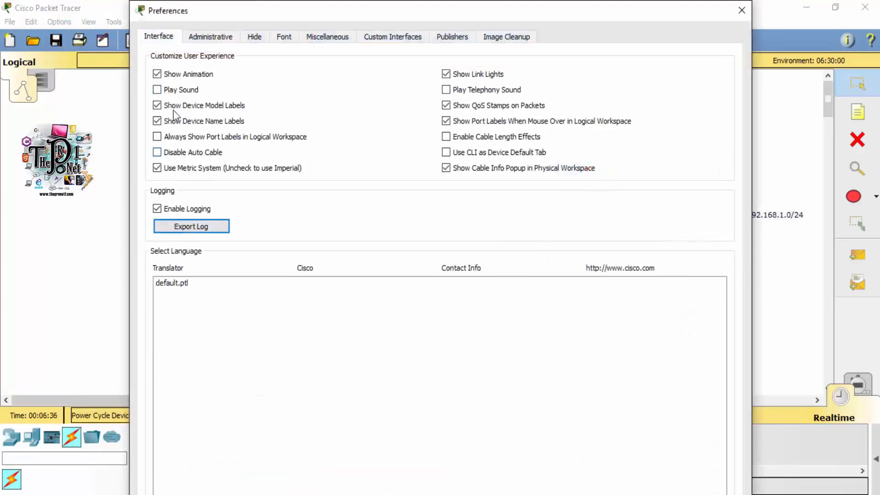
pyautogui.click(177, 137)
pyautogui.click(742, 10)
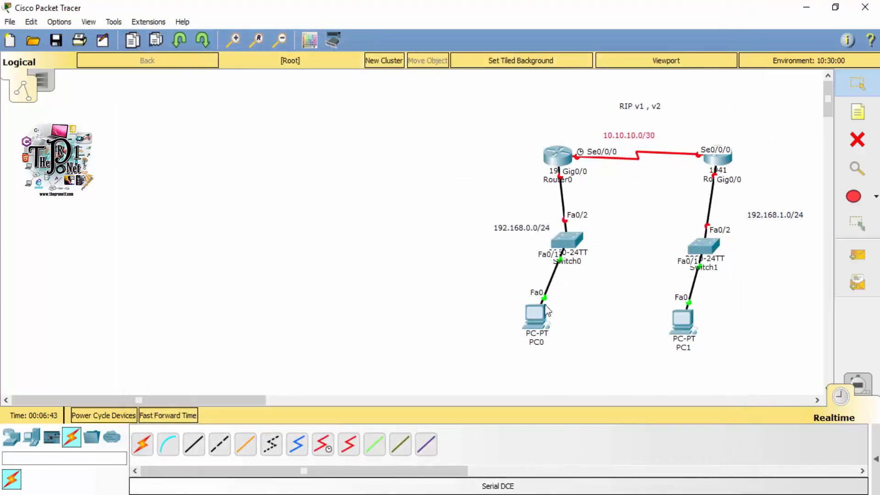
pyautogui.click(569, 241)
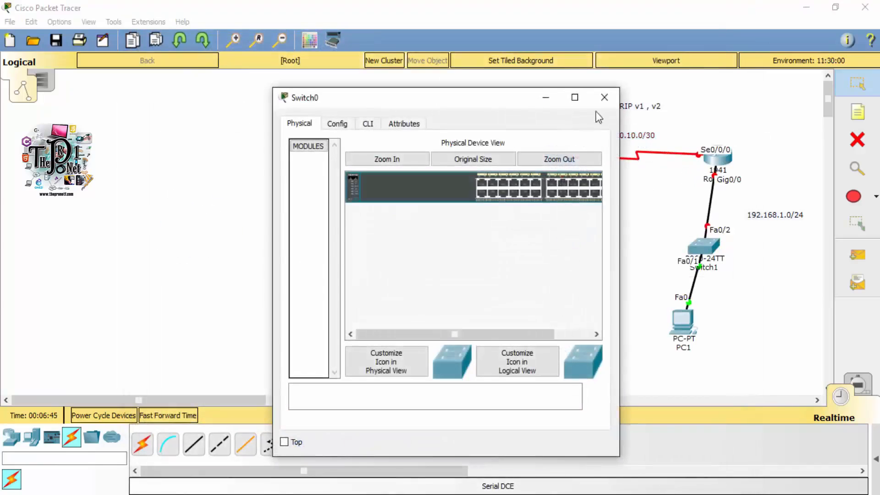
pyautogui.click(604, 94)
pyautogui.click(563, 161)
pyautogui.moveTo(420, 98); pyautogui.dragTo(232, 54)
pyautogui.click(208, 81)
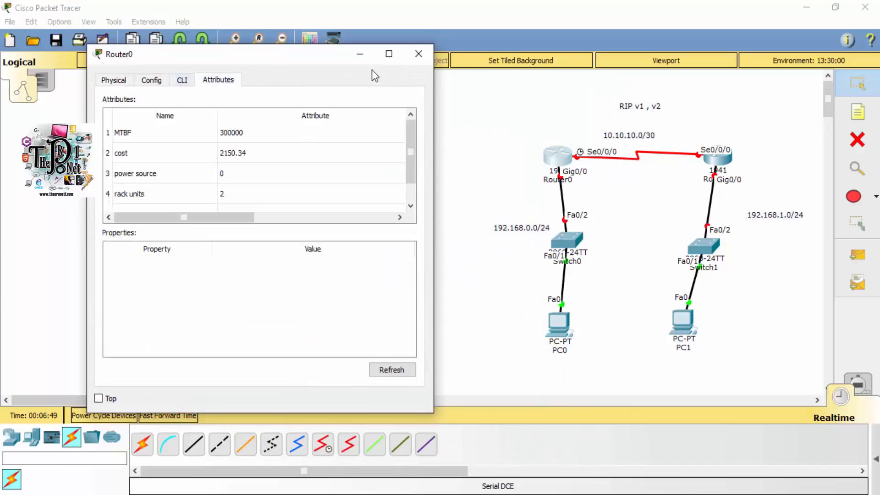
pyautogui.click(182, 80)
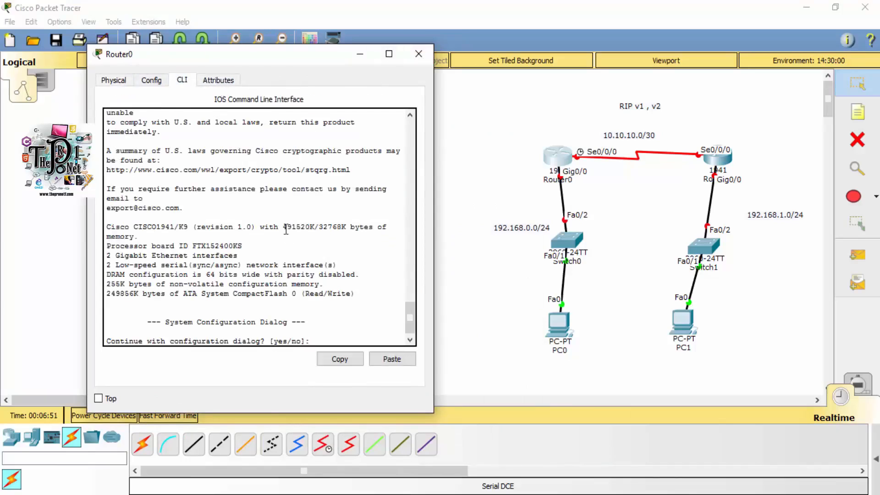
pyautogui.click(418, 54)
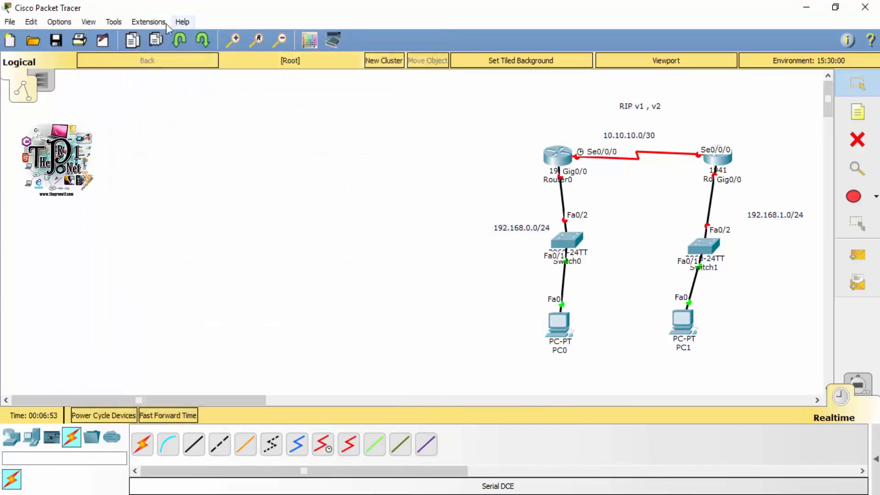
# Set the workspace and activity wizard font sizes to 10 in the preferences
pyautogui.click(73, 23)
pyautogui.click(67, 37)
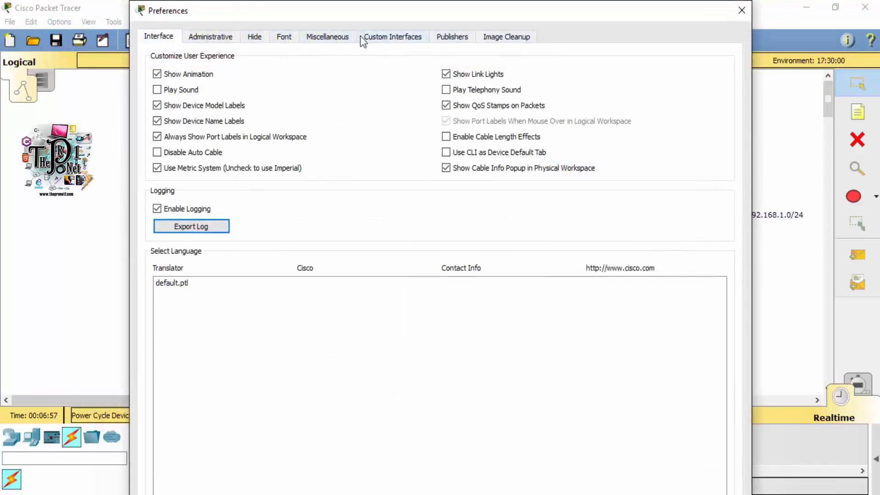
pyautogui.click(287, 37)
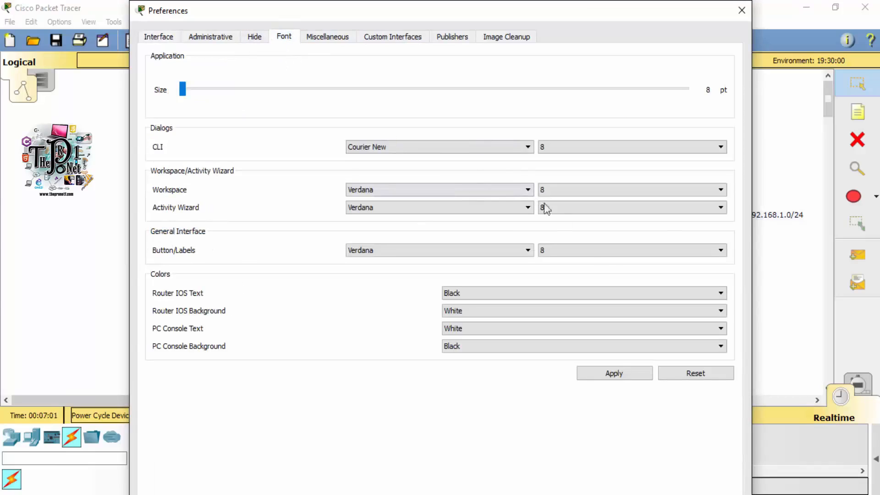
pyautogui.click(607, 190)
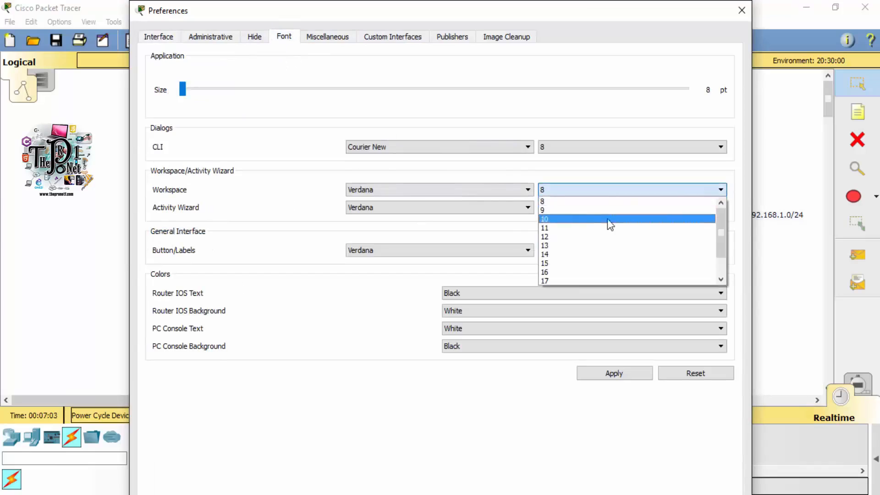
pyautogui.click(606, 219)
pyautogui.click(603, 209)
pyautogui.click(601, 246)
# Set the CLI and button/label font sizes to 10 and apply the font preferences
pyautogui.click(581, 148)
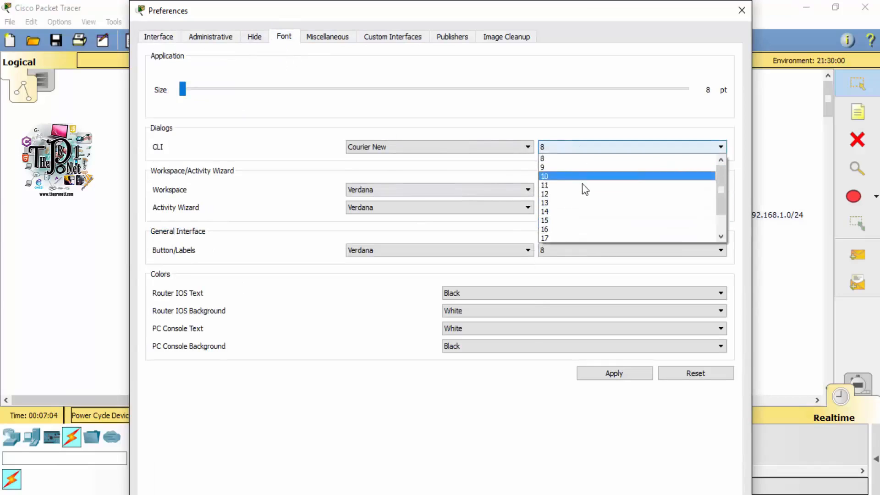
pyautogui.click(583, 178)
pyautogui.click(581, 250)
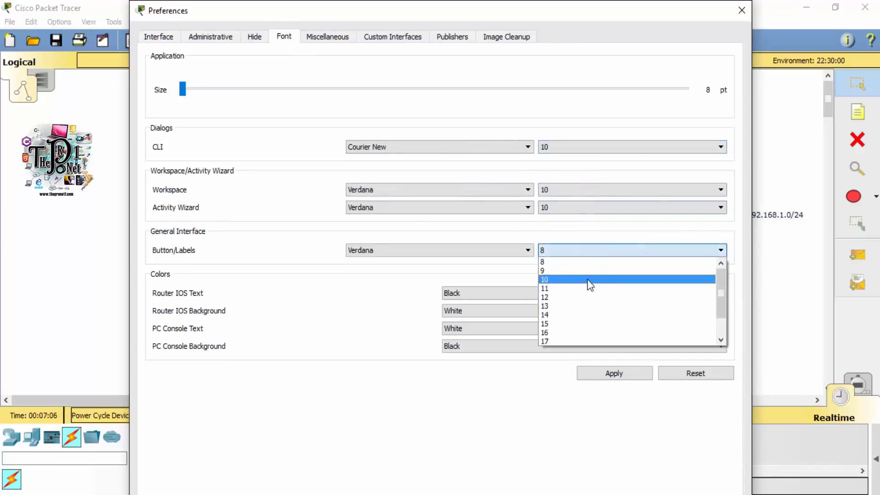
pyautogui.click(588, 279)
pyautogui.click(614, 373)
pyautogui.click(742, 11)
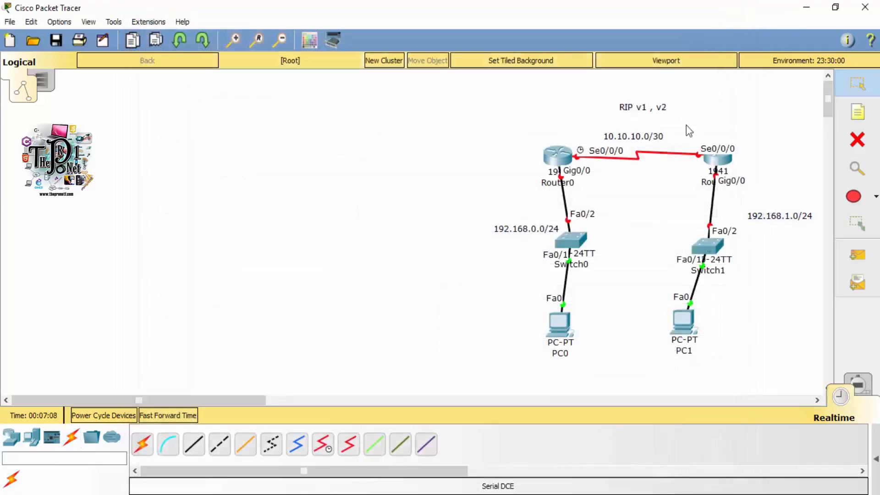
# Open Router0's command line in a wider window beside the topology and answer no to the configuration dialog
pyautogui.click(566, 158)
pyautogui.moveTo(484, 101); pyautogui.dragTo(296, 53)
pyautogui.moveTo(403, 146); pyautogui.dragTo(485, 148)
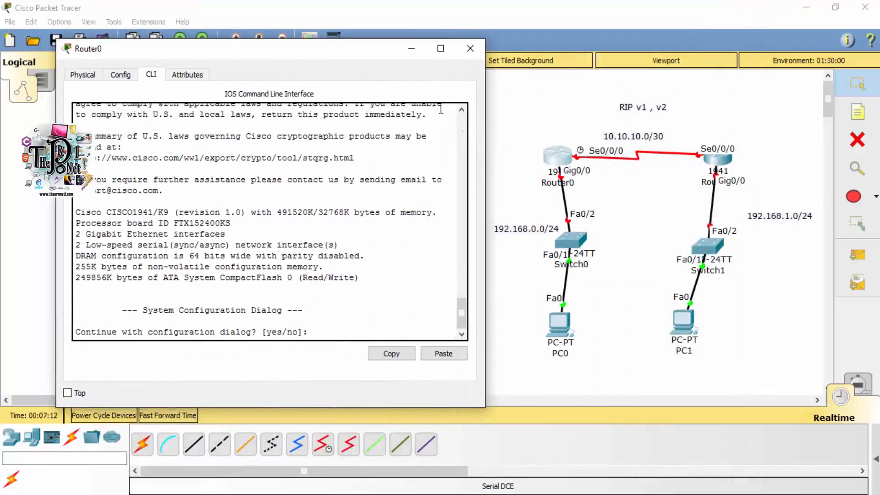
pyautogui.moveTo(358, 50); pyautogui.dragTo(348, 49)
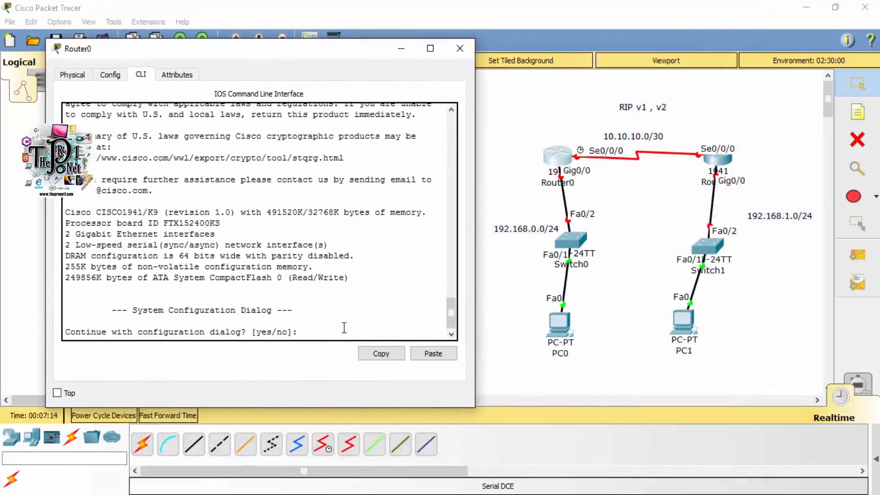
pyautogui.write('no')
pyautogui.press('Return')
pyautogui.press('Return')
# Enter privileged mode with en and global configuration mode with conf t on Router0
pyautogui.write('en')
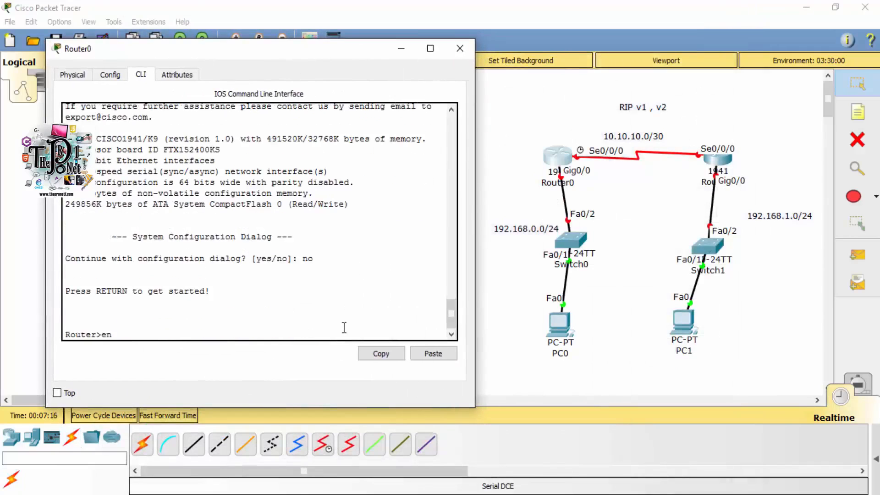
pyautogui.press('Return')
pyautogui.write('conf t')
pyautogui.press('Return')
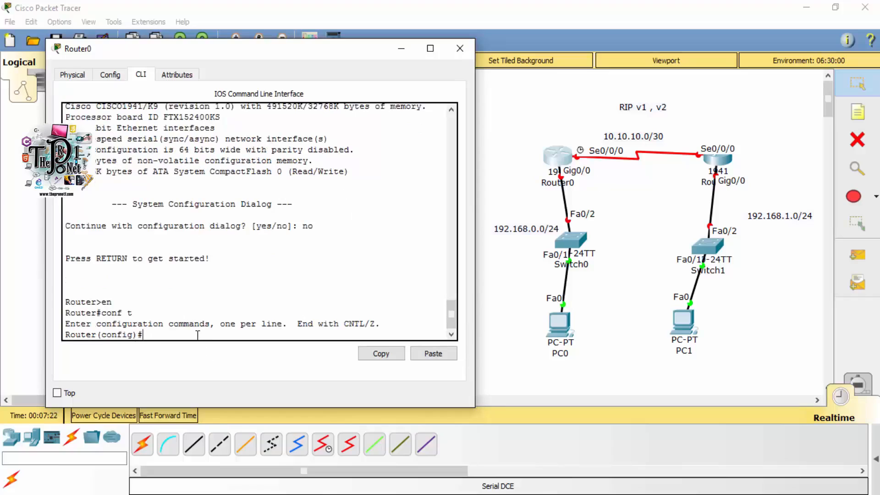
# Disable DNS lookup on Router0 with no ip domain-lookup
pyautogui.write('n')
pyautogui.write('o ip domain-looju')
pyautogui.write('up')
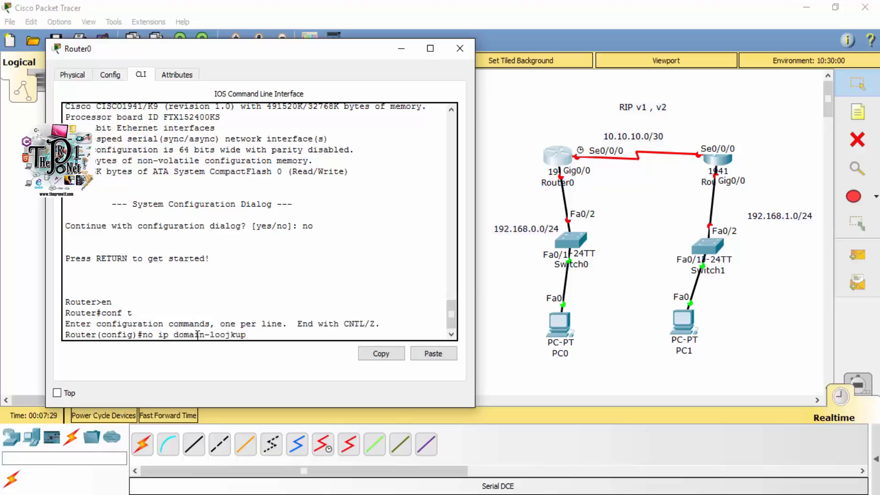
pyautogui.press('Tab')
pyautogui.press('Return')
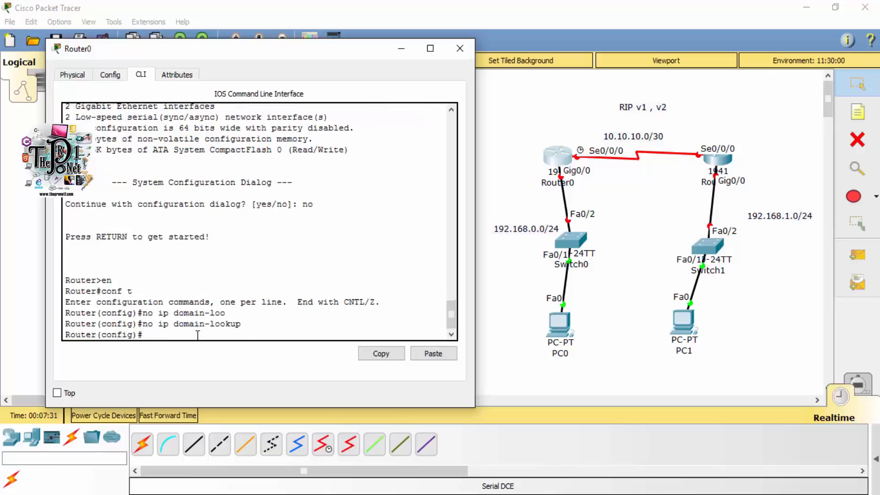
pyautogui.moveTo(246, 324); pyautogui.dragTo(181, 327)
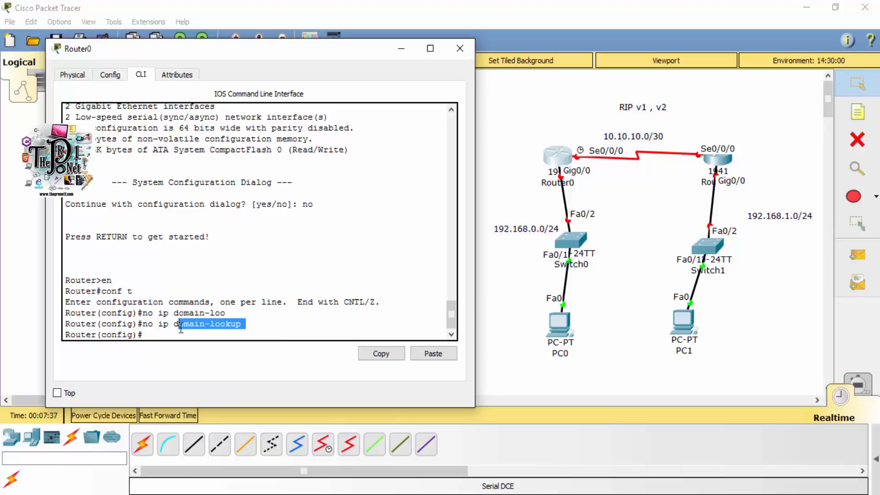
pyautogui.click(177, 328)
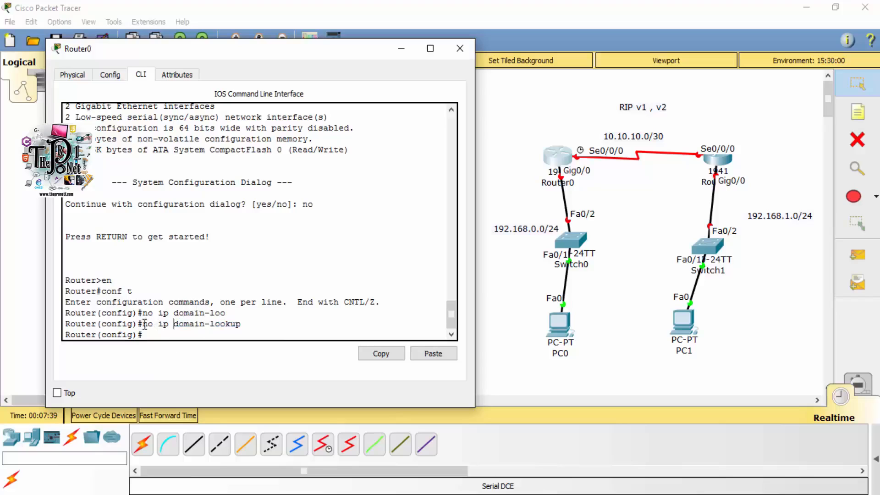
pyautogui.moveTo(145, 325); pyautogui.dragTo(260, 325)
pyautogui.click(254, 322)
pyautogui.moveTo(246, 323); pyautogui.dragTo(153, 328)
# Test how Router0 handles mistyped commands by entering jkn, fdg, gh and gf
pyautogui.click(168, 335)
pyautogui.write('jkn')
pyautogui.press('Return')
pyautogui.write('fdg')
pyautogui.press('Return')
pyautogui.write('gh gh')
pyautogui.press('Return')
pyautogui.press('Return')
pyautogui.write('gf')
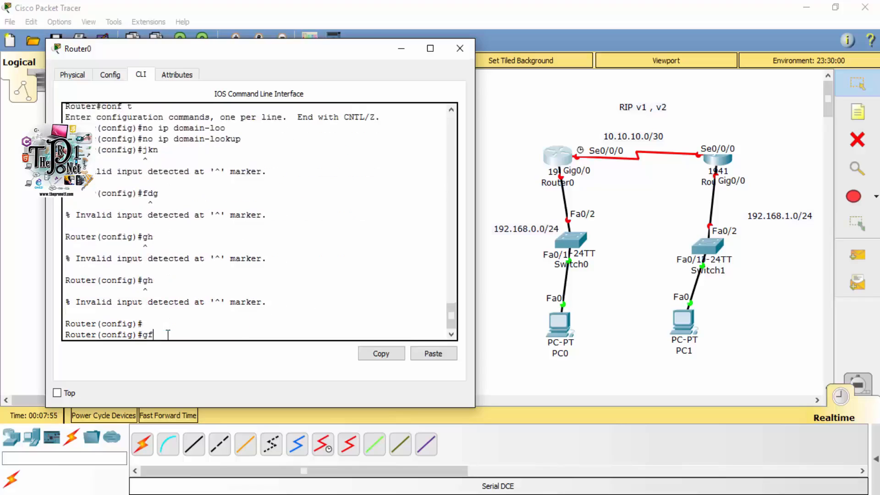
pyautogui.press('Return')
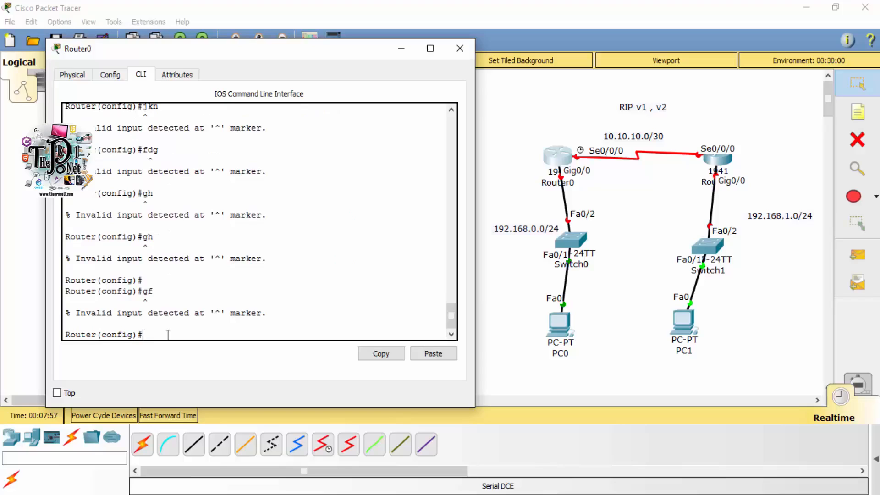
# Clear the visible console output with a run of empty command lines
pyautogui.press('Return')
pyautogui.press('Return')
pyautogui.press('Return')
pyautogui.press('Return')
pyautogui.press('Return')
pyautogui.press('Return')
pyautogui.press('Return')
pyautogui.press('Return')
pyautogui.press('Return')
pyautogui.press('Return')
pyautogui.press('Return')
pyautogui.press('Return')
pyautogui.press('Return')
pyautogui.press('Return')
pyautogui.press('Return')
pyautogui.press('Return')
pyautogui.press('Return')
pyautogui.press('Return')
pyautogui.press('Return')
pyautogui.press('Return')
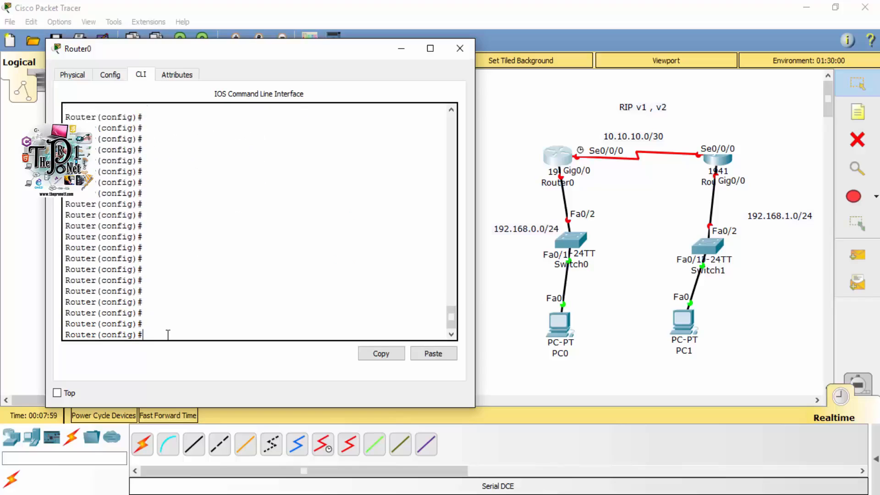
# Enter interface configuration mode for serial 0/0/0 on Router0
pyautogui.write('int')
pyautogui.press('Tab')
pyautogui.press('Tab')
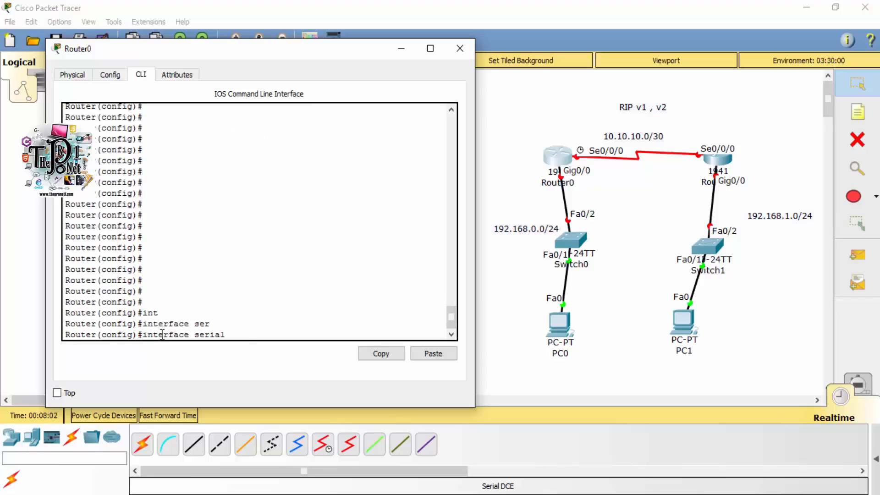
pyautogui.write('0/0/0')
pyautogui.press('Return')
# Assign the IP address 10.10.10.1 with mask 255.255.255.252 to Router0's serial 0/0/0 interface
pyautogui.write('ig-if)#i')
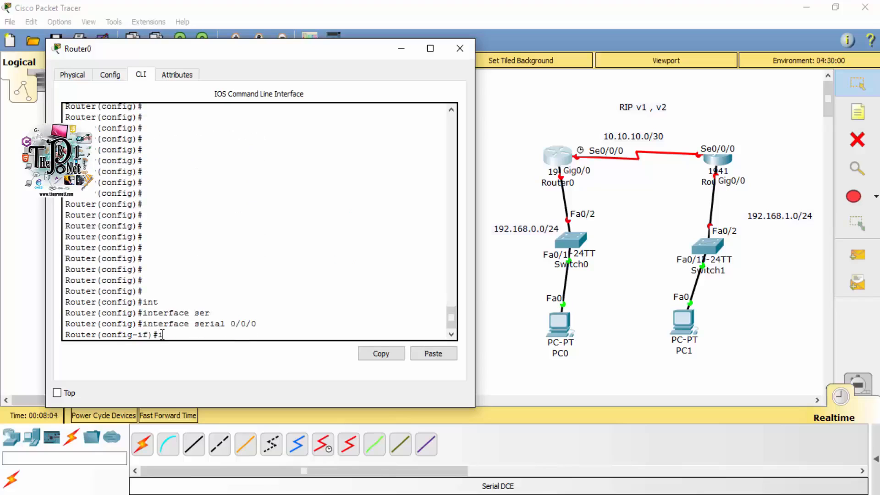
pyautogui.write('p add')
pyautogui.press('Tab')
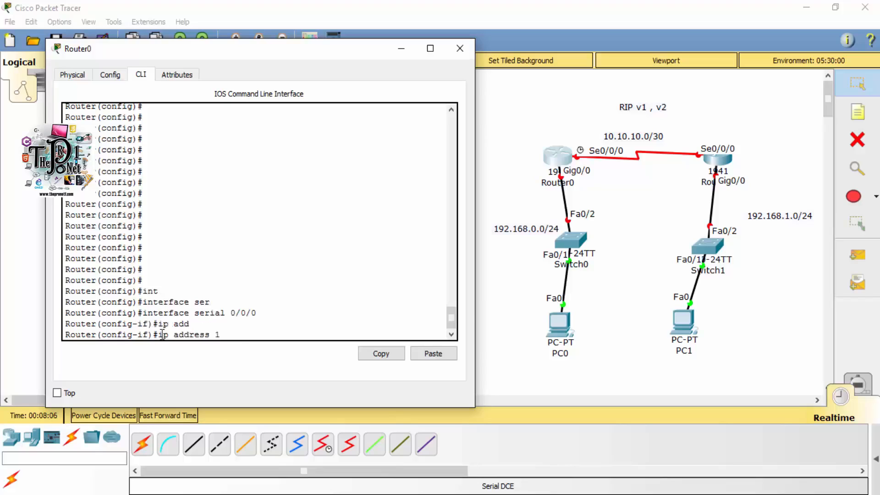
pyautogui.write('10.10.10.0')
pyautogui.press('BackSpace')
pyautogui.press('BackSpace')
pyautogui.press('BackSpace')
pyautogui.write('.255.255.')
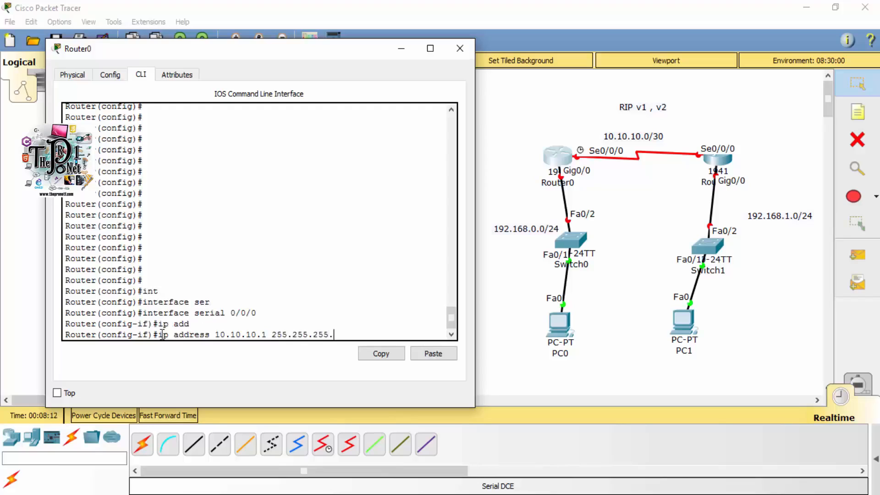
pyautogui.write('252')
pyautogui.press('Return')
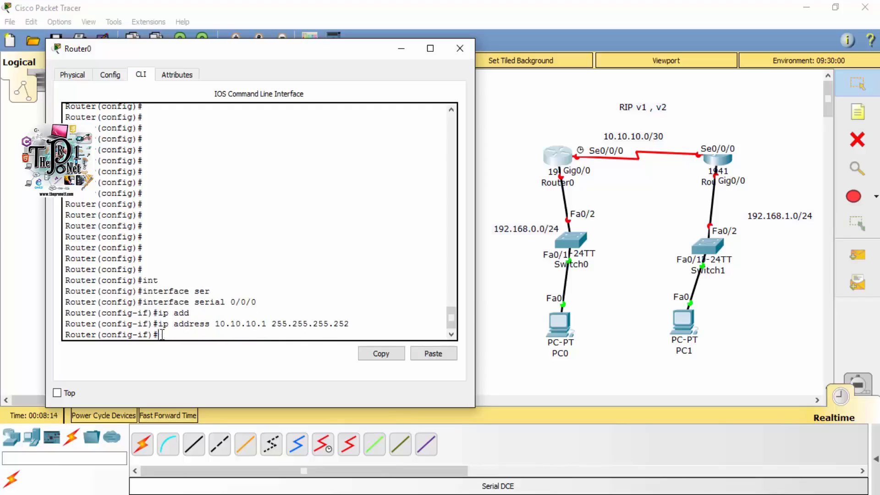
# Set the clock rate of Router0's serial 0/0/0 interface to 64000
pyautogui.write('clo')
pyautogui.press('Tab')
pyautogui.write('rat')
pyautogui.press('Tab')
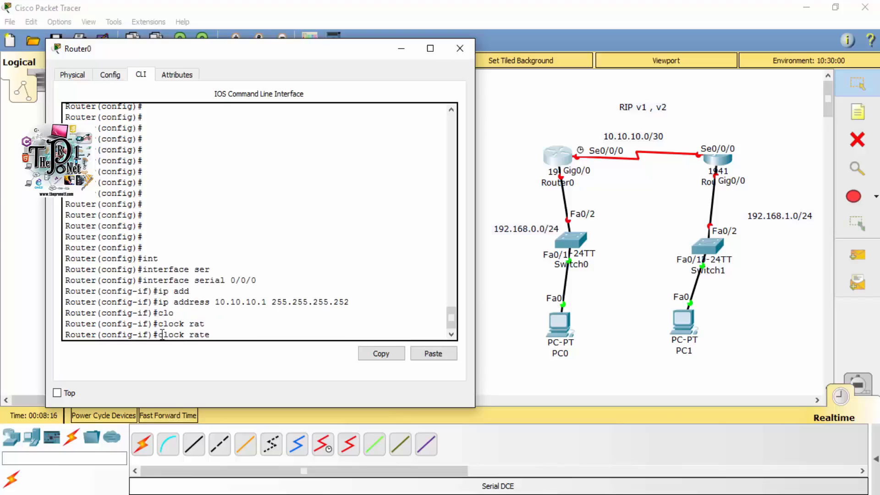
pyautogui.write('64000')
pyautogui.press('Return')
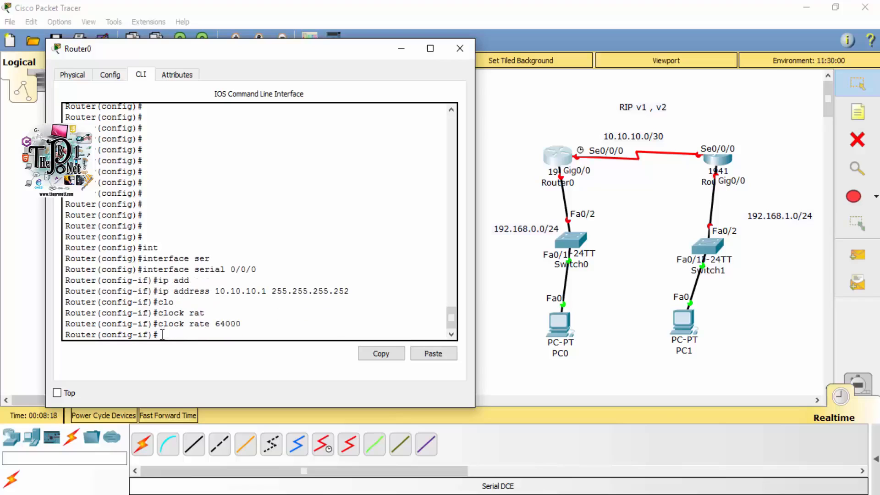
# Enable Router0's serial 0/0/0 interface with no shutdown
pyautogui.write('no shut')
pyautogui.press('Return')
pyautogui.press('Return')
pyautogui.press('Return')
pyautogui.press('Return')
# Save Router0's running configuration and return to global configuration mode
pyautogui.write('c')
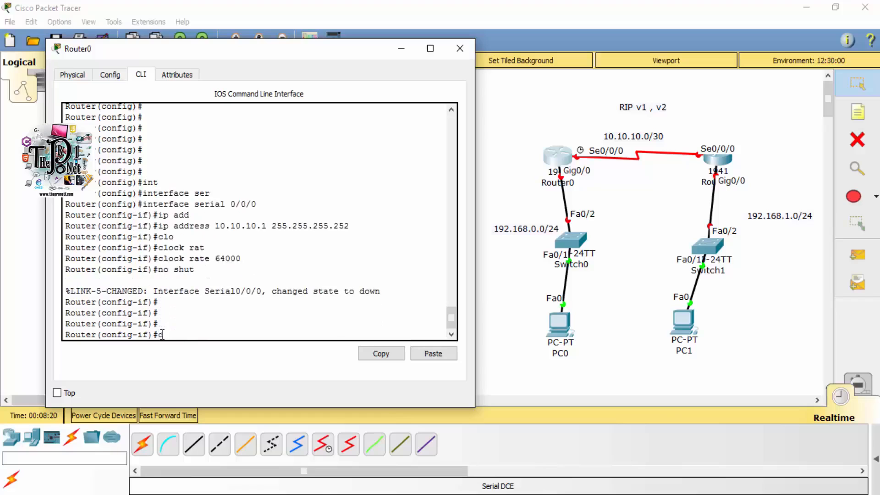
pyautogui.write('o wr')
pyautogui.press('Return')
pyautogui.write('exit')
pyautogui.press('Return')
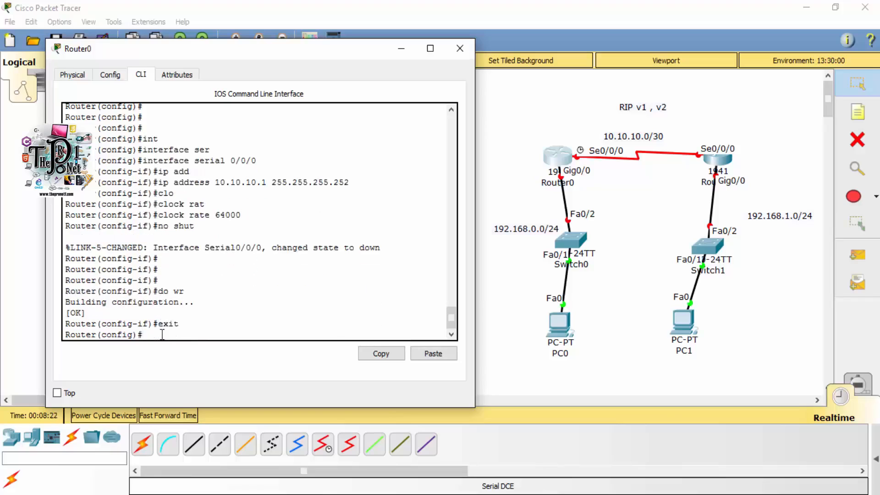
# Enter interface configuration mode for gigabitEthernet 0/0 on Router0
pyautogui.write('int')
pyautogui.press('Tab')
pyautogui.write('g')
pyautogui.press('Tab')
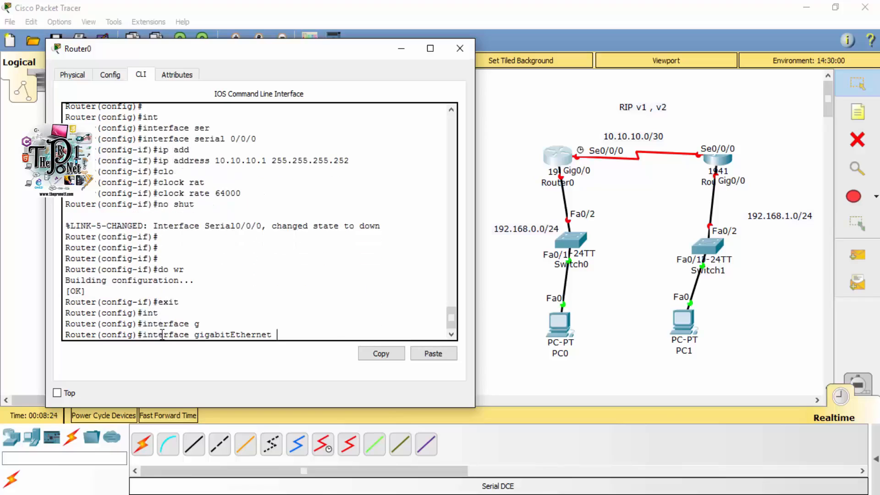
pyautogui.write('0/0')
pyautogui.press('Return')
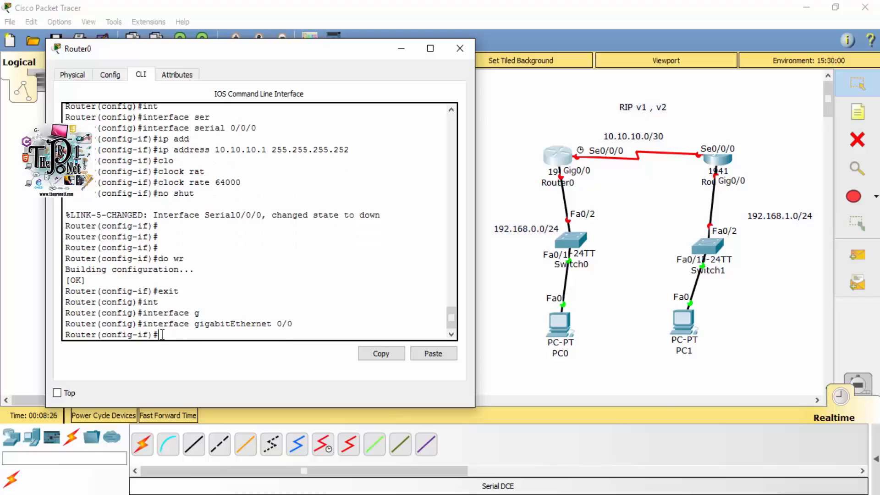
# Assign the IP address 192.168.0.1 with mask 255.255.255.0 to Router0's gigabitEthernet 0/0 interface
pyautogui.write('ip add')
pyautogui.press('Tab')
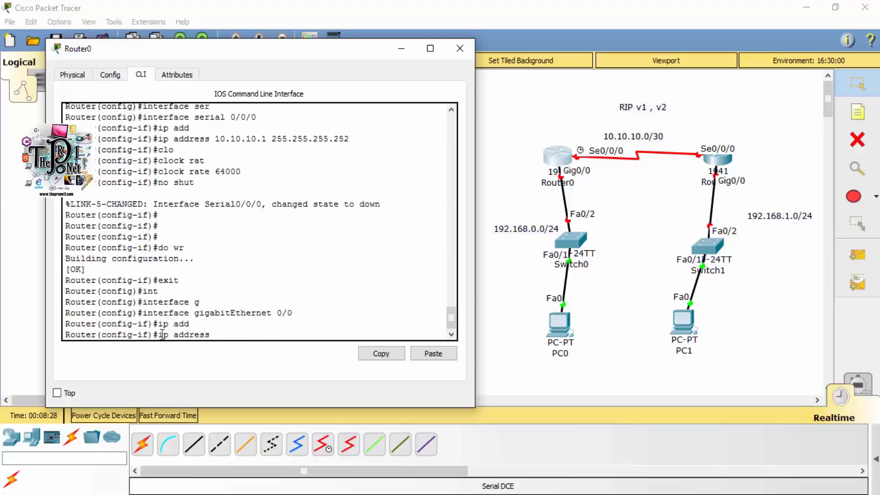
pyautogui.write('192.168.0.1 255.255.255.0')
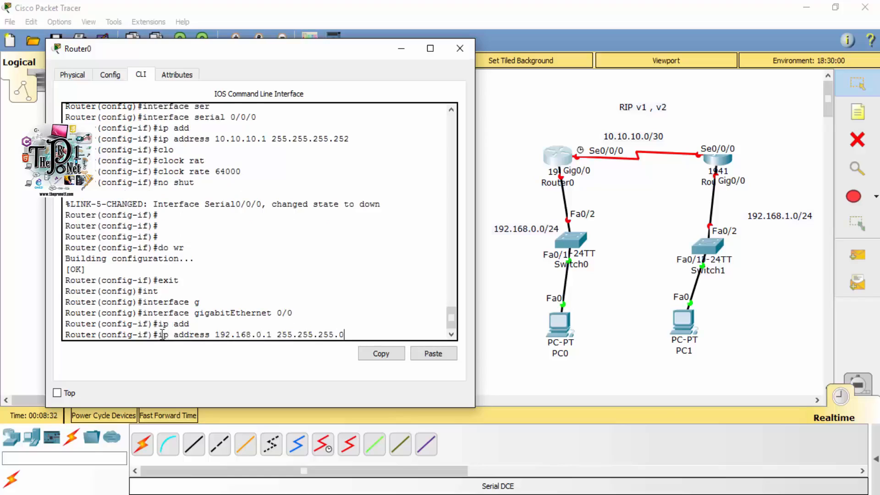
pyautogui.press('Return')
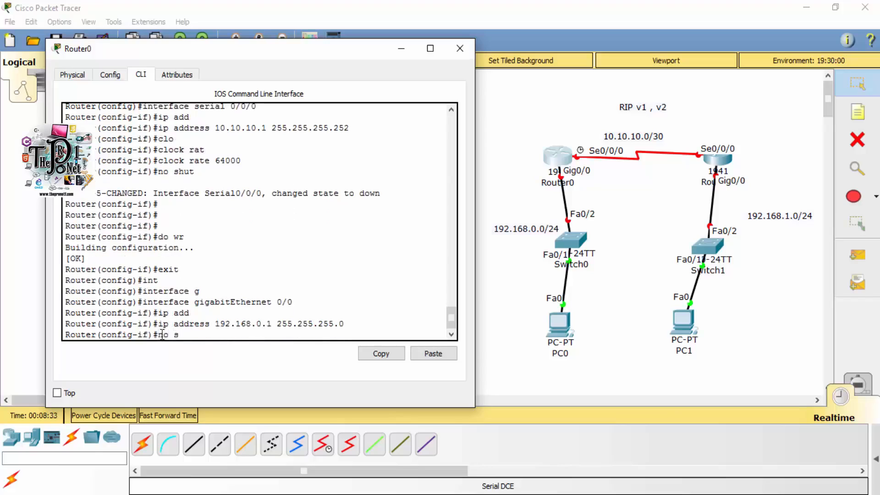
# Enable Router0's gigabitEthernet 0/0 interface with no shutdown
pyautogui.write('no shut')
pyautogui.press('Return')
pyautogui.press('Return')
pyautogui.press('Return')
pyautogui.press('Return')
pyautogui.press('Return')
# Save Router0's configuration with the gigabitEthernet settings, exit interface mode and close the router window
pyautogui.write('d')
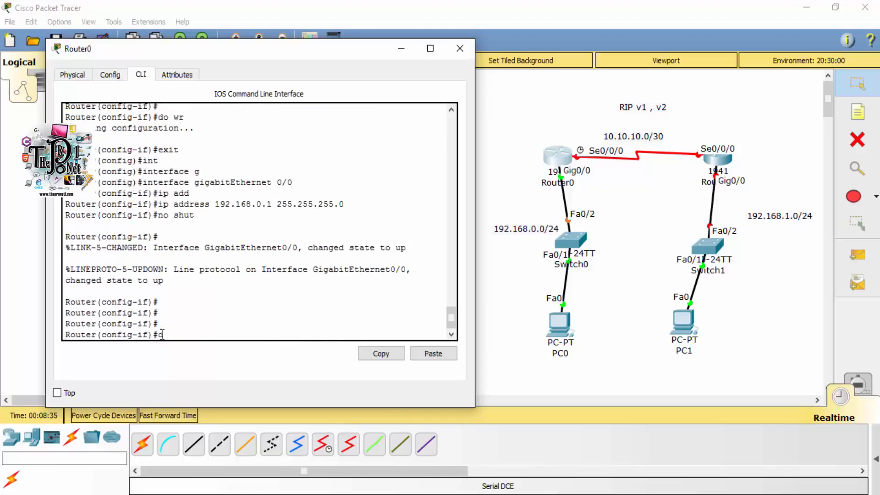
pyautogui.write('o wr')
pyautogui.press('Return')
pyautogui.write('exit')
pyautogui.press('Return')
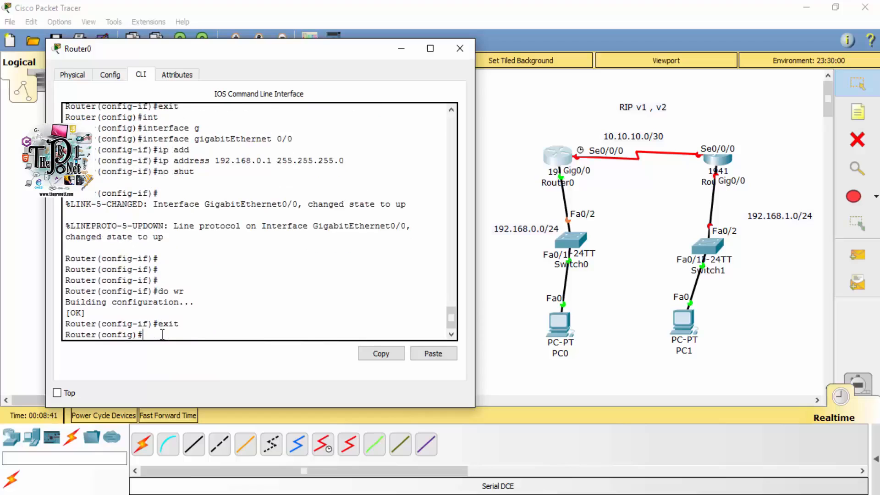
pyautogui.click(460, 49)
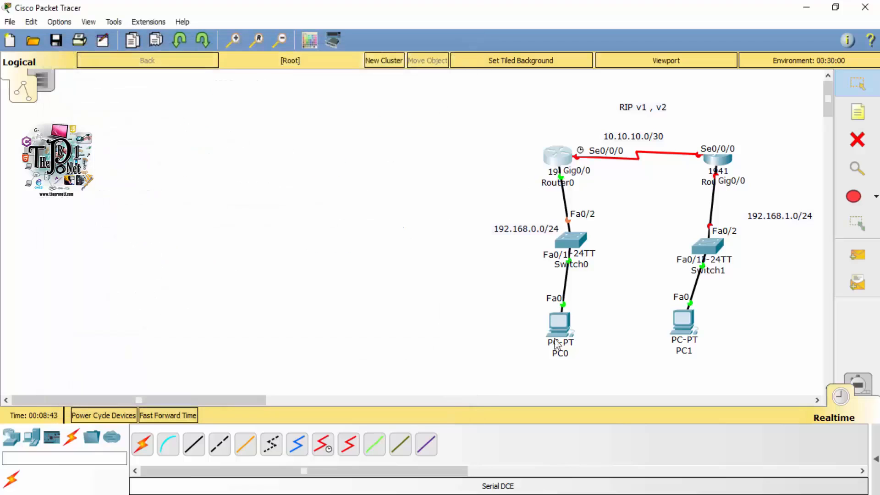
# Set PC0's static IP address to 192.168.0.2 and its default gateway to 192.168.0.1
pyautogui.click(559, 331)
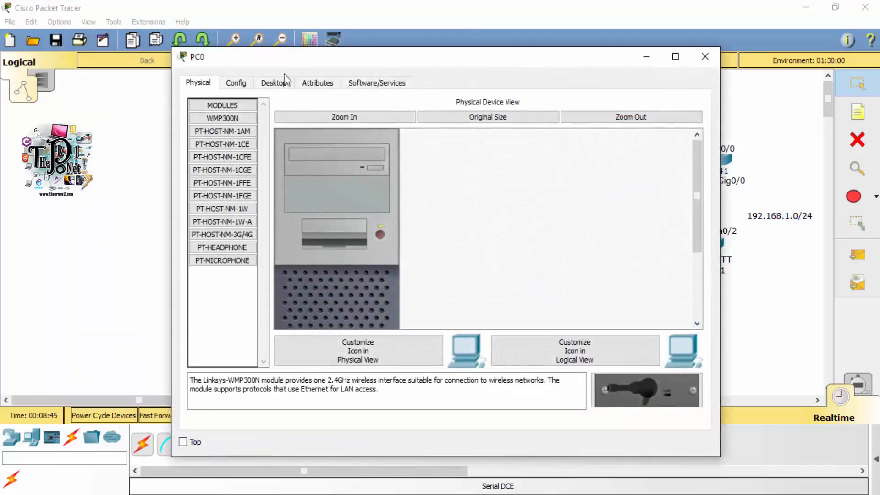
pyautogui.click(273, 84)
pyautogui.click(243, 151)
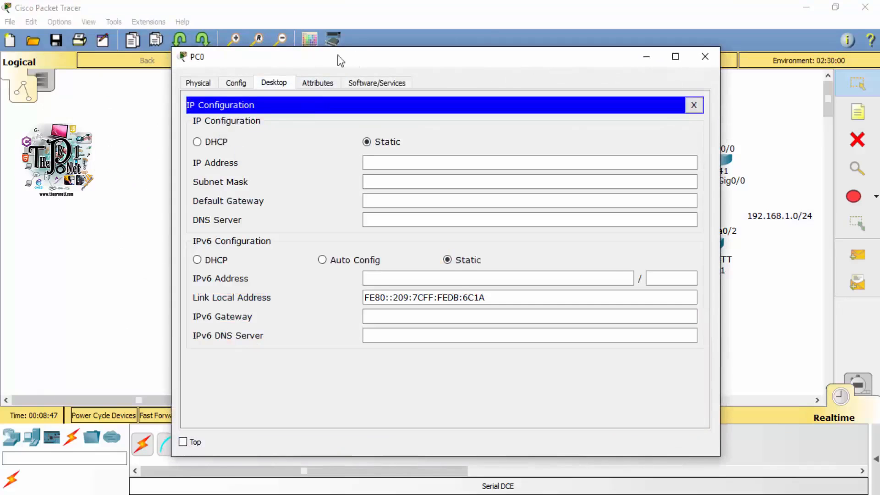
pyautogui.moveTo(338, 58); pyautogui.dragTo(232, 49)
pyautogui.click(275, 152)
pyautogui.click(276, 151)
pyautogui.write('192.168.0.2')
pyautogui.press('Tab')
pyautogui.press('Tab')
pyautogui.write('192.168.0.1')
pyautogui.click(599, 46)
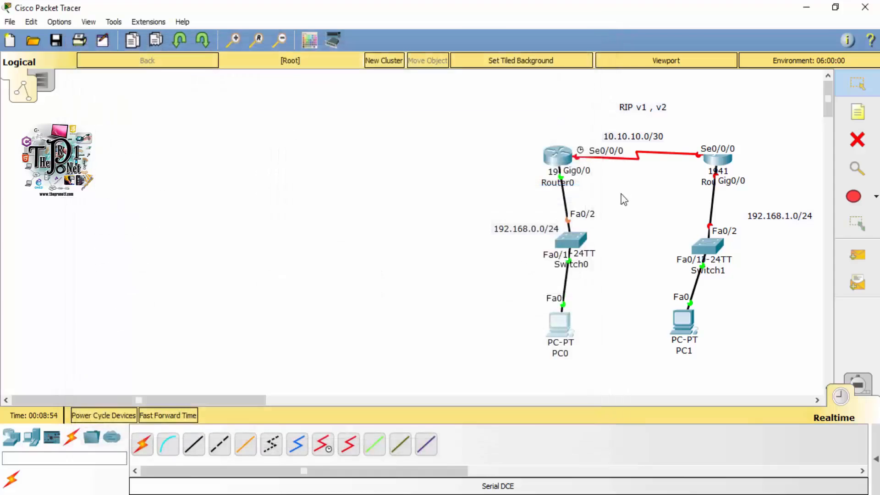
# Open Router1's command line beside the topology, decline the configuration dialog and enter global configuration mode
pyautogui.click(698, 163)
pyautogui.moveTo(506, 99); pyautogui.dragTo(303, 54)
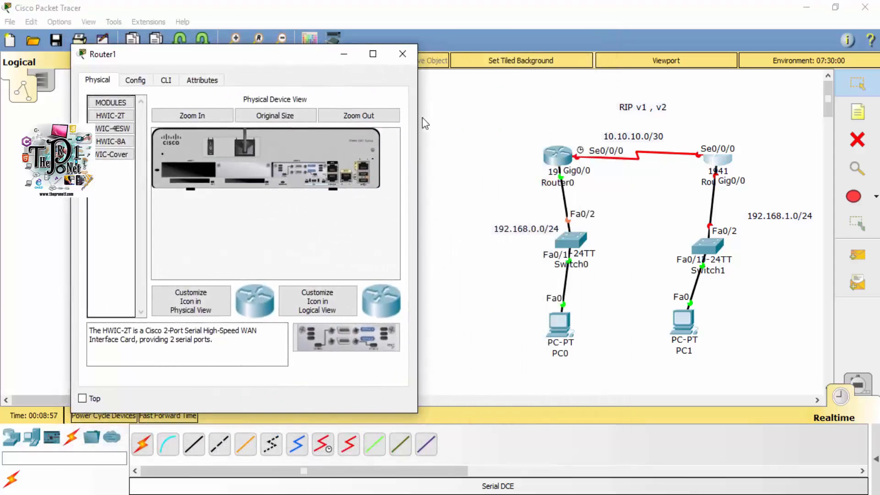
pyautogui.moveTo(422, 117); pyautogui.dragTo(527, 118)
pyautogui.moveTo(339, 57); pyautogui.dragTo(281, 63)
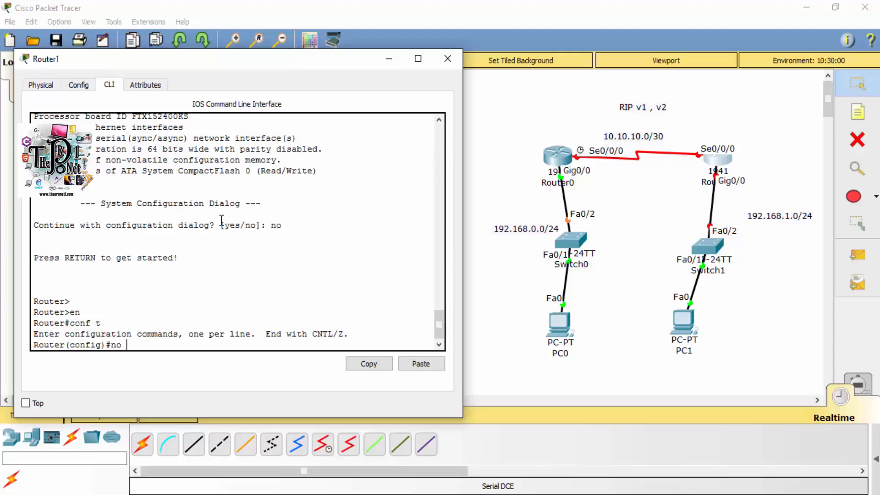
# Disable domain name lookup on Router1 with no ip domain-lookup
pyautogui.write('ip domain-l')
pyautogui.write('o')
pyautogui.press('Return')
# Enter interface configuration mode for serial 0/0/0 on Router1
pyautogui.write('int')
pyautogui.press('Tab')
pyautogui.write('sd')
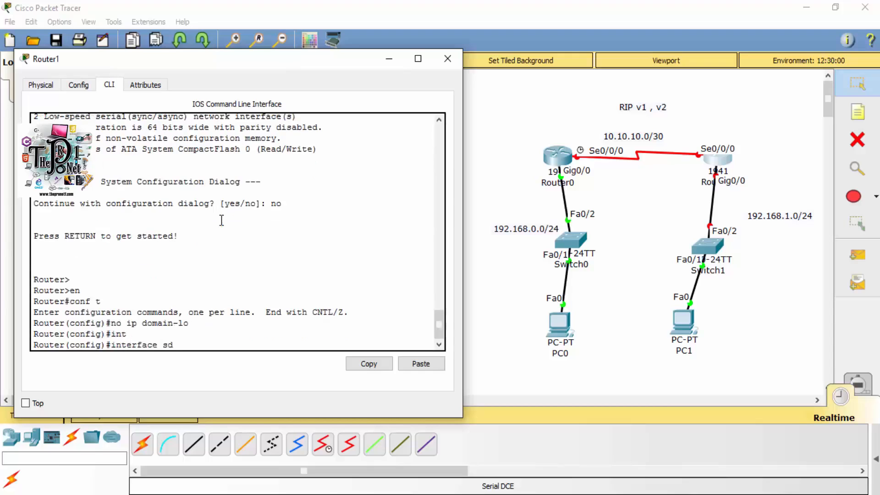
pyautogui.write('e')
pyautogui.press('BackSpace')
pyautogui.press('BackSpace')
pyautogui.press('Tab')
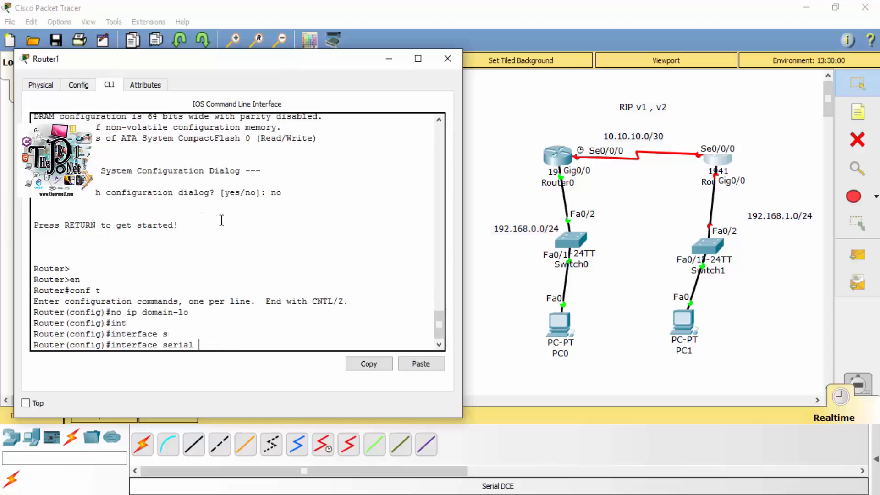
pyautogui.write('0/0/0')
pyautogui.press('Return')
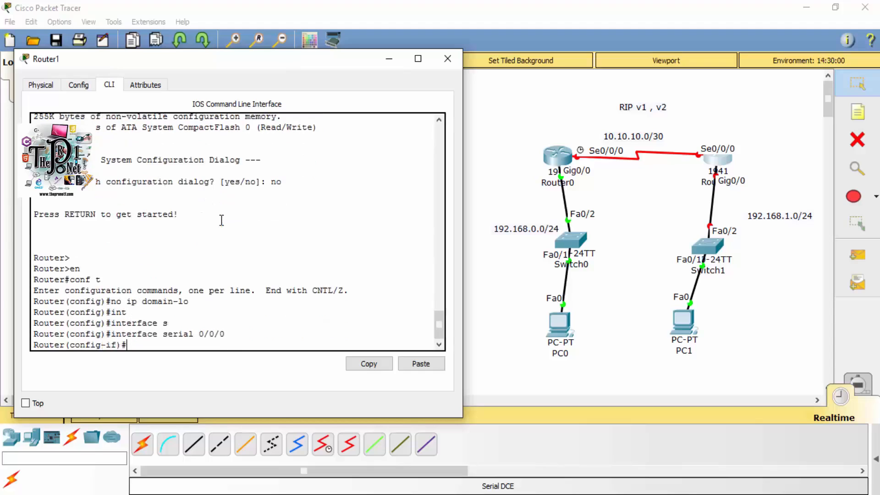
# Assign the IP address 10.10.10.2 with mask 255.255.255.252 to Router1's serial 0/0/0 interface
pyautogui.write('ip add')
pyautogui.press('Tab')
pyautogui.write('1')
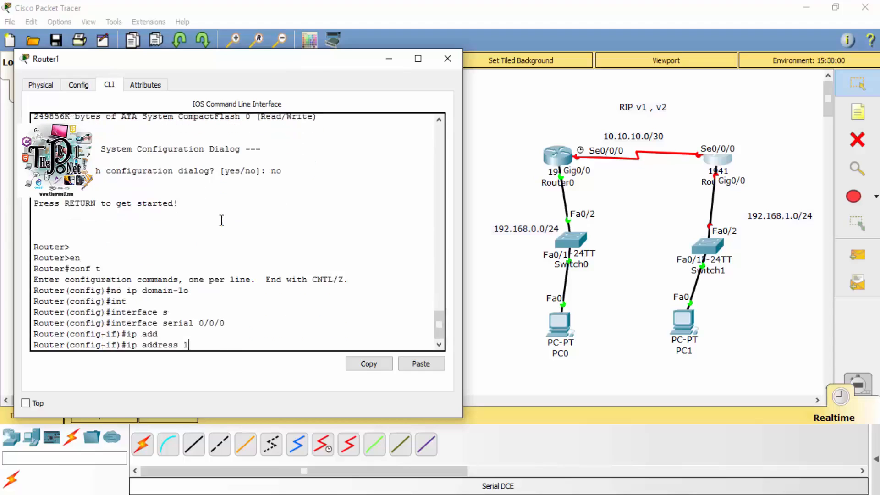
pyautogui.write('0.10.10.2 255.255.255.255.')
pyautogui.press('Return')
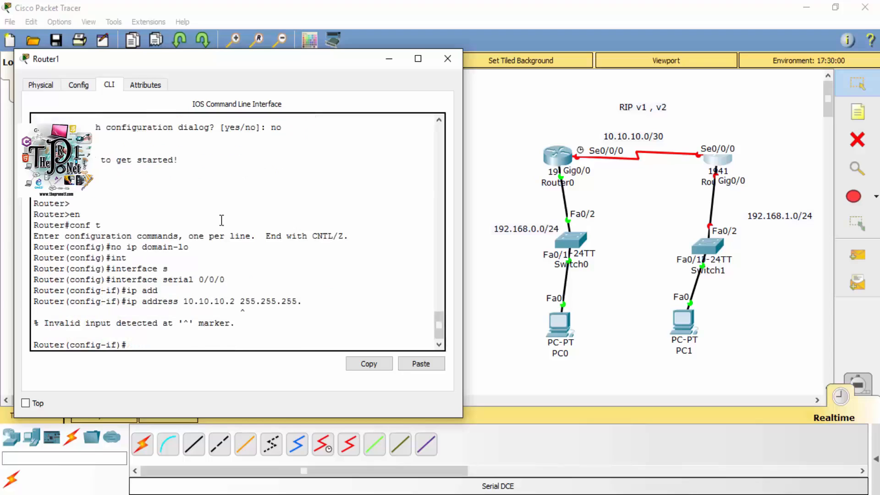
pyautogui.press('Up')
pyautogui.write('252')
pyautogui.press('Return')
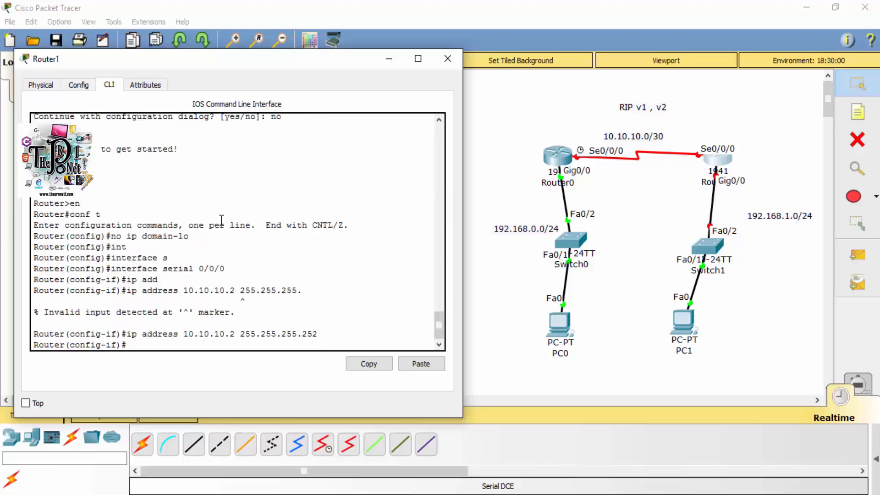
# Enable Router1's serial 0/0/0 interface with no shutdown and return to global configuration mode
pyautogui.write('no shji')
pyautogui.press('BackSpace')
pyautogui.press('BackSpace')
pyautogui.press('Tab')
pyautogui.press('Return')
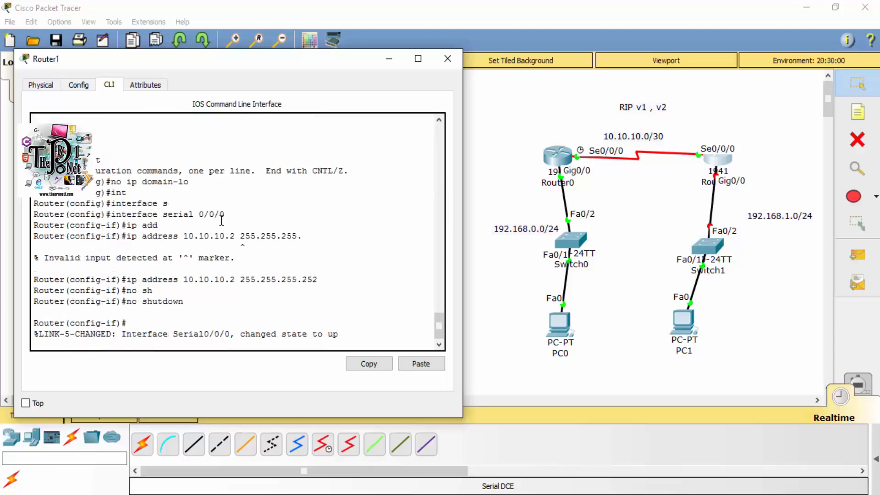
pyautogui.press('Return')
pyautogui.press('Return')
pyautogui.write('exit')
pyautogui.press('Return')
# Enter interface configuration mode for gigabitEthernet 0/0 on Router1
pyautogui.write('int')
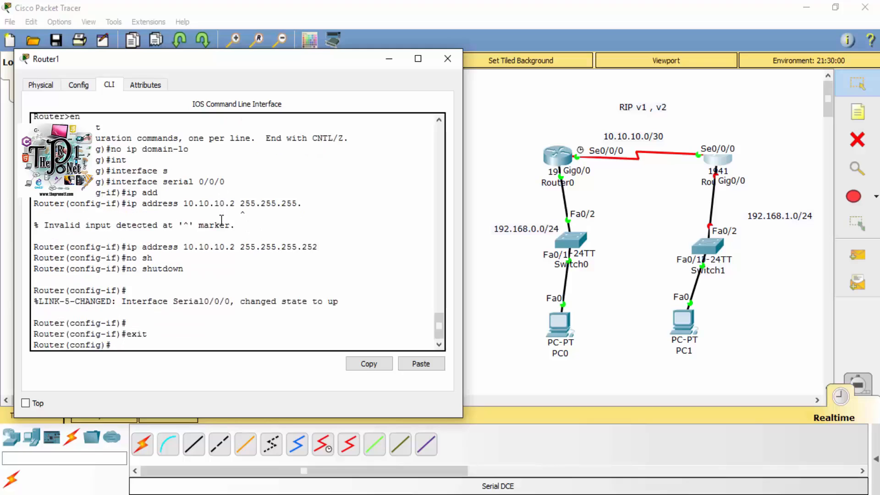
pyautogui.press('Tab')
pyautogui.write('g')
pyautogui.press('Tab')
pyautogui.write('0')
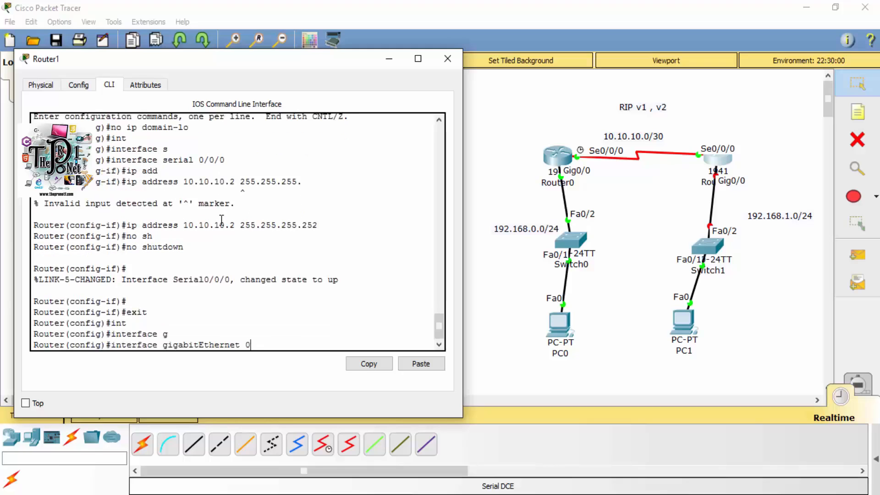
pyautogui.write('/0')
pyautogui.press('Return')
# Assign 192.168.1.1 with mask 255.255.255.0 to Router1's gigabitEthernet 0/0 interface and enable the interface
pyautogui.write('ip add')
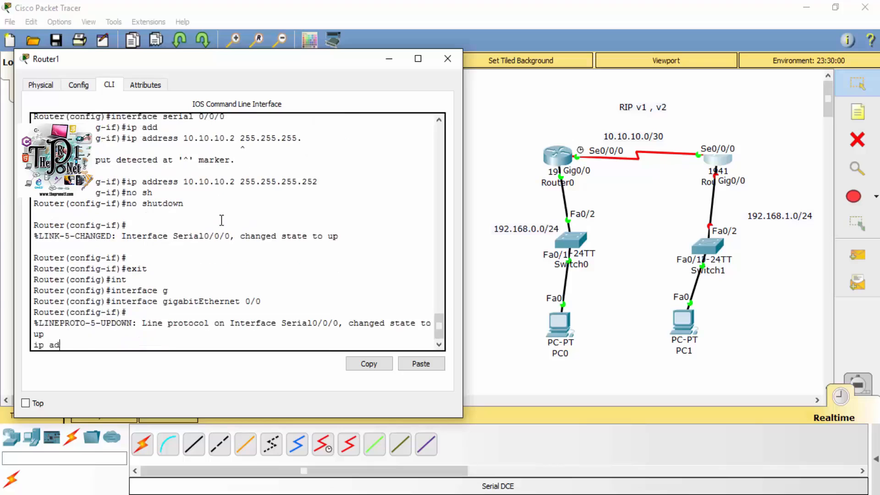
pyautogui.press('Tab')
pyautogui.write('192.')
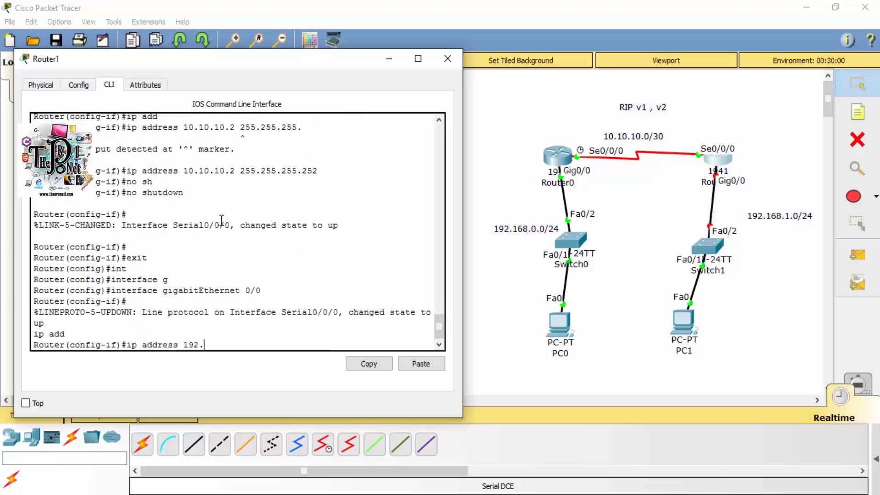
pyautogui.write('168.1.1 255.255.255.0')
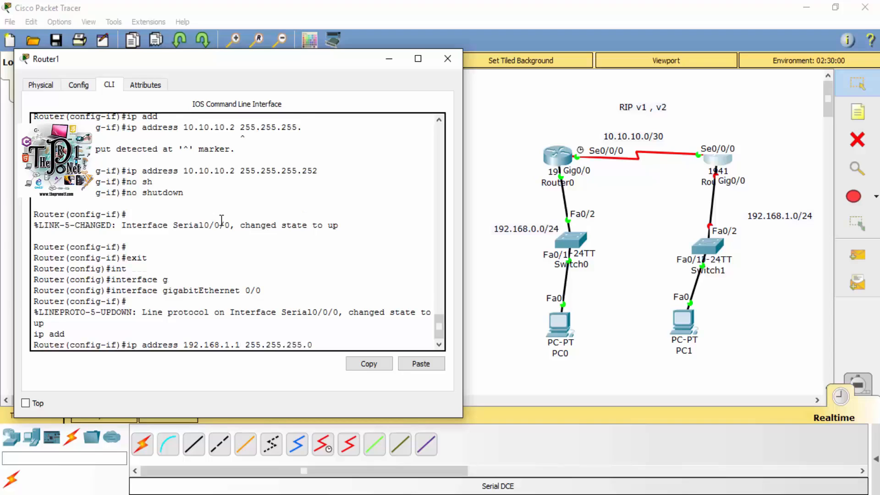
pyautogui.press('Return')
pyautogui.write('no shut')
pyautogui.press('Return')
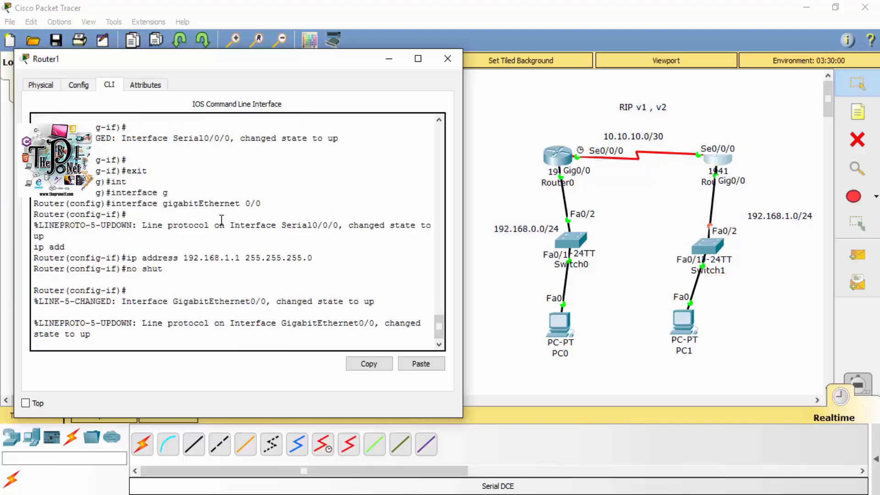
pyautogui.moveTo(240, 257); pyautogui.dragTo(184, 260)
pyautogui.click(229, 257)
pyautogui.click(352, 363)
pyautogui.click(245, 294)
pyautogui.press('Return')
pyautogui.press('Return')
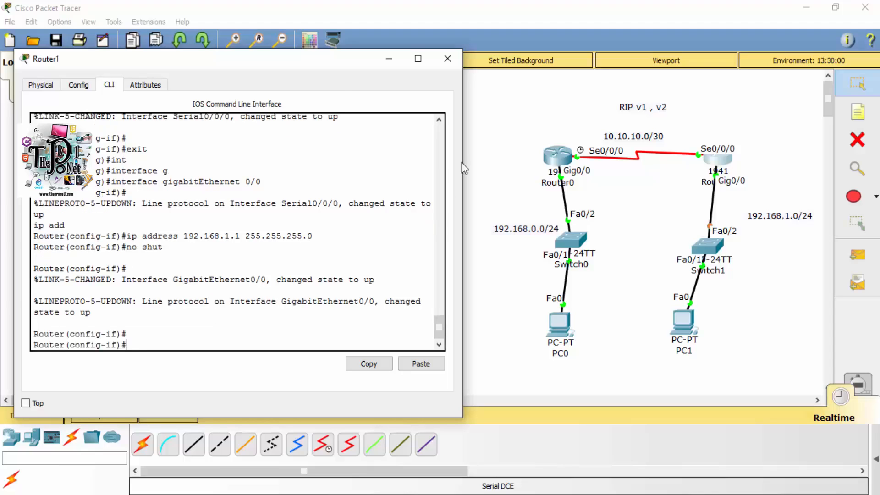
# Give PC1 the static IP address 192.168.1.2 with mask 255.255.255.0 and default gateway 192.168.1.1
pyautogui.click(448, 58)
pyautogui.click(689, 326)
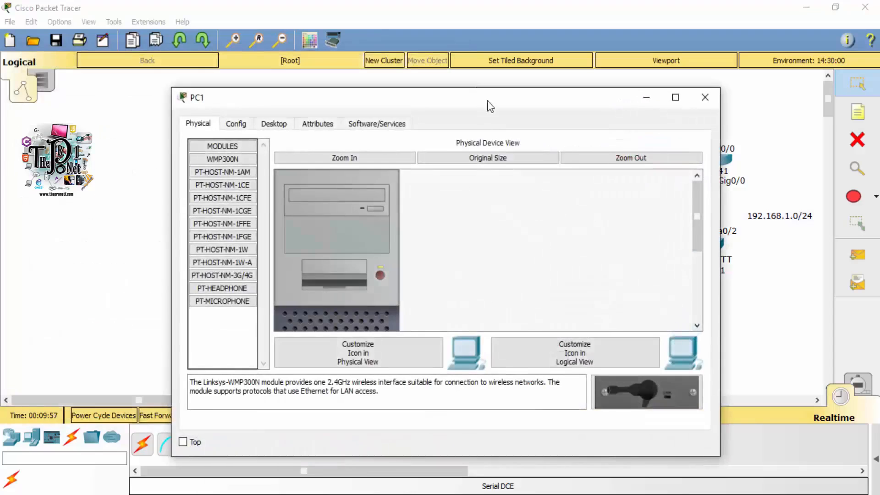
pyautogui.moveTo(488, 100); pyautogui.dragTo(344, 58)
pyautogui.click(134, 81)
pyautogui.click(98, 148)
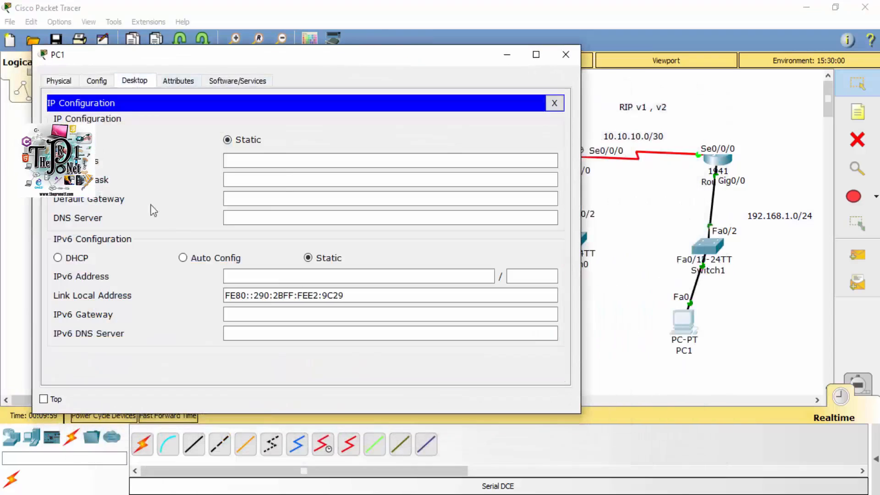
pyautogui.click(283, 163)
pyautogui.write('192.168.1.2')
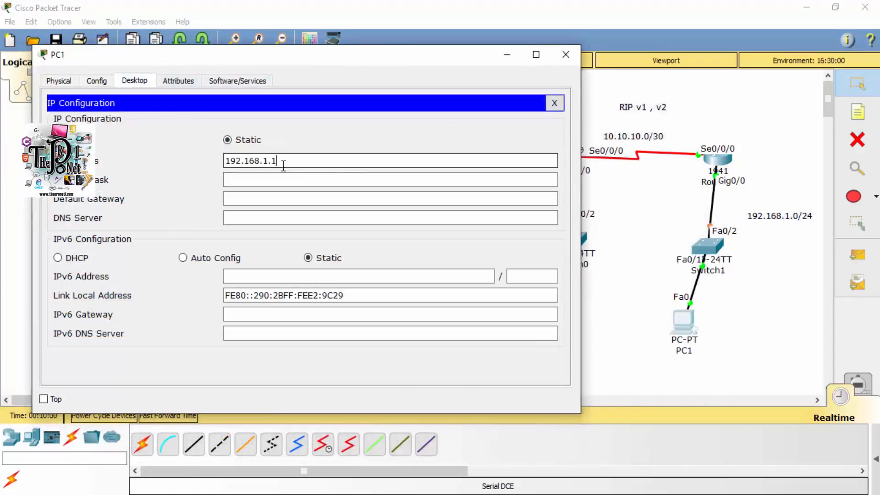
pyautogui.press('Tab')
pyautogui.press('Tab')
pyautogui.write('192.168.1.1')
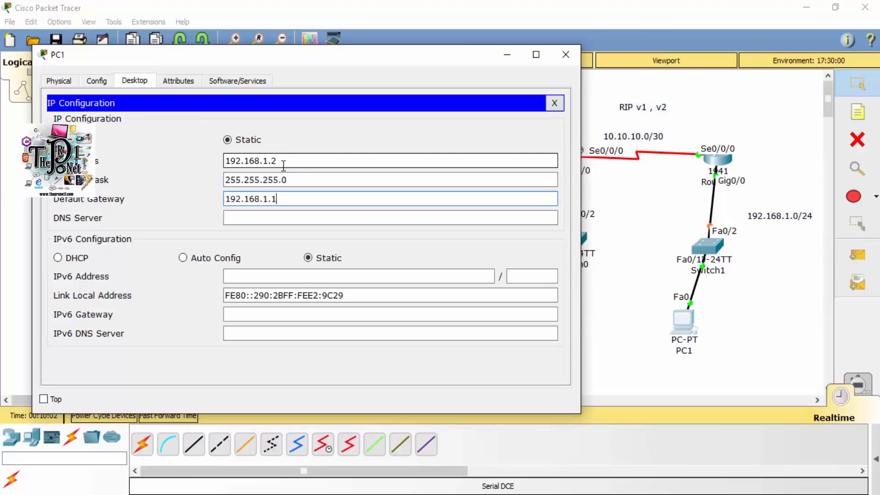
pyautogui.click(565, 54)
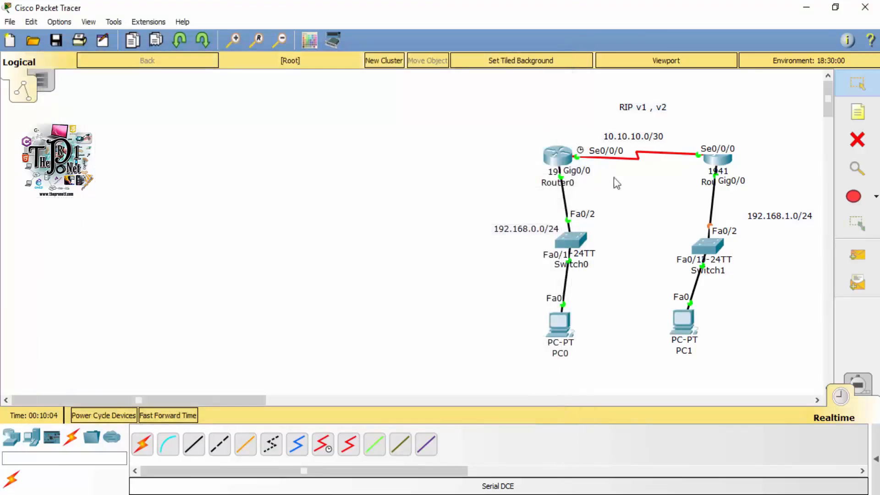
# Open Router0's command line in a wider window clear of the topology and exit global configuration mode
pyautogui.click(557, 159)
pyautogui.moveTo(518, 108); pyautogui.dragTo(259, 75)
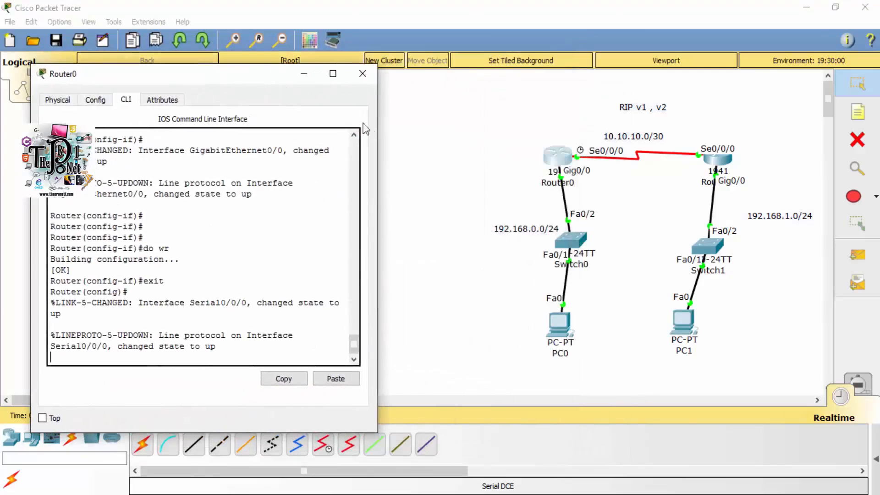
pyautogui.moveTo(381, 131); pyautogui.dragTo(463, 131)
pyautogui.press('Return')
pyautogui.press('Return')
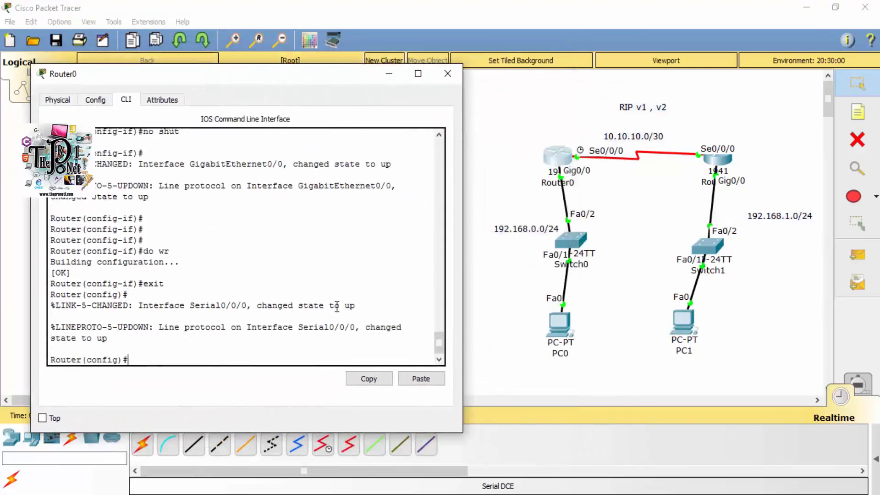
pyautogui.write('exit')
pyautogui.press('Return')
pyautogui.write('i')
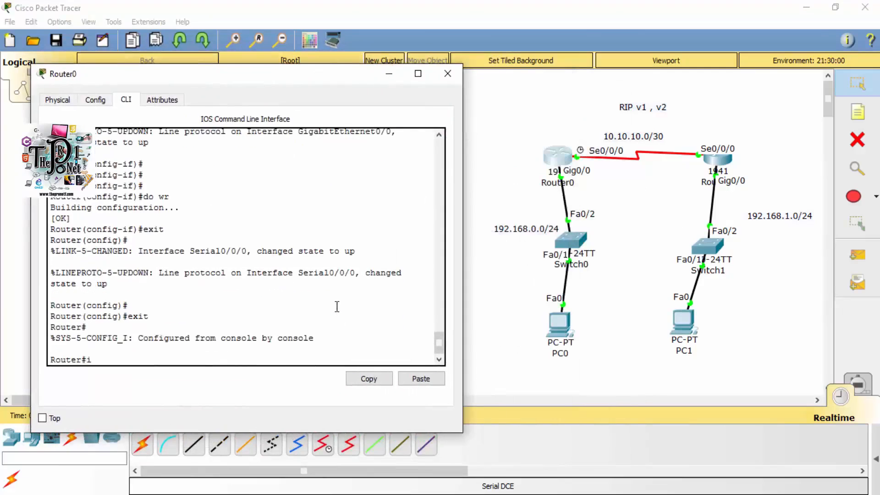
pyautogui.write('p')
pyautogui.press('BackSpace')
pyautogui.press('BackSpace')
pyautogui.press('BackSpace')
# Display Router0's routing table with show ip route and examine the serial and gigabitEthernet connected networks
pyautogui.write('sho')
pyautogui.press('Tab')
pyautogui.write('ip route')
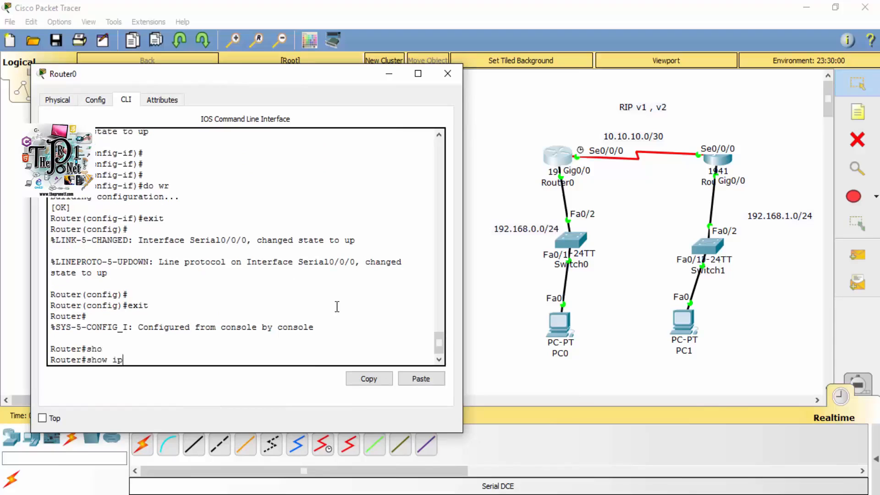
pyautogui.press('Return')
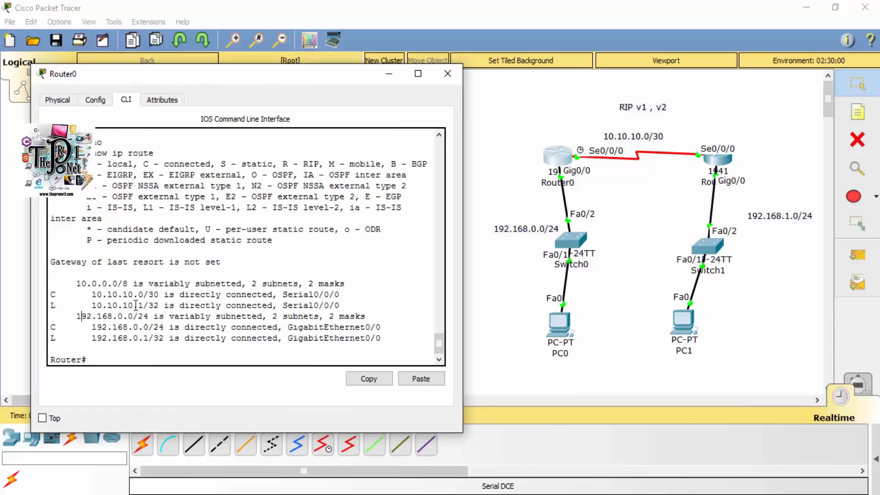
pyautogui.moveTo(87, 295); pyautogui.dragTo(179, 294)
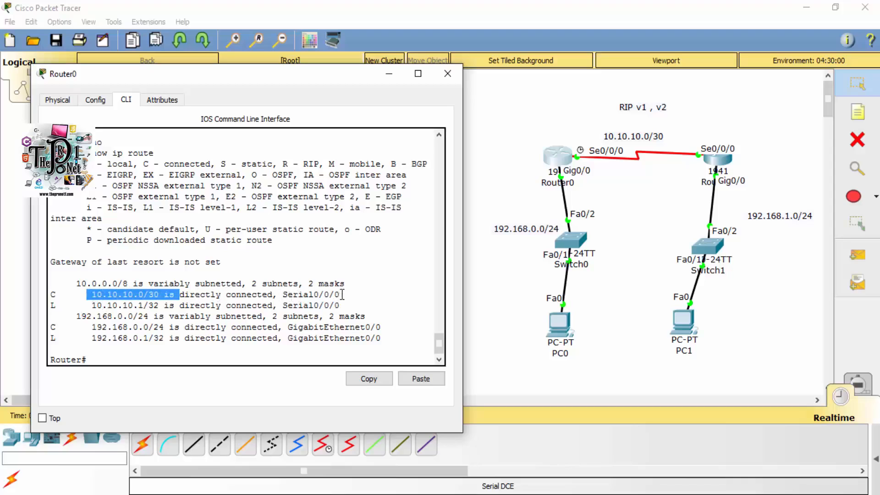
pyautogui.moveTo(93, 305); pyautogui.dragTo(157, 295)
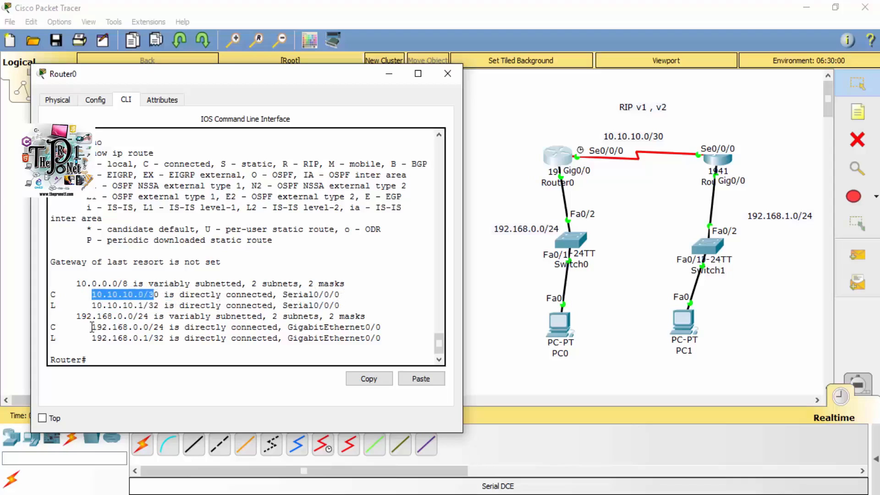
pyautogui.moveTo(92, 327); pyautogui.dragTo(152, 325)
pyautogui.click(120, 338)
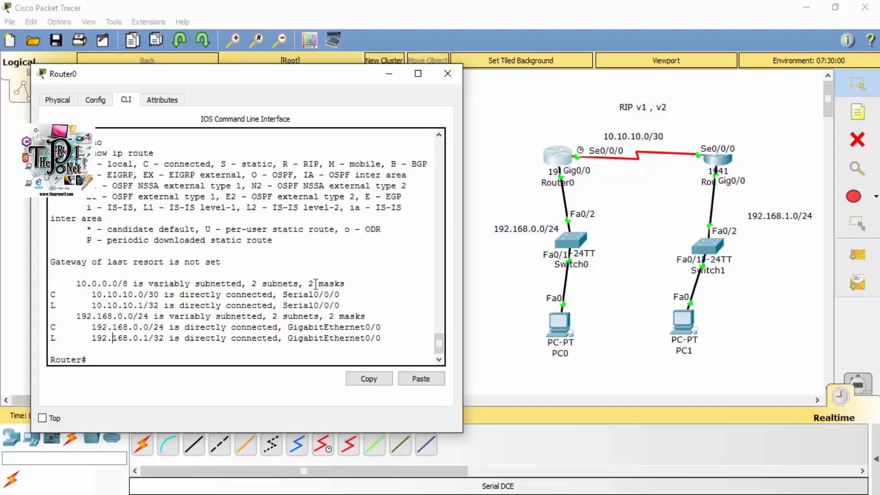
# Ping 192.168.1.1 from Router0 to test reachability of Router1's LAN interface
pyautogui.rightClick(266, 239)
pyautogui.click(304, 317)
pyautogui.write('ping 192.168.1.')
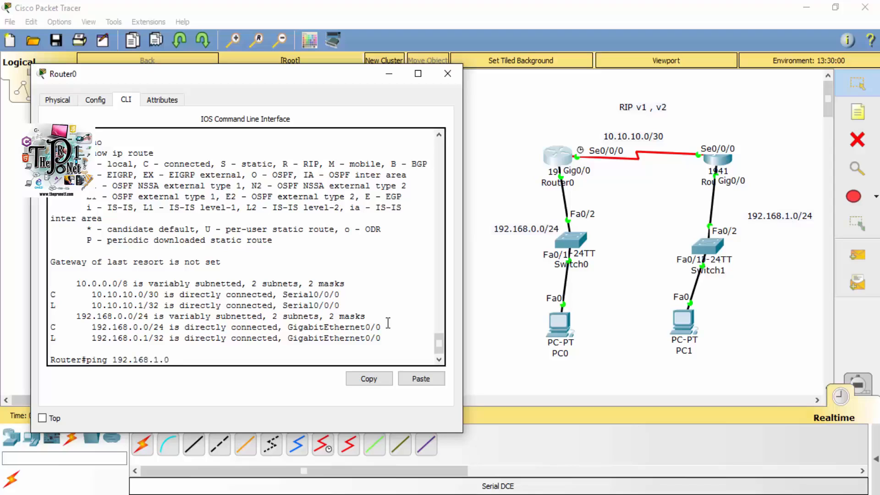
pyautogui.write('1')
pyautogui.press('Return')
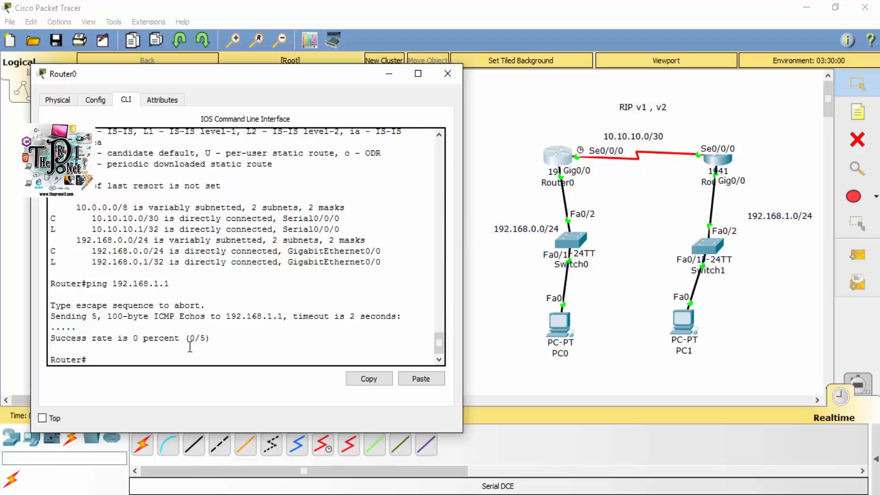
# Enter global configuration mode on Router0 and start the RIP routing process with router rip
pyautogui.press('Return')
pyautogui.write('conf t')
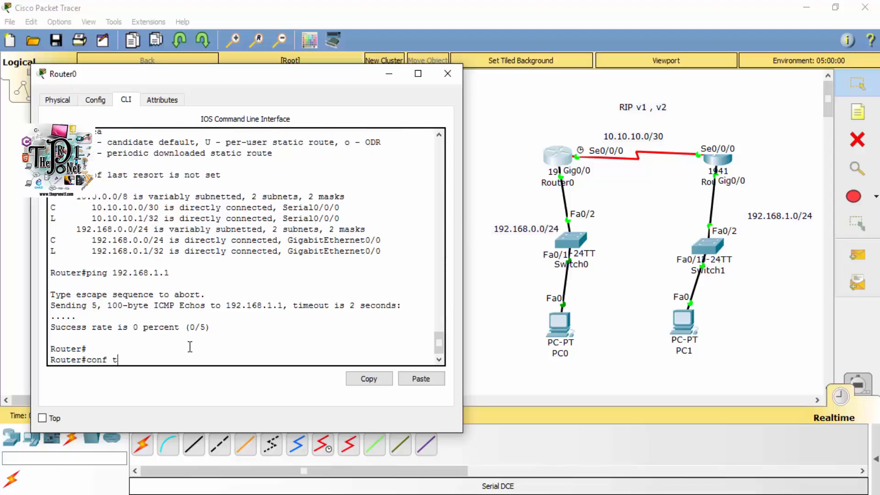
pyautogui.press('Return')
pyautogui.write('router')
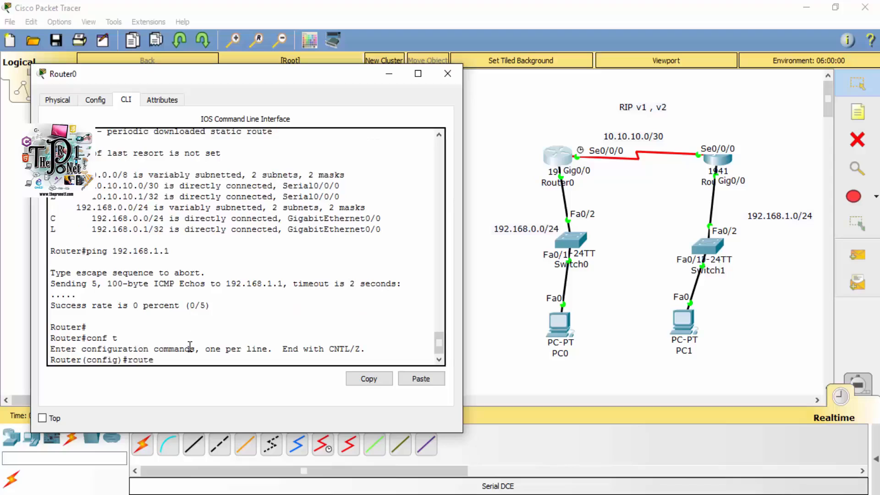
pyautogui.press('Tab')
pyautogui.write('rip')
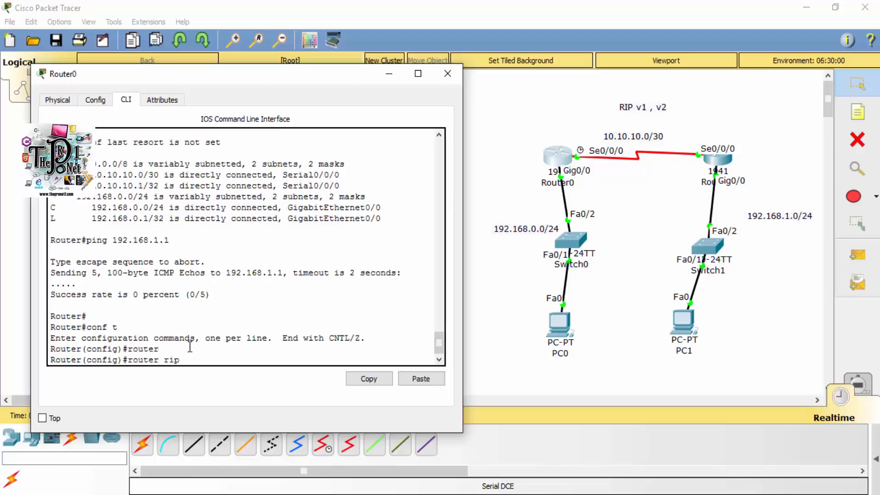
pyautogui.press('Return')
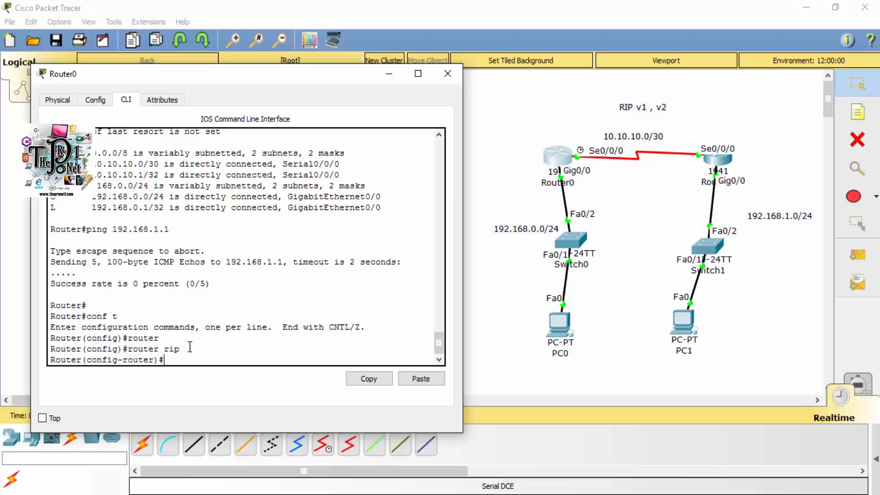
# Query the available RIP version options on Router0 and set the protocol to version 1
pyautogui.write('ver')
pyautogui.press('Tab')
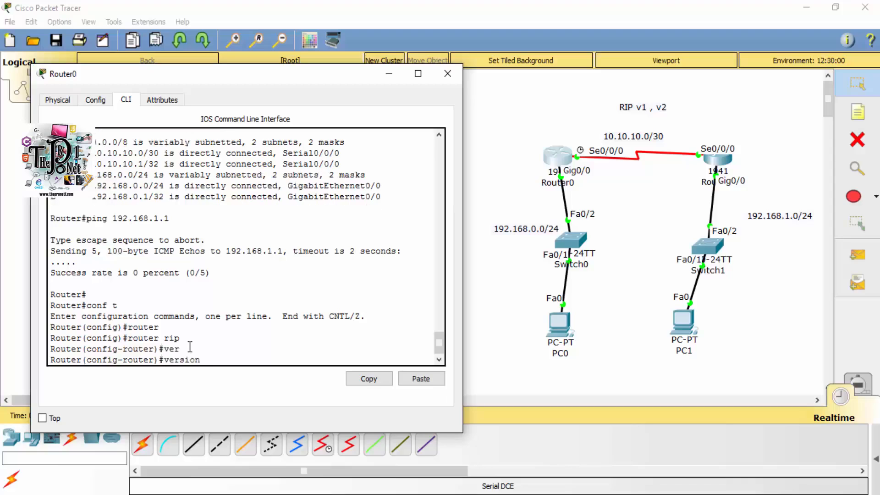
pyautogui.write('?')
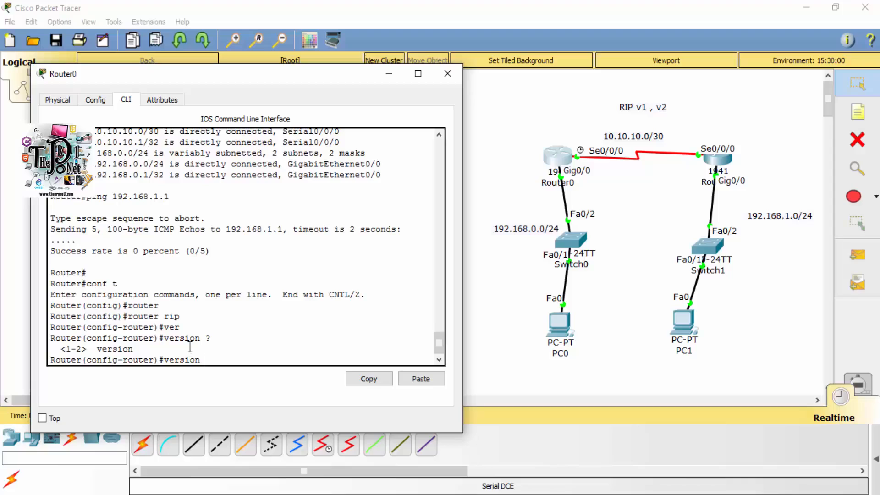
pyautogui.write('1')
pyautogui.press('Return')
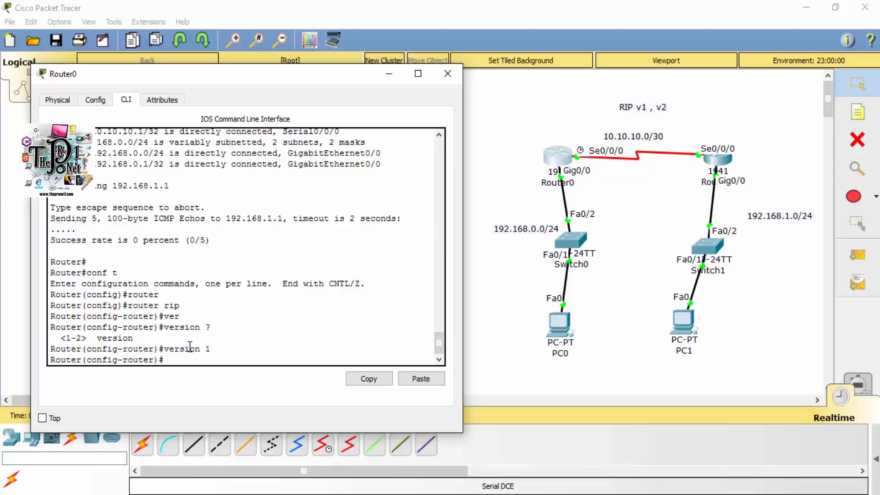
# List Router0's directly connected routes with do show ip route c and examine the network addresses
pyautogui.write('do show ip route c')
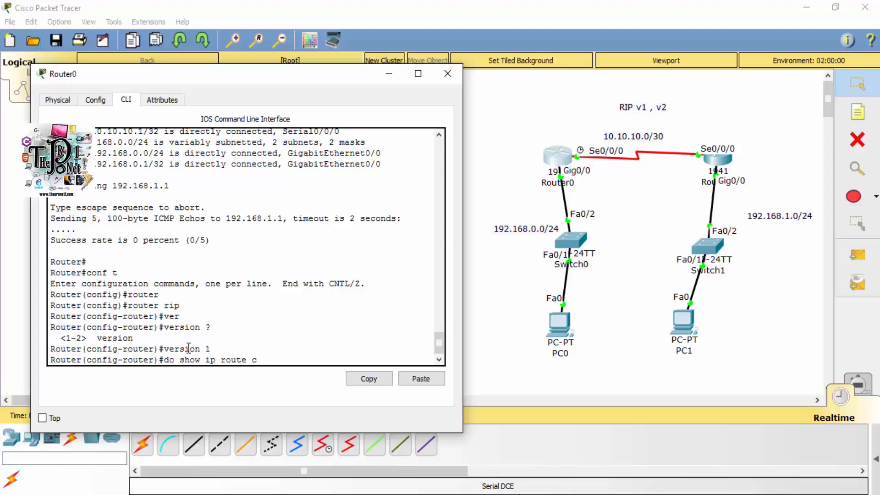
pyautogui.moveTo(200, 360); pyautogui.dragTo(176, 360)
pyautogui.click(246, 360)
pyautogui.doubleClick(239, 360)
pyautogui.doubleClick(254, 360)
pyautogui.press('Return')
pyautogui.moveTo(160, 339); pyautogui.dragTo(54, 327)
pyautogui.click(154, 338)
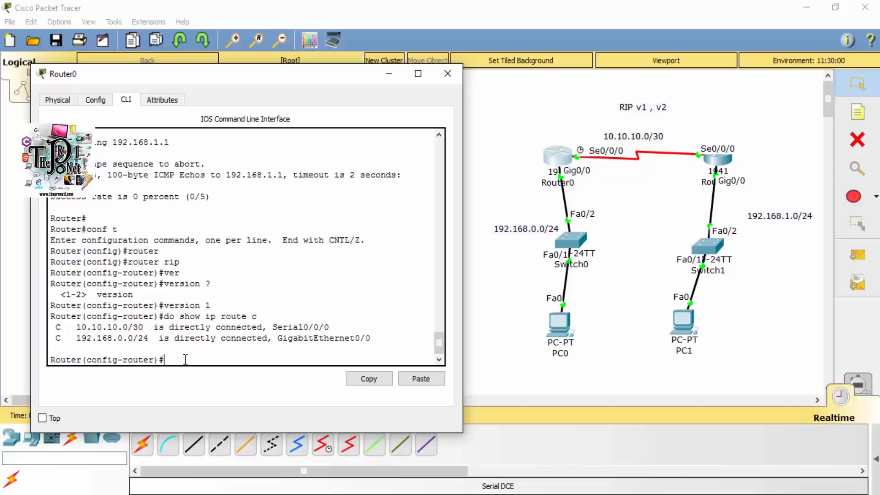
# Advertise the serial link network 10.10.10.0 in Router0's RIP process, copying the address from the route list
pyautogui.write('network')
pyautogui.moveTo(128, 326); pyautogui.dragTo(78, 327)
pyautogui.click(353, 379)
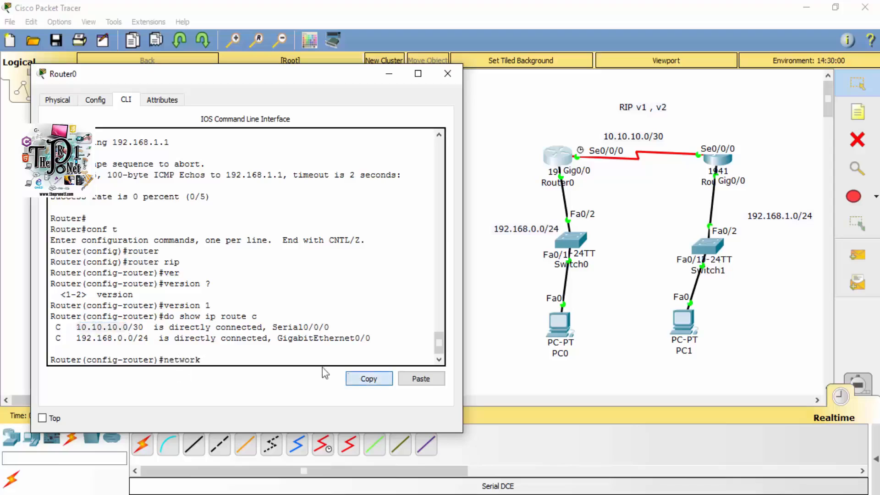
pyautogui.click(418, 379)
pyautogui.press('Return')
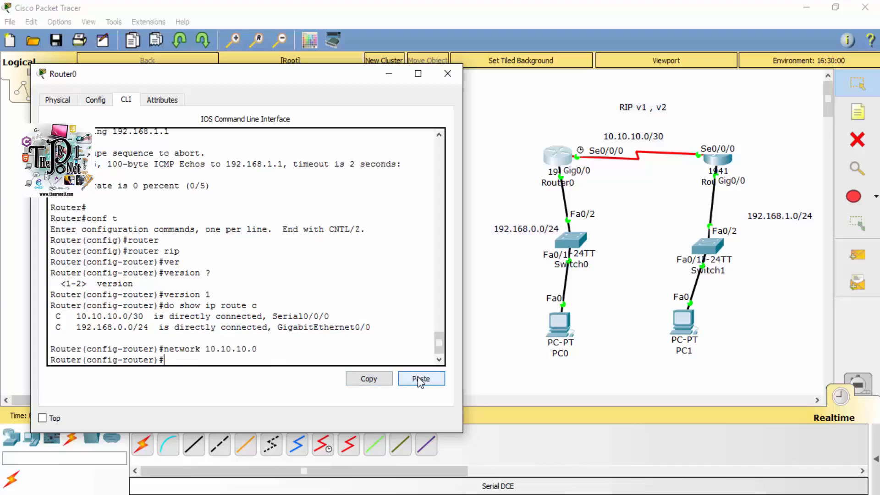
# Advertise the LAN network 192.168.0.0 in Router0's RIP process, copying the address from the route list
pyautogui.write('network')
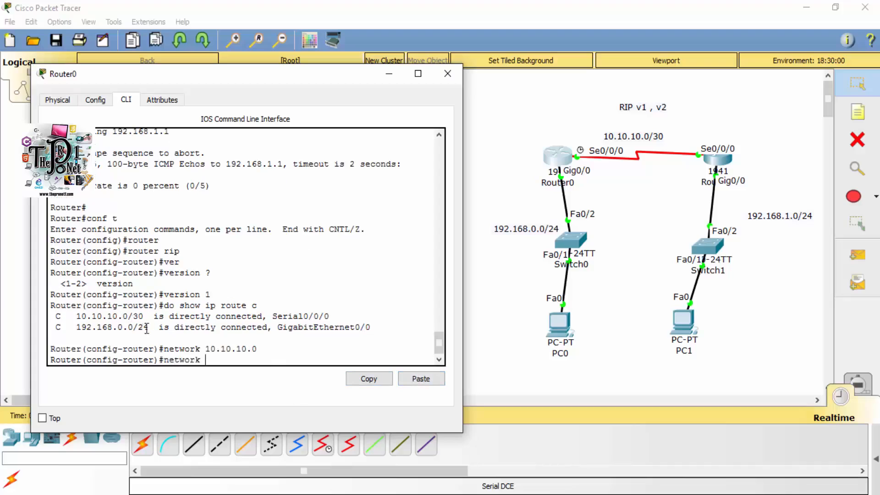
pyautogui.moveTo(133, 327); pyautogui.dragTo(76, 328)
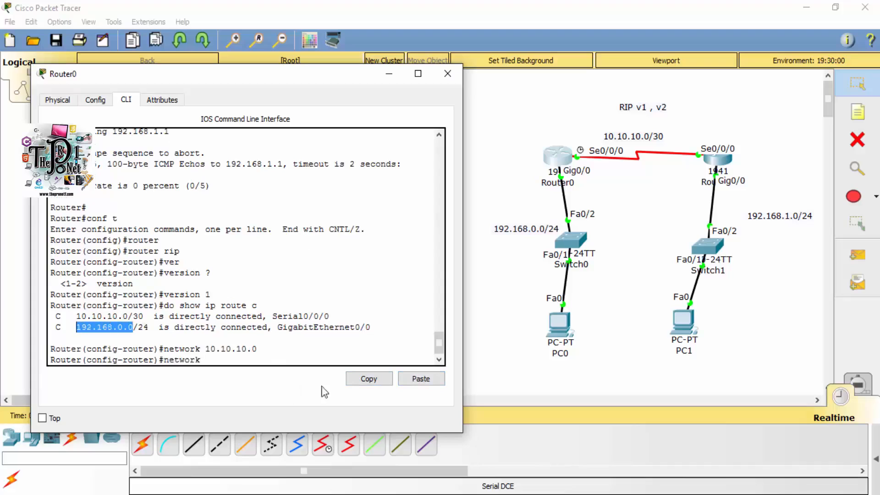
pyautogui.click(360, 380)
pyautogui.click(225, 361)
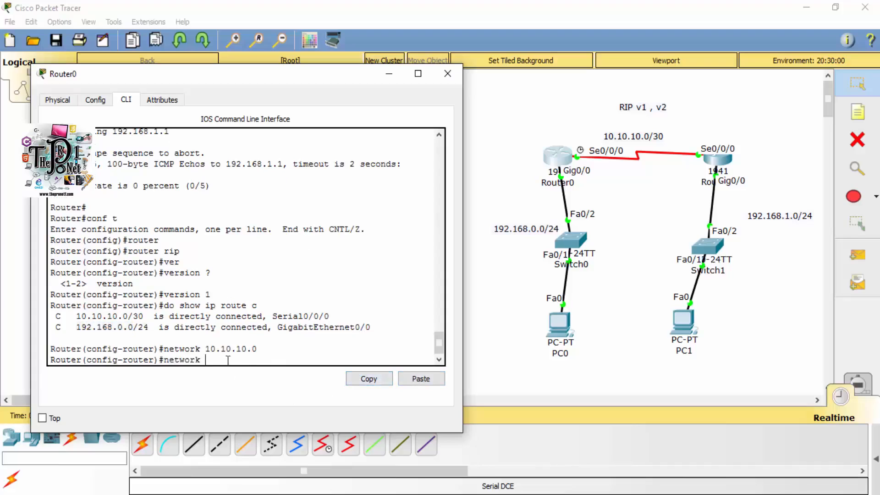
pyautogui.click(420, 379)
pyautogui.press('Return')
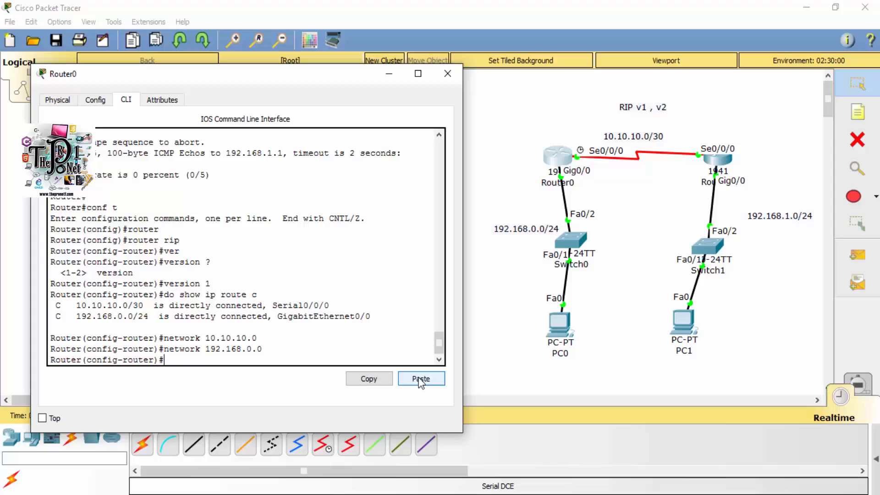
# Save Router0's running configuration with do wr and close its window
pyautogui.write('do wr')
pyautogui.press('Return')
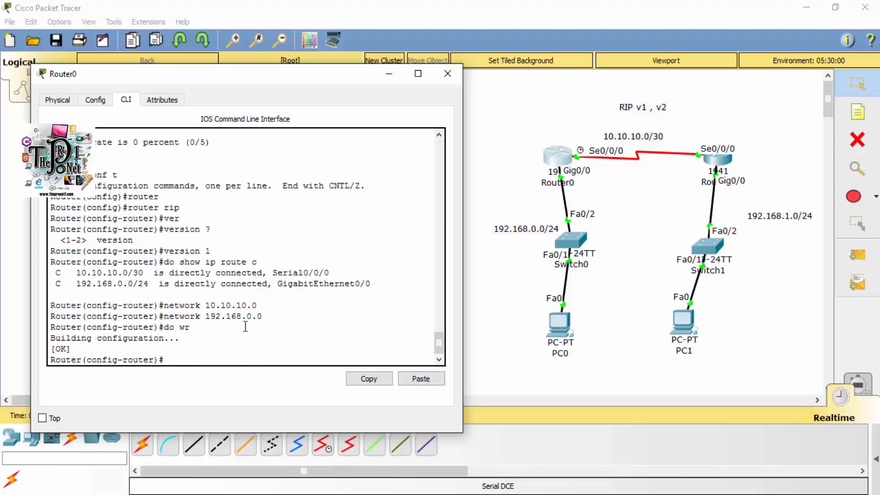
pyautogui.moveTo(190, 327); pyautogui.dragTo(164, 327)
pyautogui.click(224, 359)
pyautogui.click(450, 78)
# Open Router1's window, widen it and move it clear of the topology
pyautogui.click(717, 161)
pyautogui.moveTo(470, 96); pyautogui.dragTo(278, 85)
pyautogui.moveTo(408, 147); pyautogui.dragTo(532, 146)
pyautogui.moveTo(404, 93); pyautogui.dragTo(368, 84)
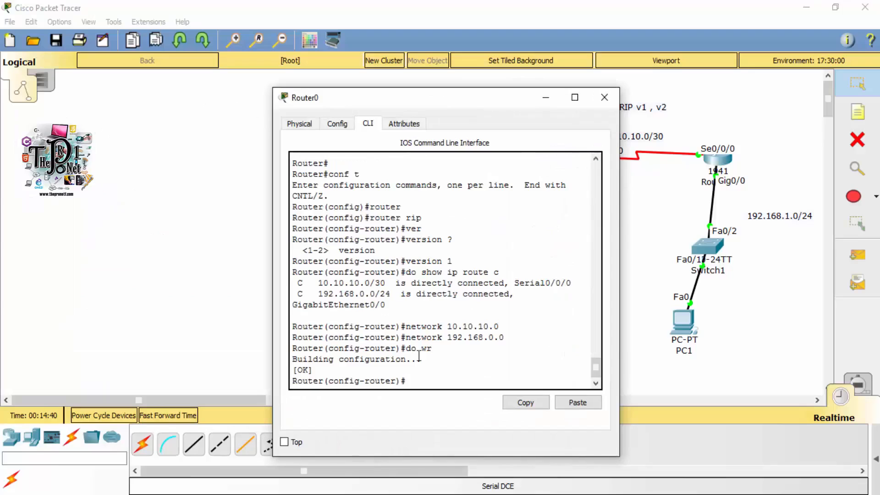
# Return Router0 to privileged mode, display its full routing table and examine the R code for RIP routes
pyautogui.write('end')
pyautogui.press('Return')
pyautogui.press('Return')
pyautogui.press('Return')
pyautogui.write('sho')
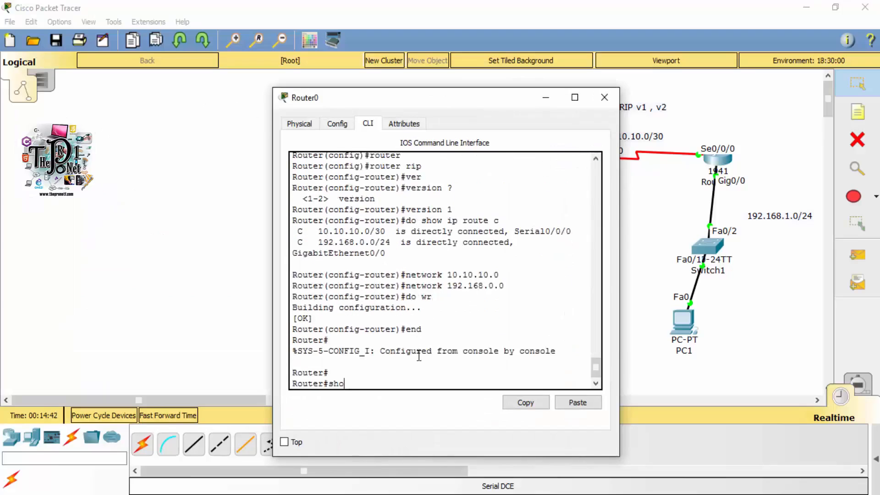
pyautogui.write(' ip route')
pyautogui.press('Return')
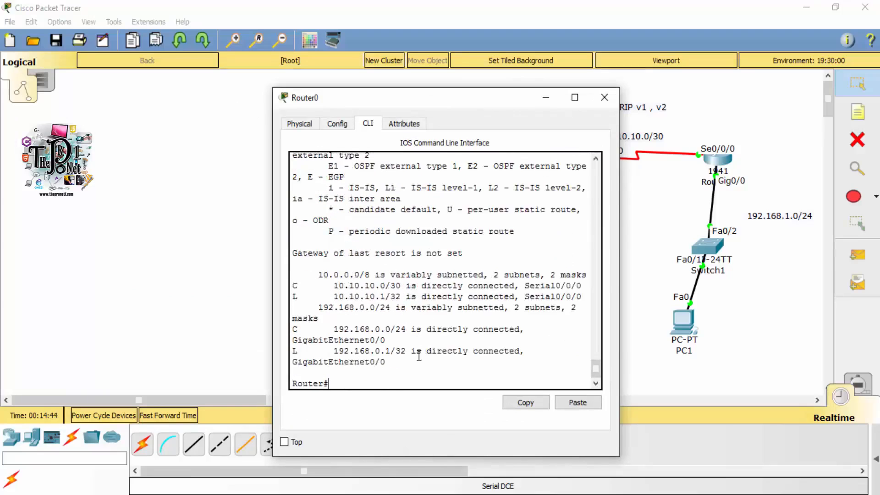
pyautogui.moveTo(302, 351); pyautogui.dragTo(298, 351)
pyautogui.scroll(1, 369, 257)
pyautogui.scroll(1, 369, 257)
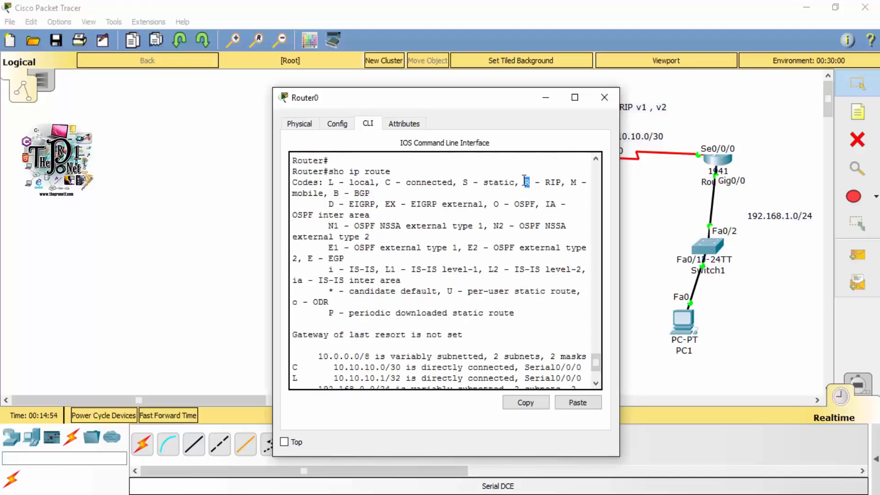
pyautogui.doubleClick(552, 183)
# Switch from Router0 to Router1's command line and return it to global configuration mode
pyautogui.click(605, 98)
pyautogui.click(715, 160)
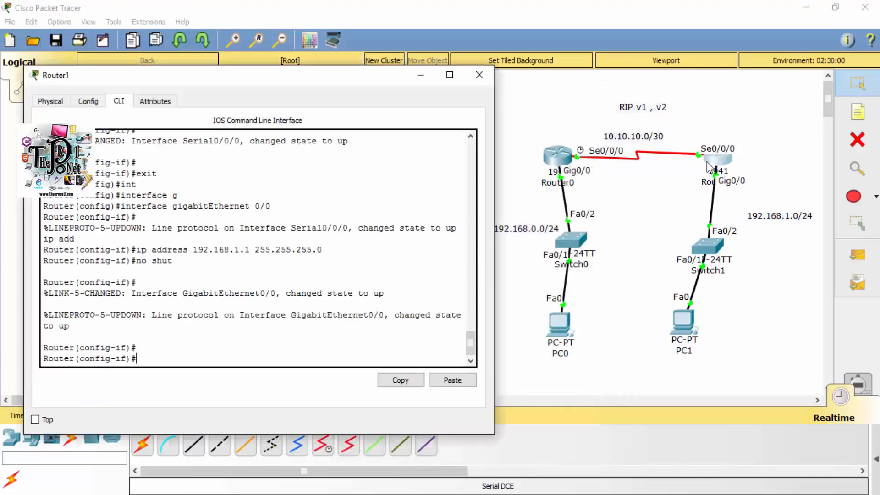
pyautogui.write('exit')
pyautogui.press('Return')
pyautogui.write('ip rou')
pyautogui.press('Tab')
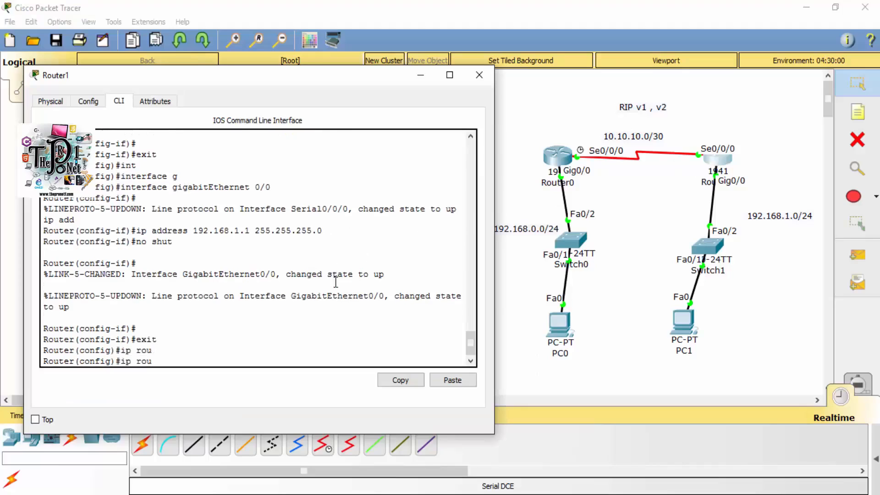
pyautogui.press('BackSpace')
pyautogui.press('BackSpace')
pyautogui.press('BackSpace')
pyautogui.press('BackSpace')
pyautogui.press('BackSpace')
pyautogui.press('BackSpace')
# Start the RIP routing process on Router1 and set it to version 1
pyautogui.write('router ri')
pyautogui.press('Tab')
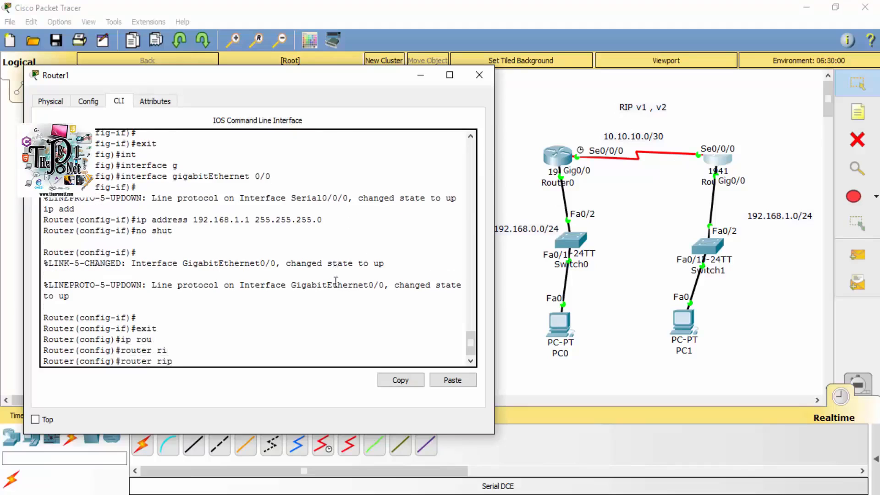
pyautogui.press('Return')
pyautogui.write('ver')
pyautogui.press('Tab')
pyautogui.write('1')
pyautogui.press('Return')
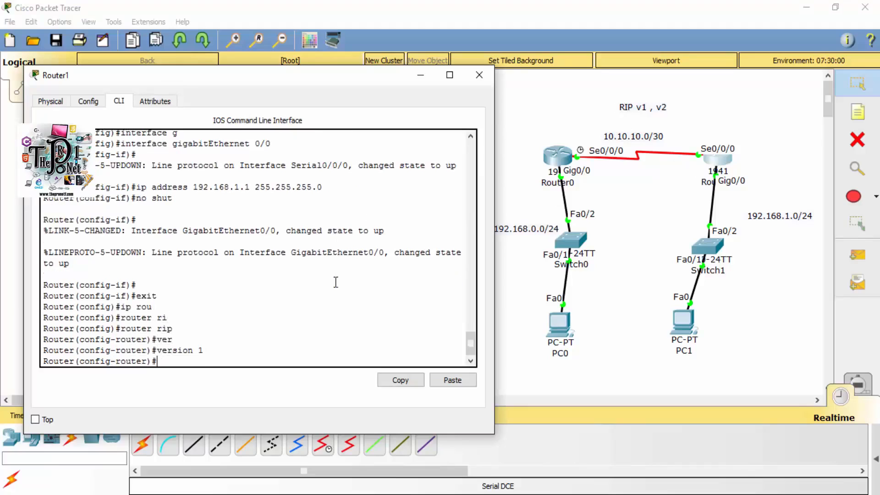
# List Router1's directly connected routes with do show ip route c
pyautogui.write('do show ip route')
pyautogui.write(' c')
pyautogui.press('Return')
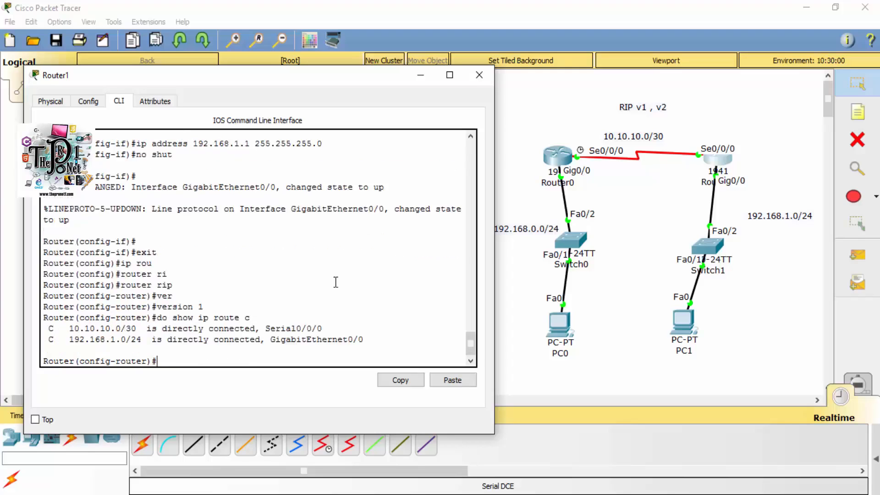
# Advertise networks 10.10.10.0 and 192.168.1.0 in Router1's RIP process and save the running configuration
pyautogui.write('network 10.10.10.0')
pyautogui.press('Return')
pyautogui.write('net')
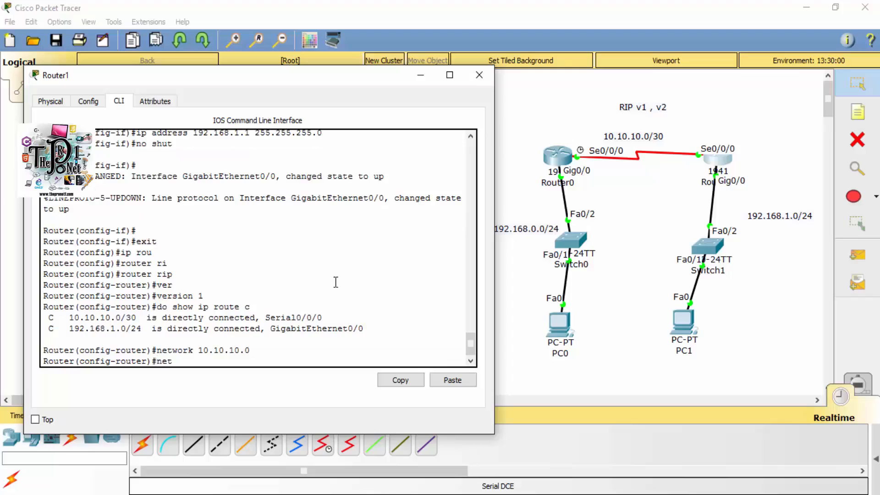
pyautogui.write(' 192.168.1.0')
pyautogui.press('Return')
pyautogui.write('do wr')
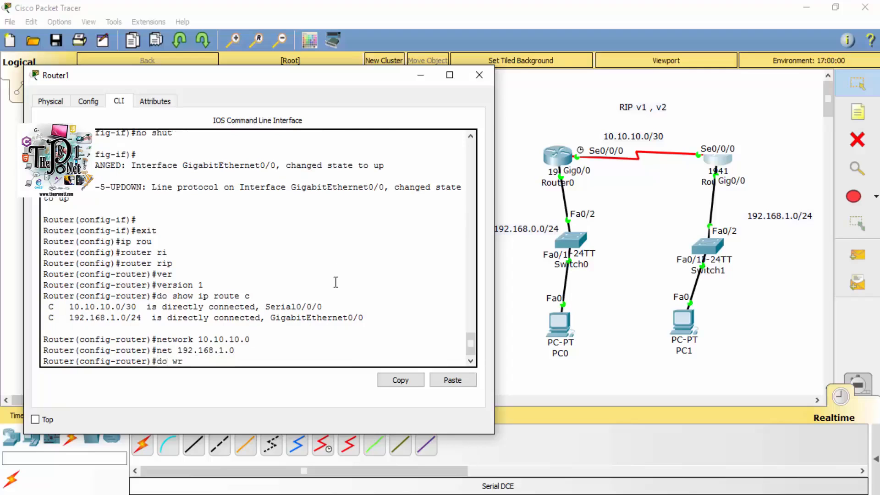
pyautogui.press('Return')
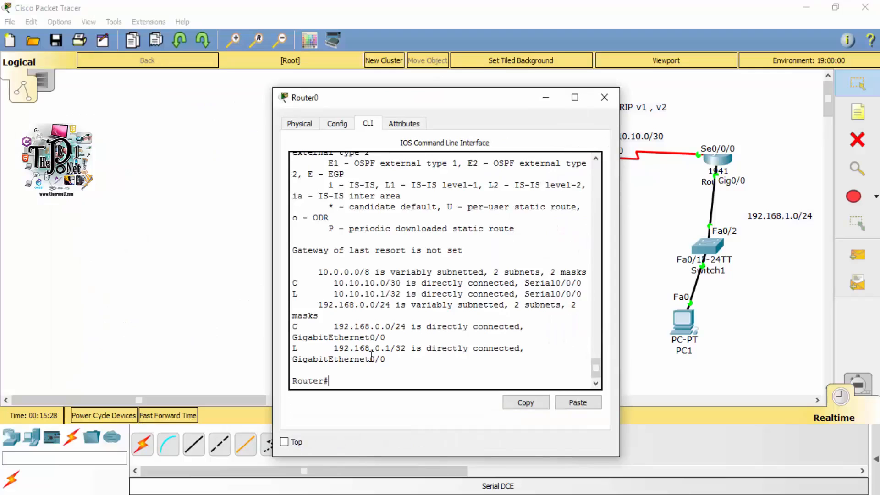
# Redisplay Router0's routing table and examine the RIP route's destination network, metric, next hop, timer and outgoing interface
pyautogui.press('Up')
pyautogui.press('Return')
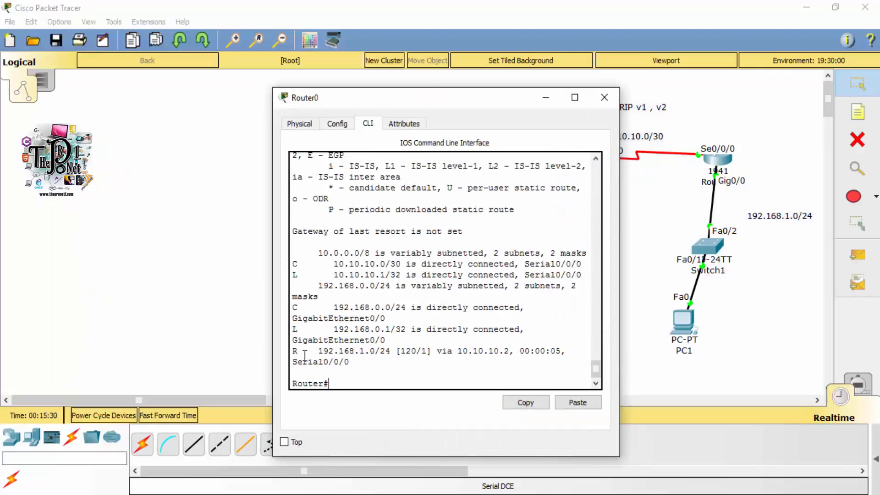
pyautogui.moveTo(427, 97); pyautogui.dragTo(288, 72)
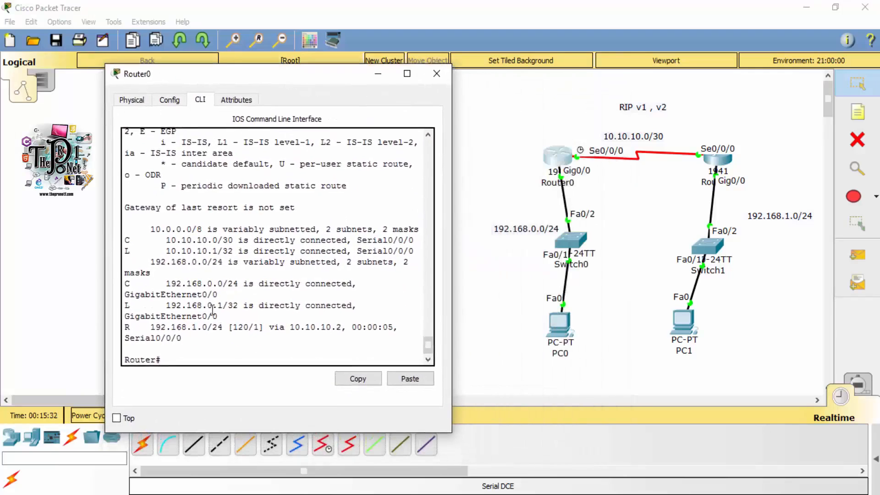
pyautogui.moveTo(223, 327); pyautogui.dragTo(152, 326)
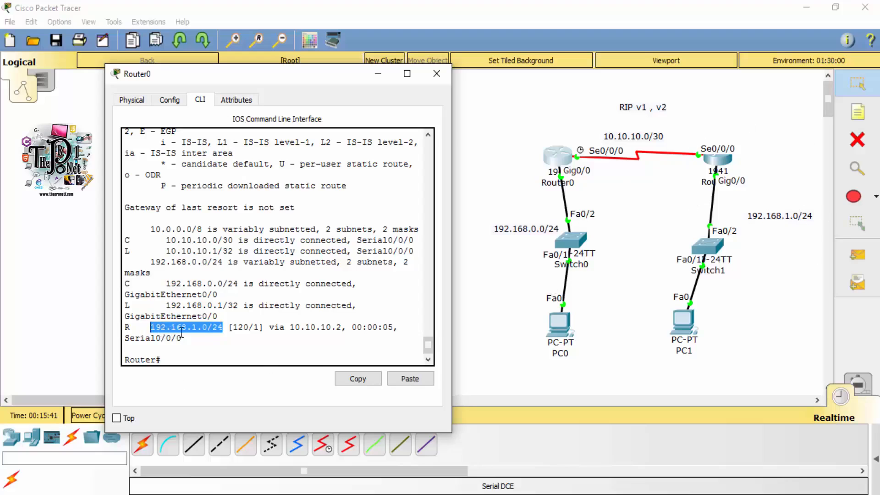
pyautogui.moveTo(250, 327)
pyautogui.mouseDown()
pyautogui.moveTo(233, 326)
pyautogui.moveTo(255, 326)
pyautogui.mouseUp()
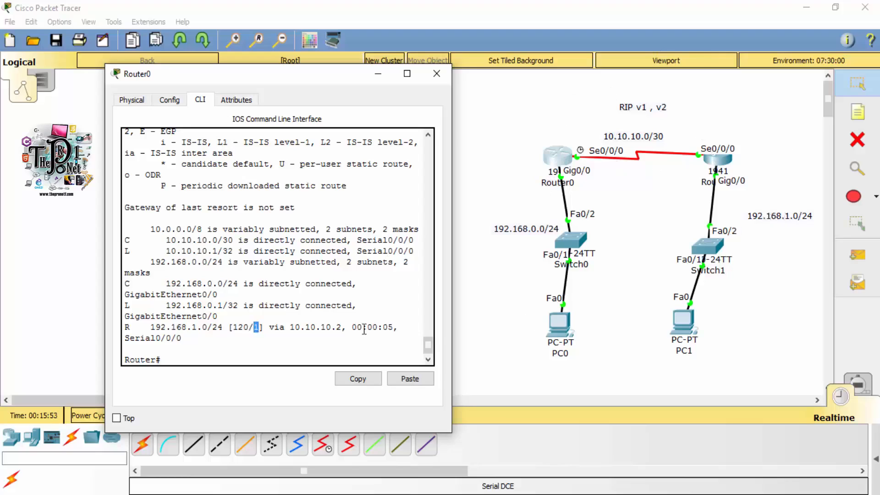
pyautogui.click(312, 334)
pyautogui.moveTo(346, 327); pyautogui.dragTo(289, 327)
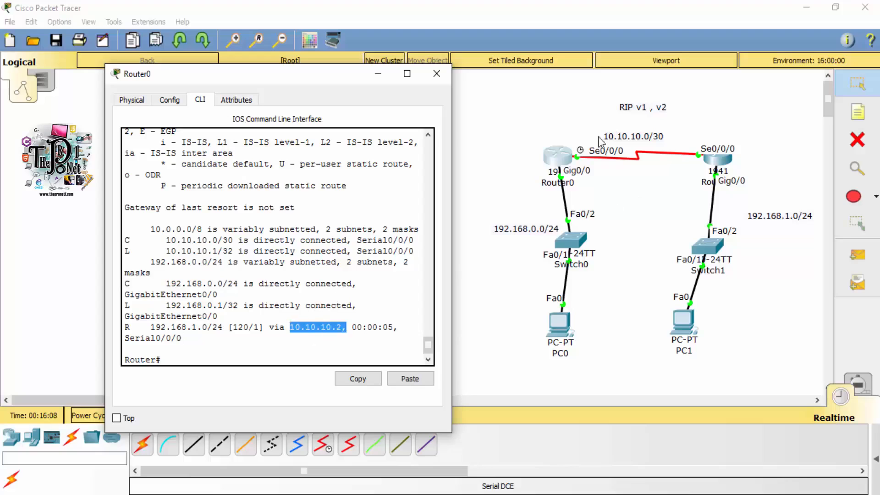
pyautogui.click(405, 327)
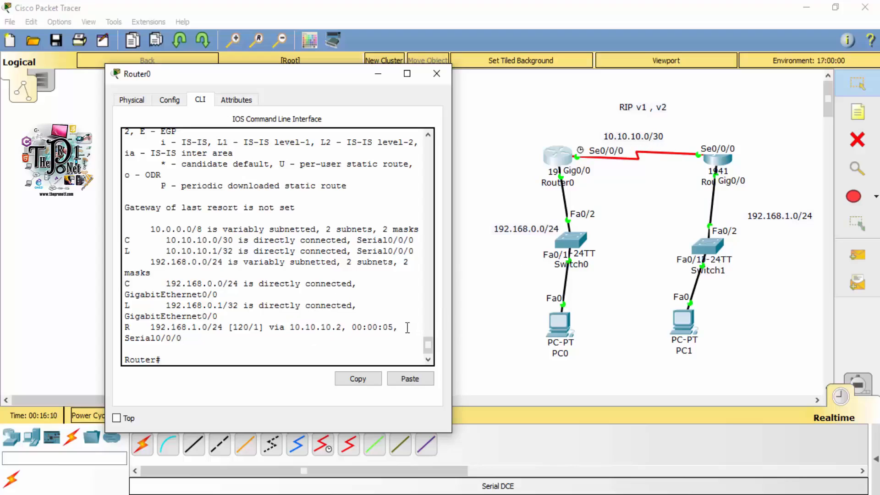
pyautogui.moveTo(394, 327); pyautogui.dragTo(353, 328)
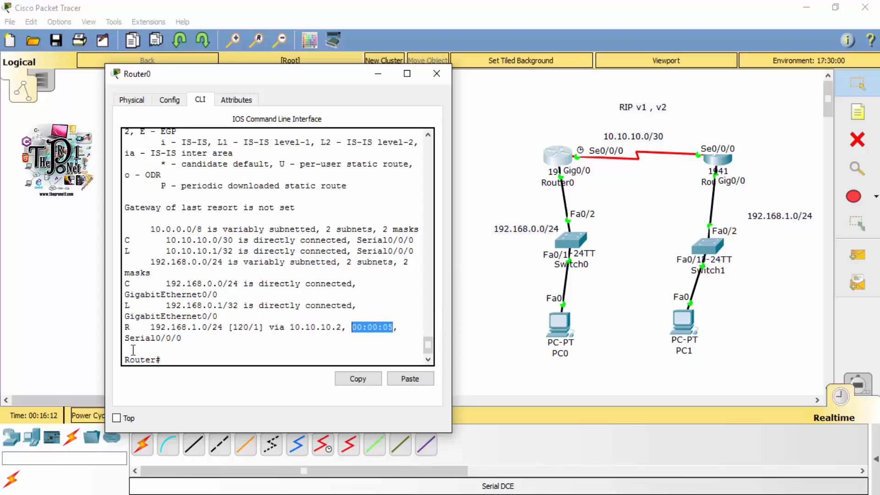
pyautogui.moveTo(182, 338); pyautogui.dragTo(123, 334)
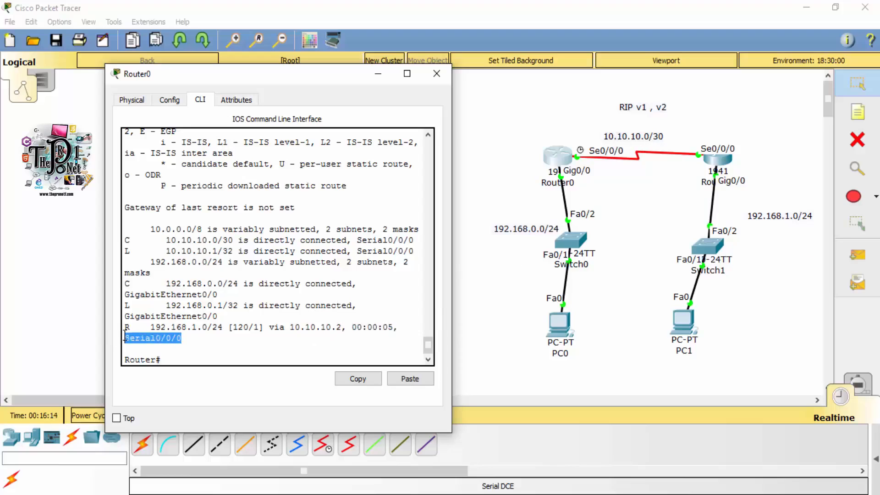
pyautogui.click(182, 339)
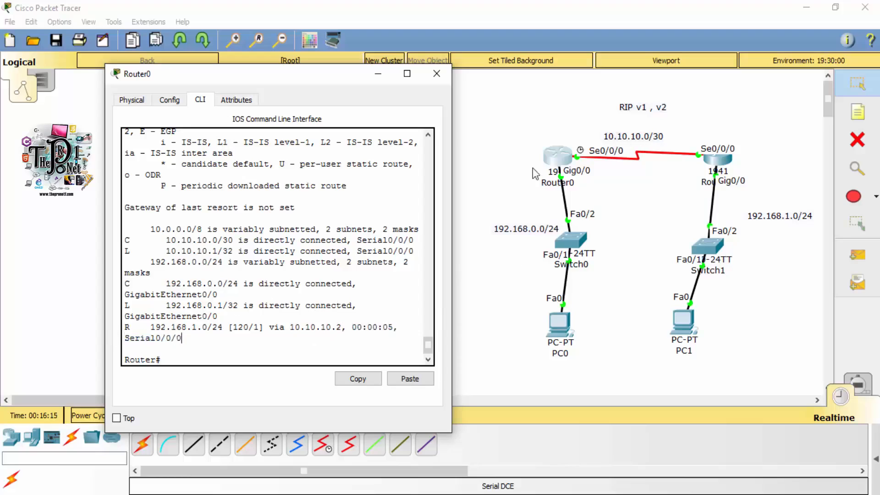
# Close Router0's window, open Router1's command line and return it to privileged mode
pyautogui.click(436, 73)
pyautogui.click(717, 158)
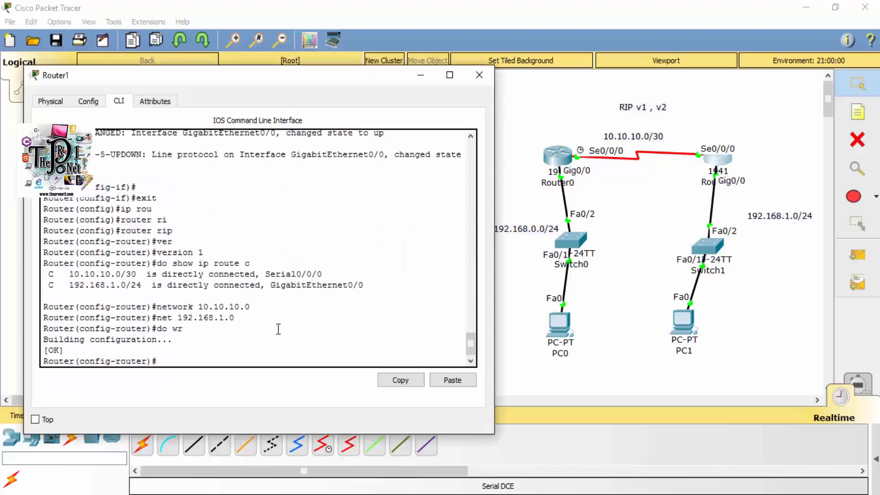
pyautogui.press('Return')
pyautogui.press('Return')
pyautogui.press('Return')
# Display Router1's routing table with show ip route and examine the RIP route to 192.168.0.0/24
pyautogui.write('s')
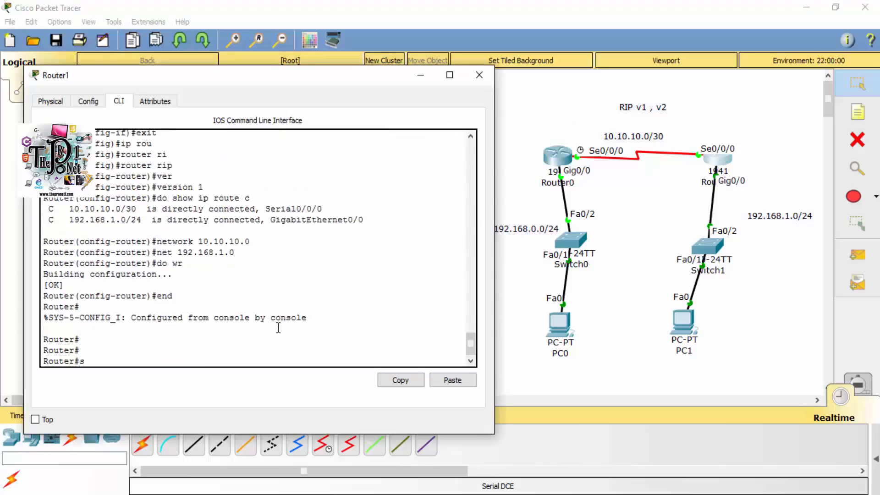
pyautogui.write('how ip rou')
pyautogui.press('Tab')
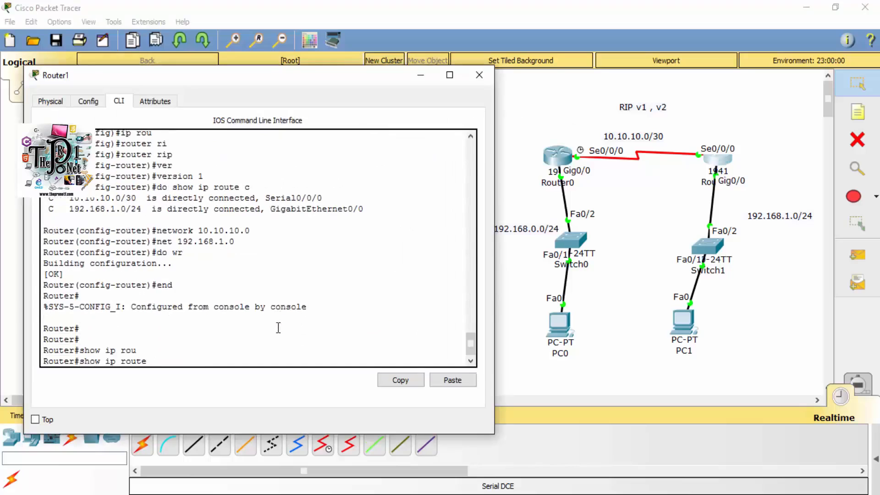
pyautogui.press('Return')
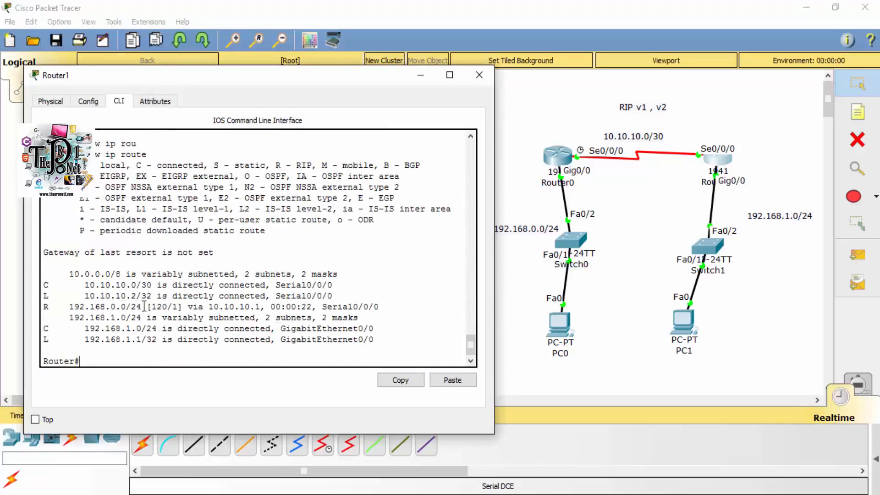
pyautogui.moveTo(144, 306); pyautogui.dragTo(69, 306)
pyautogui.click(112, 363)
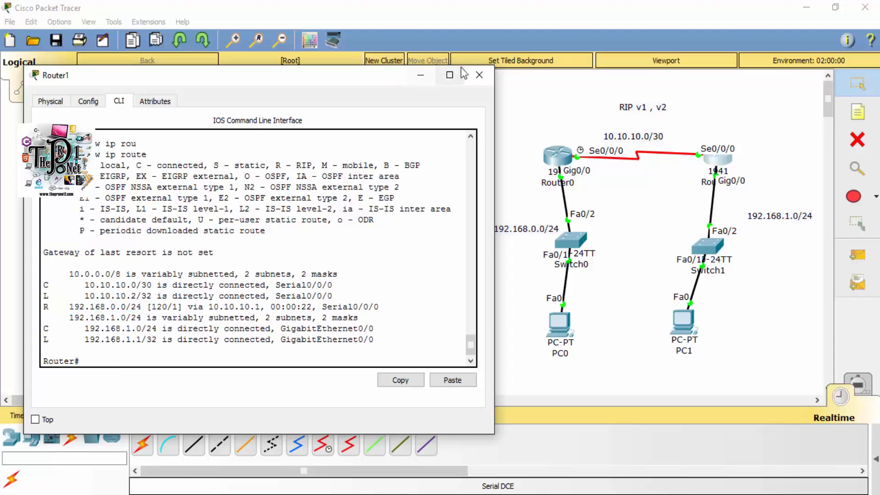
# Close Router1's window and send a simple PDU from PC1 to PC0
pyautogui.click(479, 74)
pyautogui.click(857, 254)
pyautogui.click(684, 327)
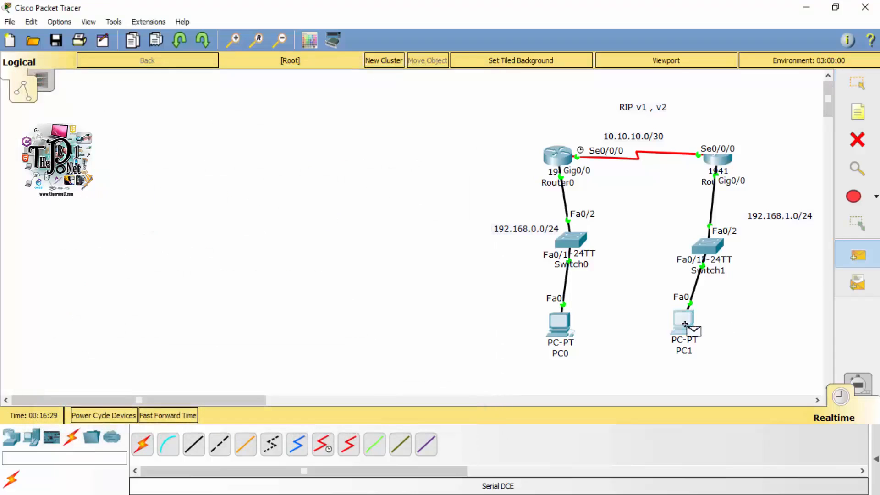
pyautogui.click(559, 328)
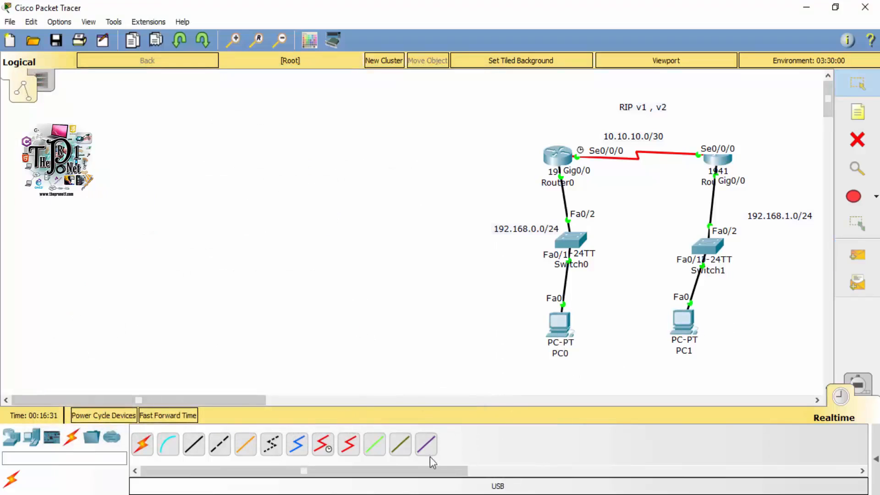
# Switch to Simulation mode, add a simple PDU from PC1 to PC0 and auto-capture the exchange at a faster play speed
pyautogui.click(858, 384)
pyautogui.moveTo(105, 399); pyautogui.dragTo(186, 400)
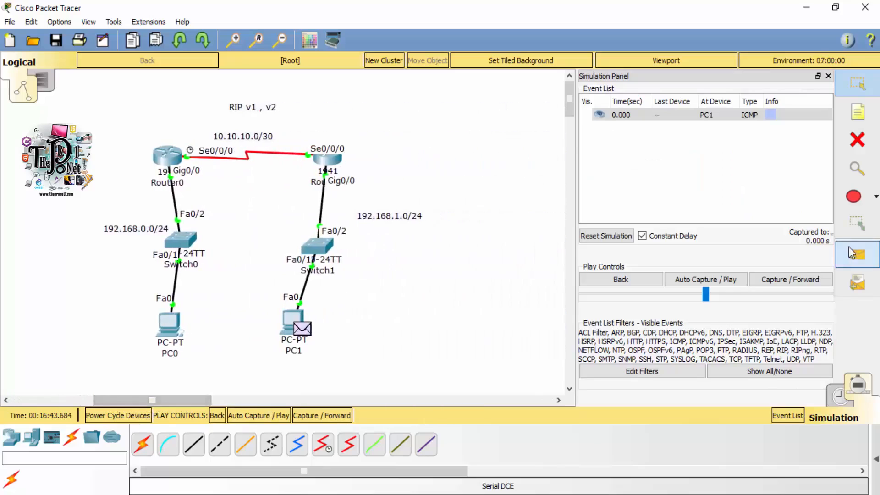
pyautogui.click(856, 255)
pyautogui.click(297, 322)
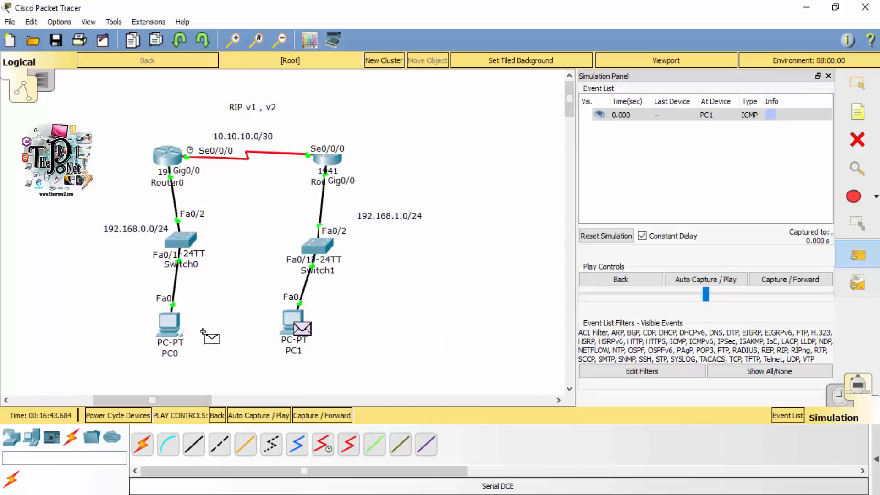
pyautogui.click(169, 327)
pyautogui.click(706, 285)
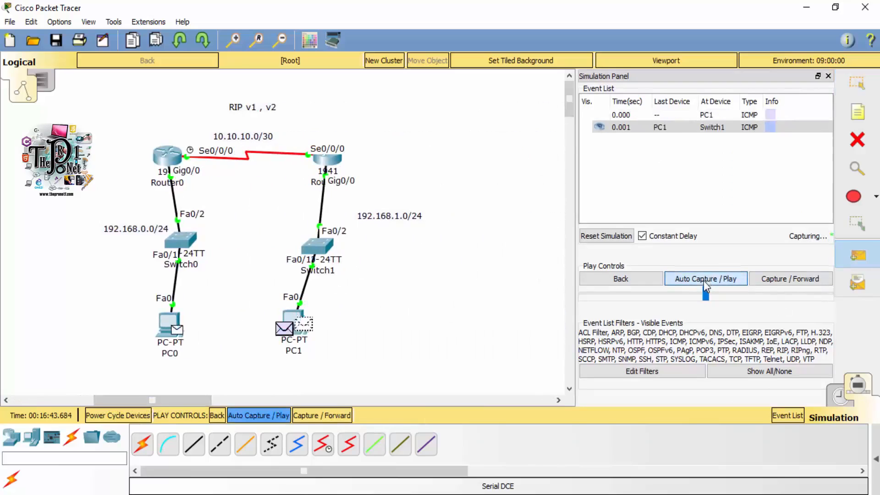
pyautogui.moveTo(708, 296); pyautogui.dragTo(774, 294)
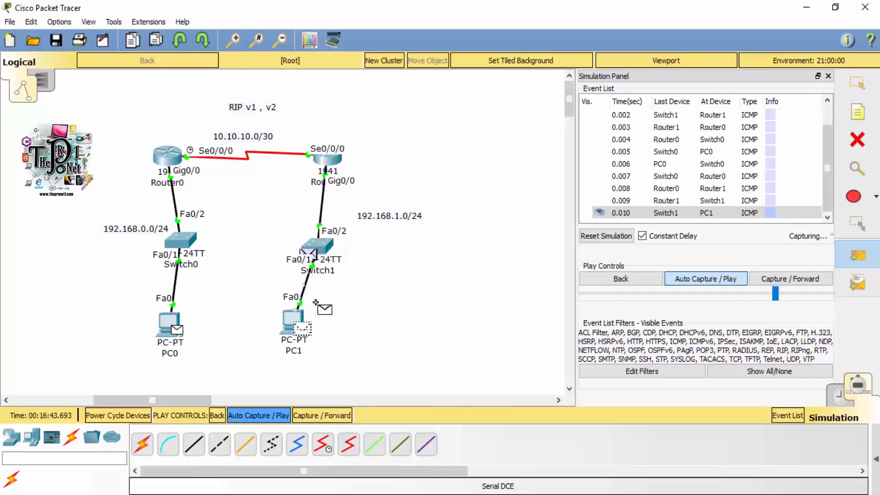
# Close the Simulation Panel, return to Realtime mode and fast-forward the network time
pyautogui.click(829, 76)
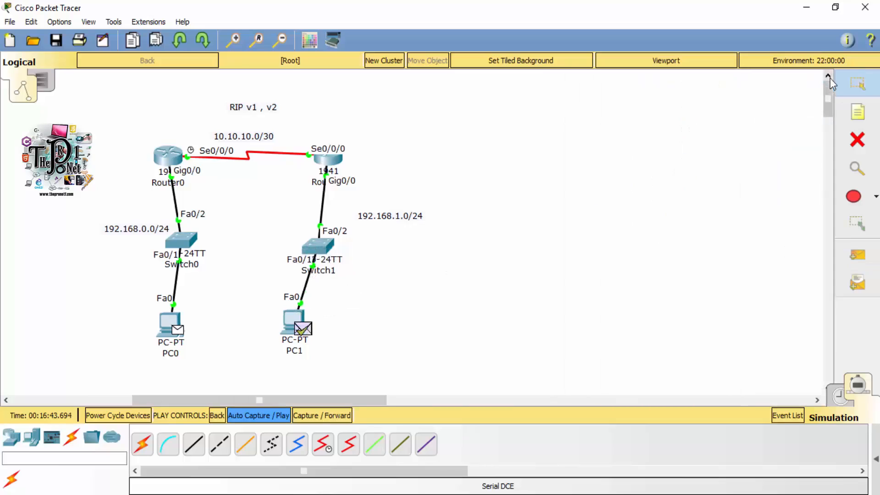
pyautogui.moveTo(309, 399); pyautogui.dragTo(276, 395)
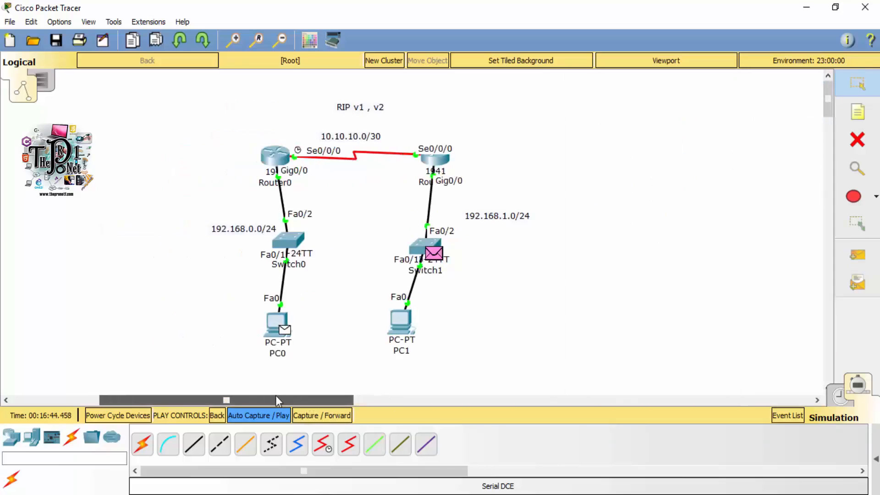
pyautogui.click(839, 395)
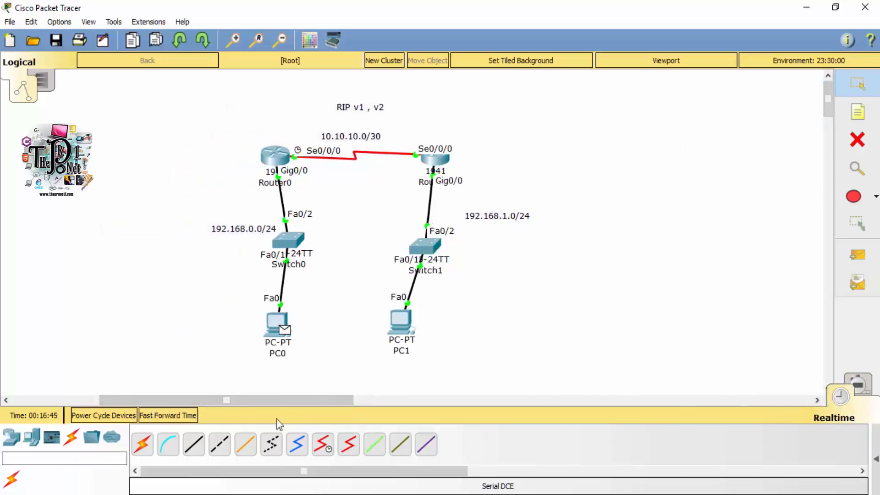
pyautogui.click(197, 415)
pyautogui.moveTo(238, 405); pyautogui.dragTo(169, 391)
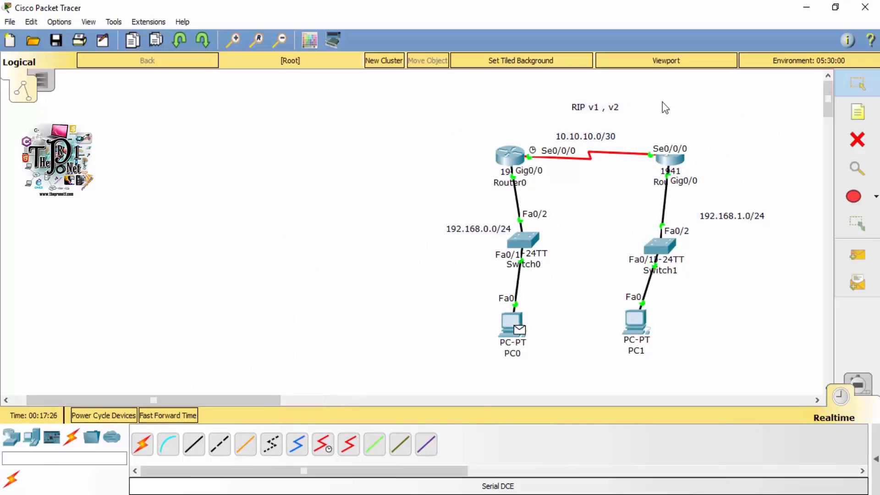
# Open Router0's command line, move and widen its window clear of the topology, and enter global configuration mode
pyautogui.click(510, 155)
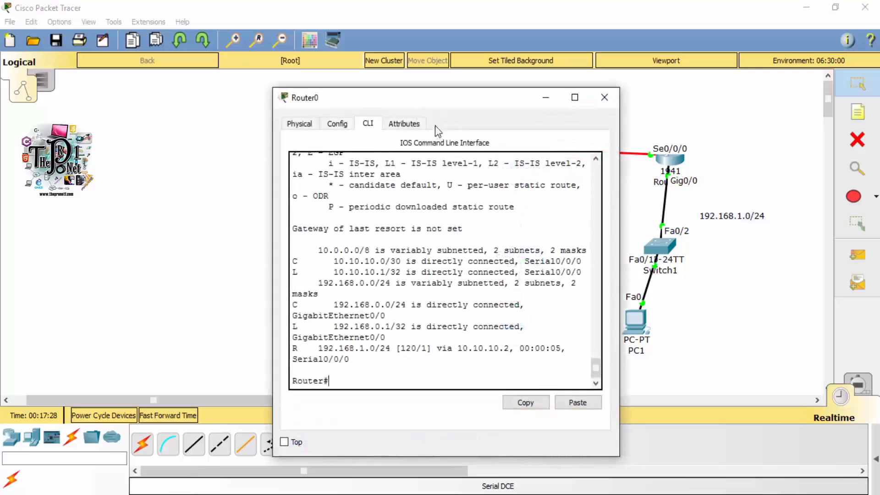
pyautogui.moveTo(308, 92); pyautogui.dragTo(187, 70)
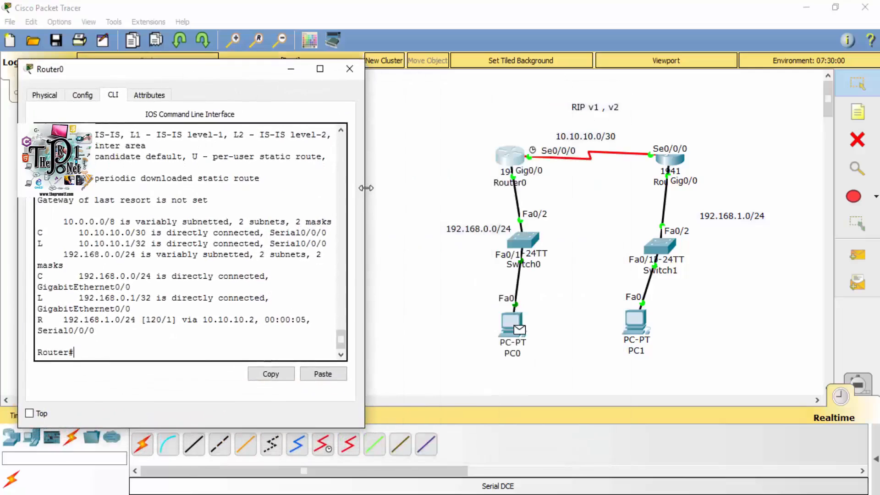
pyautogui.moveTo(365, 189); pyautogui.dragTo(413, 188)
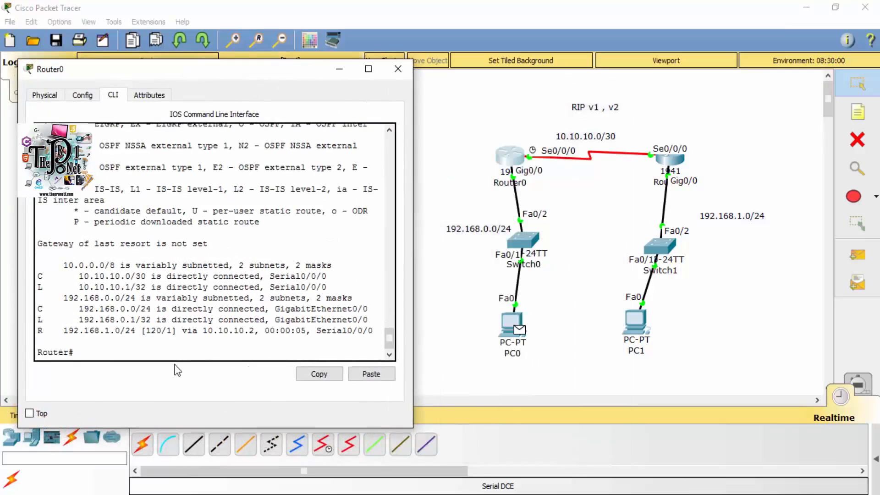
pyautogui.press('Return')
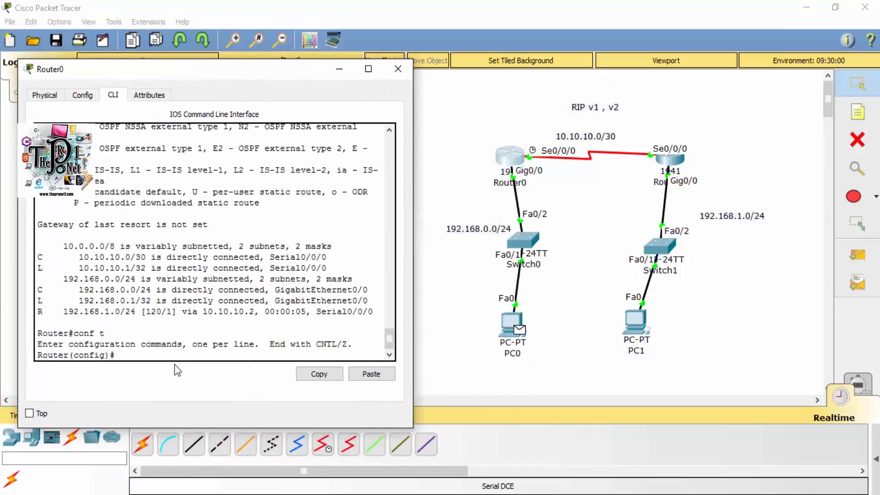
# Enter Router0's RIP configuration and set the protocol to version 2
pyautogui.write('router rip')
pyautogui.press('Return')
pyautogui.write('ver')
pyautogui.press('Tab')
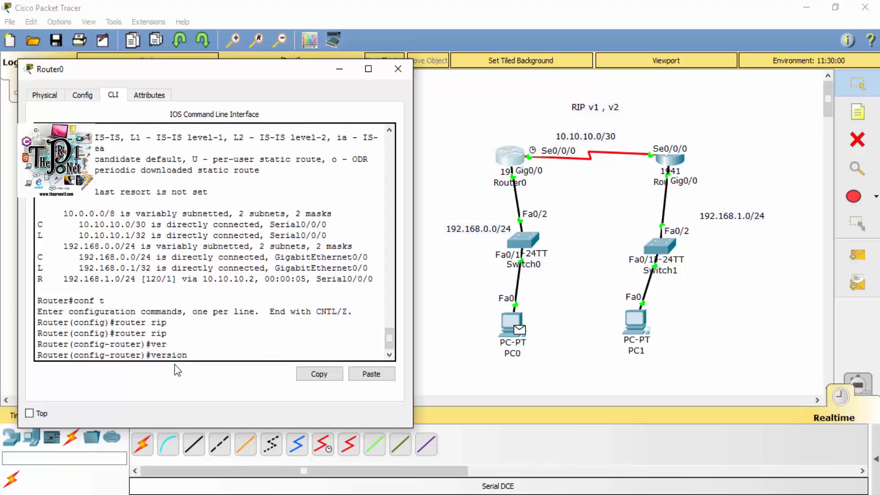
pyautogui.write('2')
pyautogui.press('Return')
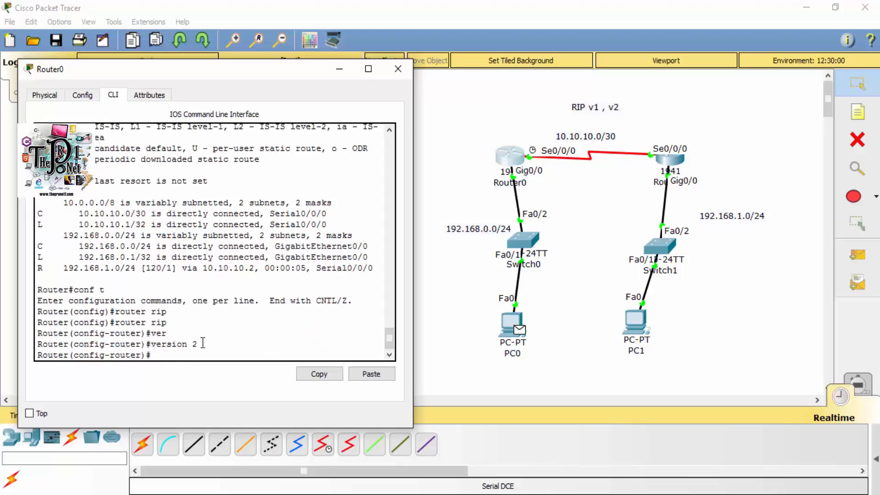
pyautogui.moveTo(202, 343); pyautogui.dragTo(157, 346)
# List Router0's directly connected routes with do show ip rout c
pyautogui.click(173, 355)
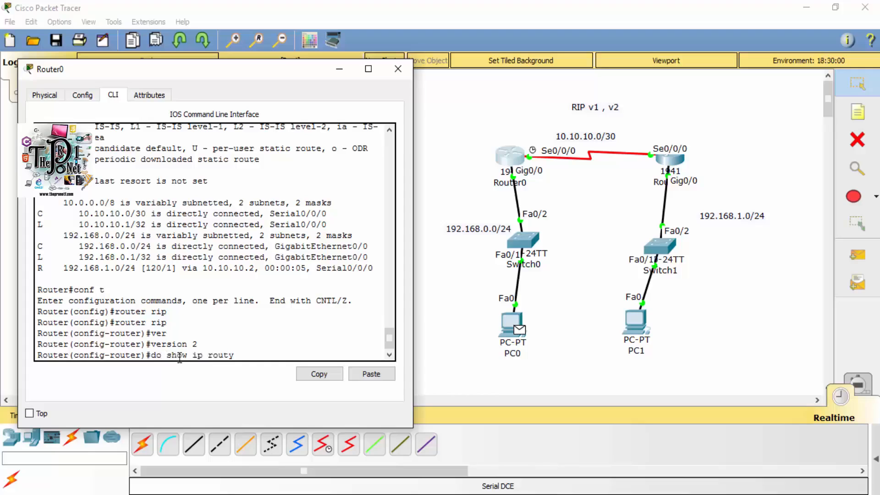
pyautogui.press('BackSpace')
pyautogui.press('BackSpace')
pyautogui.press('BackSpace')
pyautogui.press('BackSpace')
pyautogui.write('c')
pyautogui.press('Return')
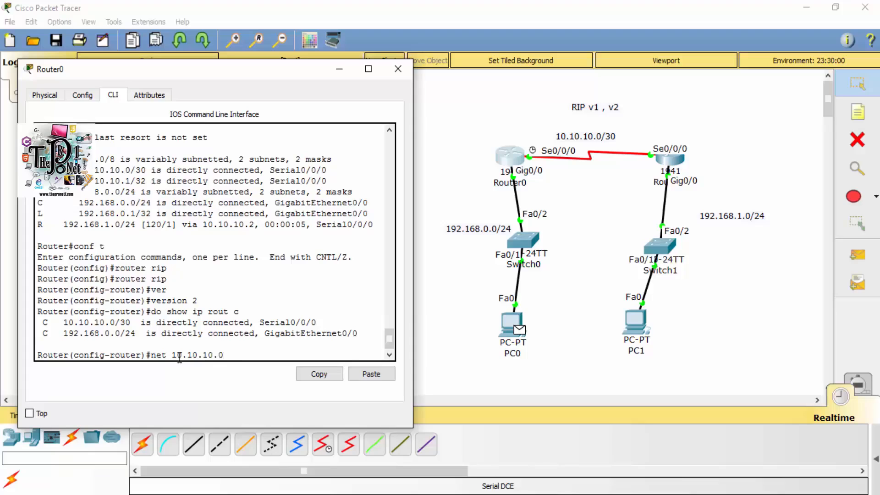
# Advertise networks 10.10.10.0 and 192.168.0.0 in Router0's RIP configuration and prepare the no auto-summary command
pyautogui.write('net 10.10.10.0')
pyautogui.press('Return')
pyautogui.write('nfig-router)#net 192.168.0.0')
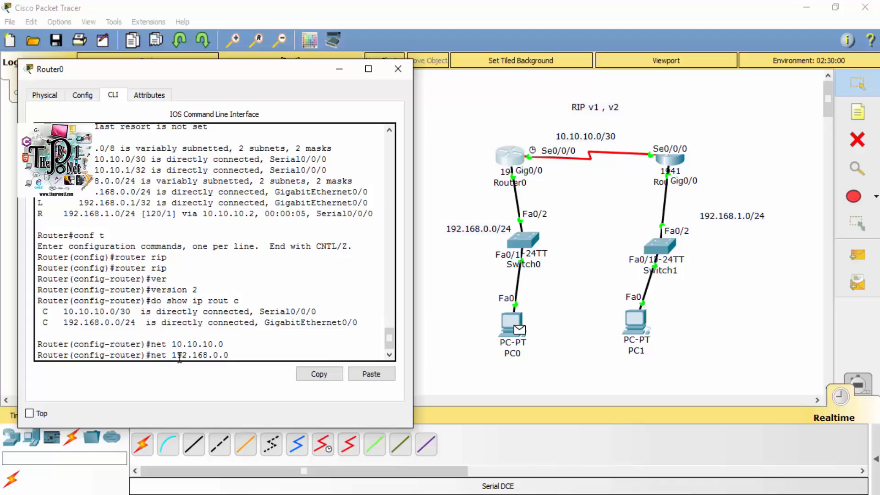
pyautogui.press('Return')
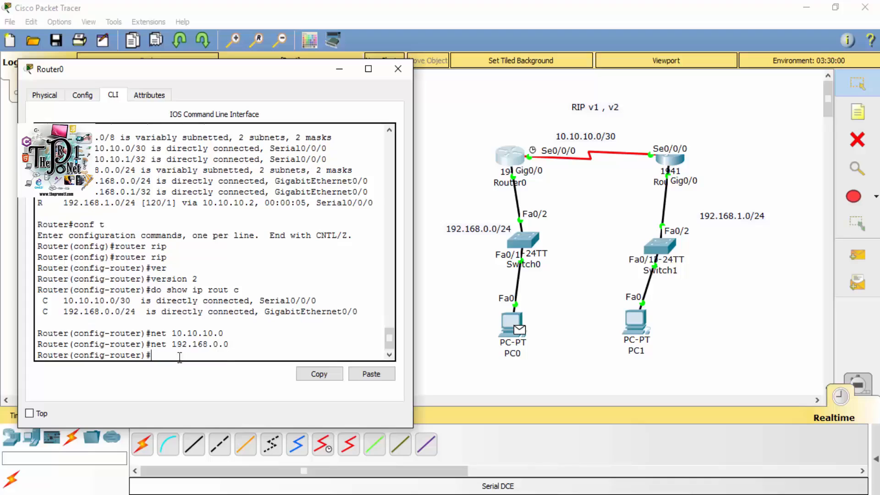
pyautogui.write('no au')
pyautogui.press('Tab')
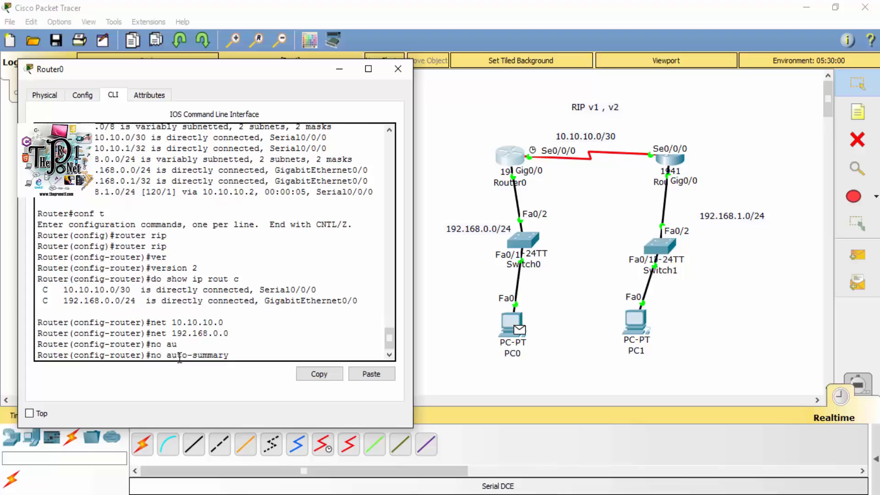
# Examine Router0's version 2 and no auto-summary lines against the connected subnets, their prefixes and the advertised networks
pyautogui.moveTo(230, 352); pyautogui.dragTo(167, 353)
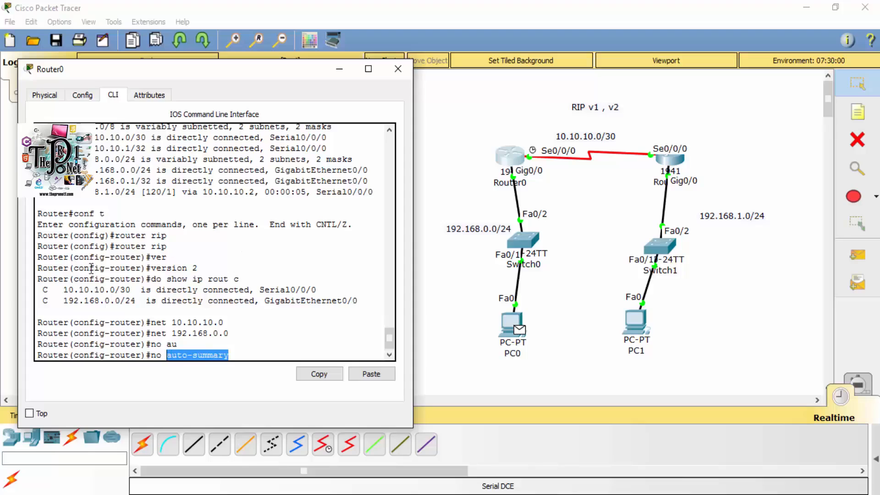
pyautogui.moveTo(75, 290); pyautogui.dragTo(95, 291)
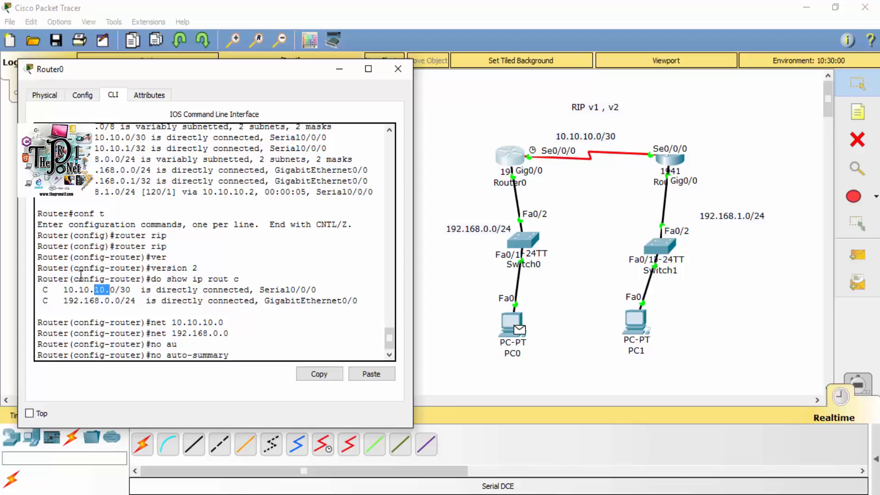
pyautogui.moveTo(137, 292); pyautogui.dragTo(117, 290)
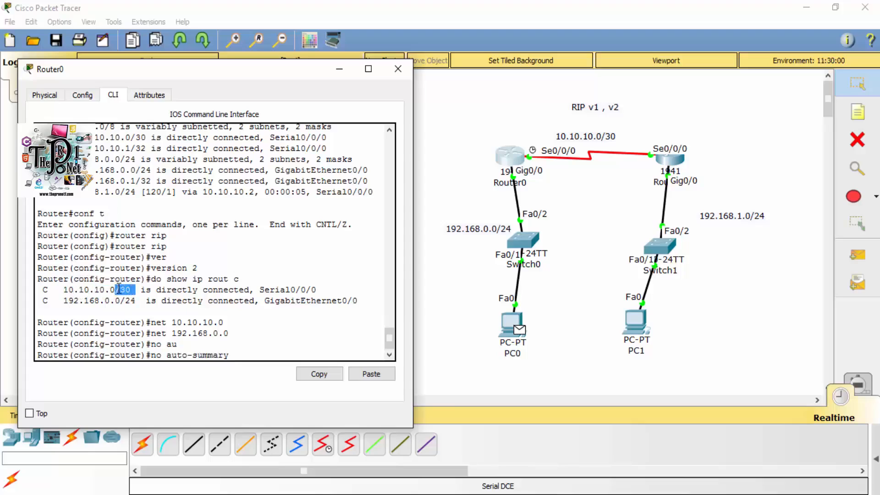
pyautogui.click(142, 302)
pyautogui.moveTo(234, 334); pyautogui.dragTo(198, 333)
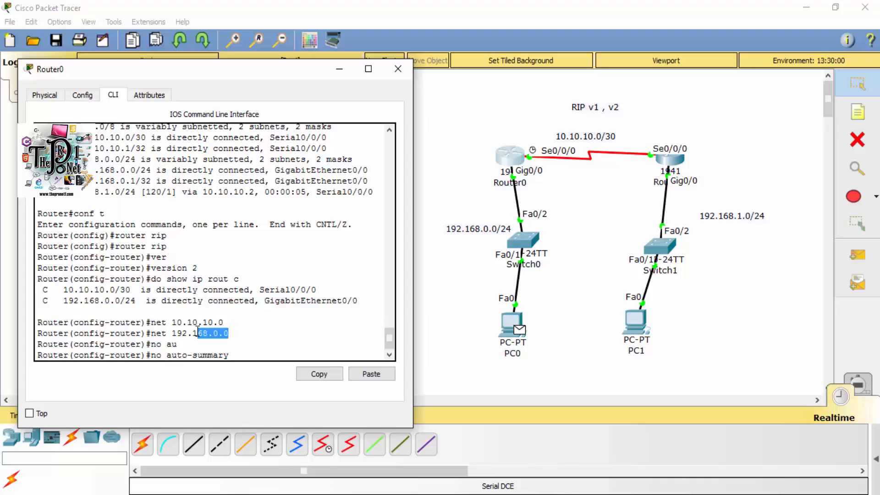
pyautogui.moveTo(197, 269); pyautogui.dragTo(154, 268)
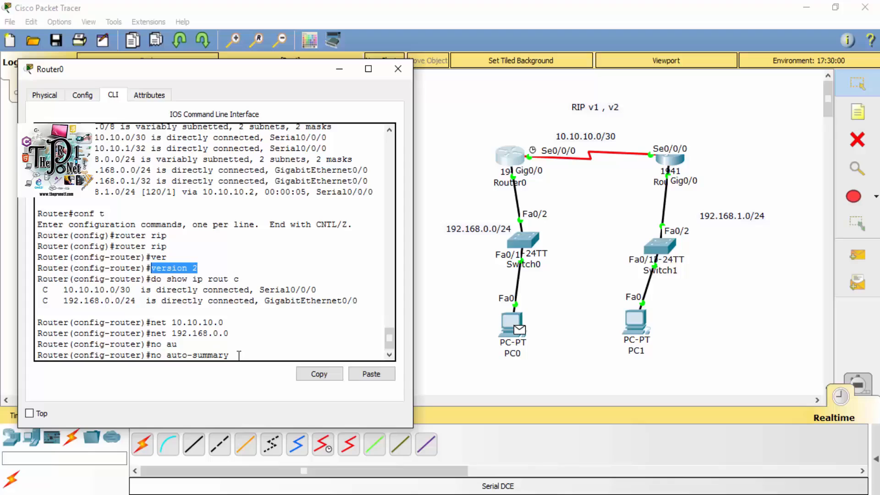
pyautogui.moveTo(238, 355); pyautogui.dragTo(158, 355)
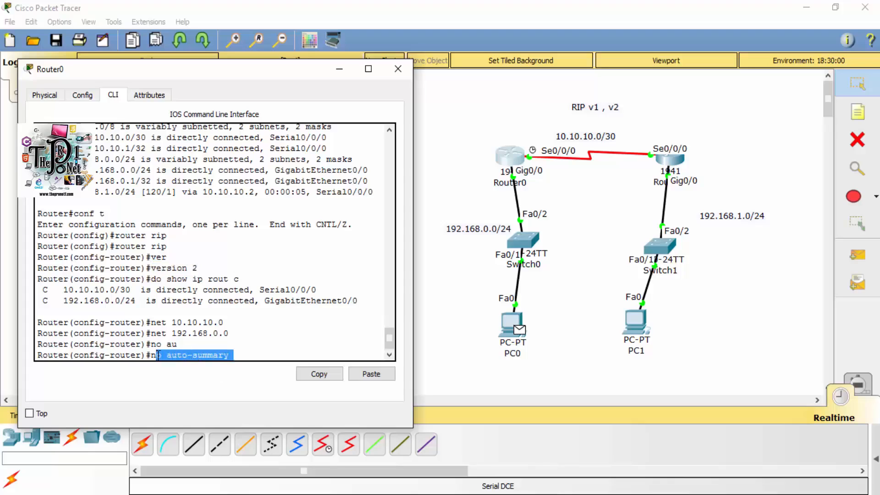
pyautogui.moveTo(131, 290); pyautogui.dragTo(122, 290)
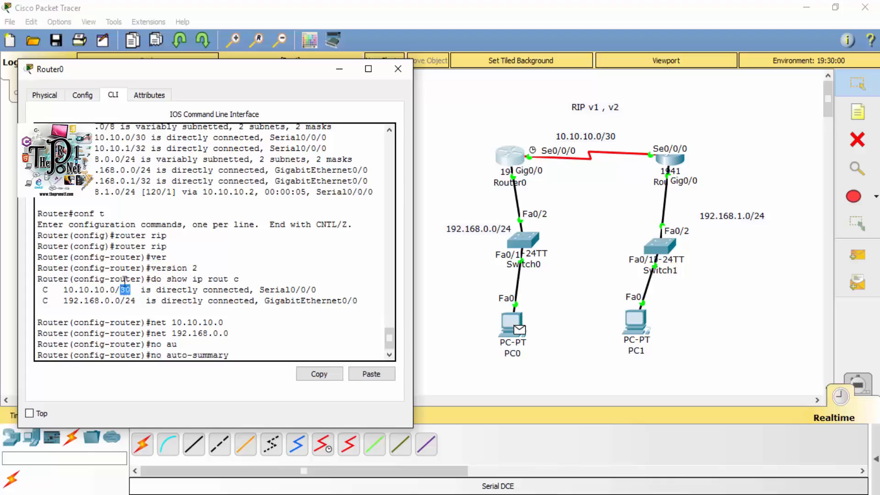
pyautogui.click(129, 286)
pyautogui.moveTo(115, 290); pyautogui.dragTo(64, 289)
# Apply no auto-summary to Router0's RIP process and exit to privileged mode with end
pyautogui.click(255, 357)
pyautogui.press('Return')
pyautogui.press('Return')
pyautogui.press('Return')
pyautogui.write('end')
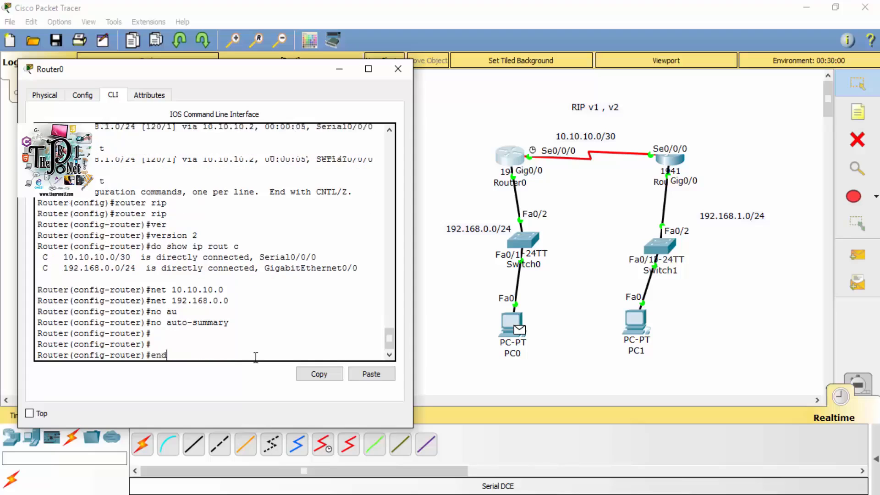
pyautogui.press('Return')
# Run show ip protocols on Router0 and examine the routing protocol name and RIP send version
pyautogui.write('show ipo')
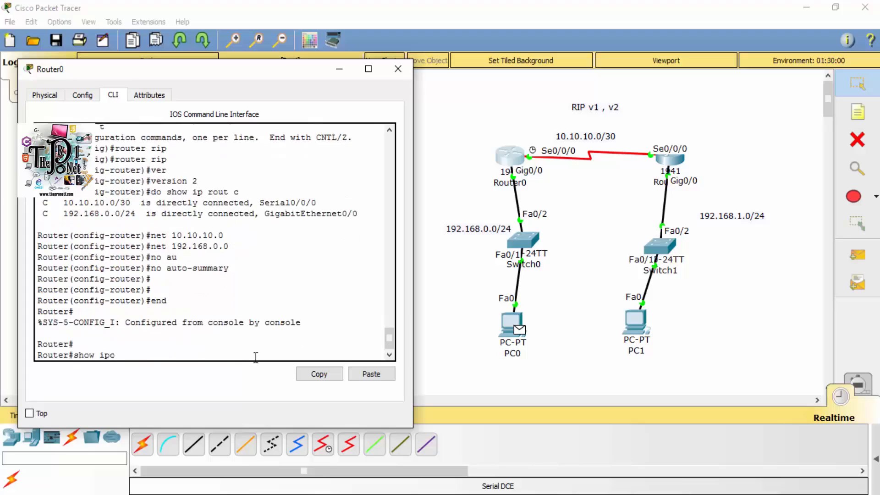
pyautogui.write(' protocols')
pyautogui.press('Return')
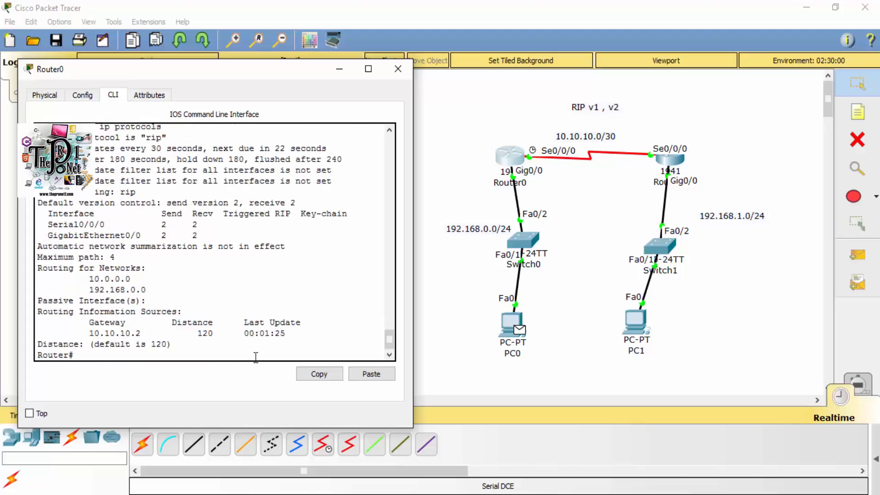
pyautogui.scroll(1, 195, 293)
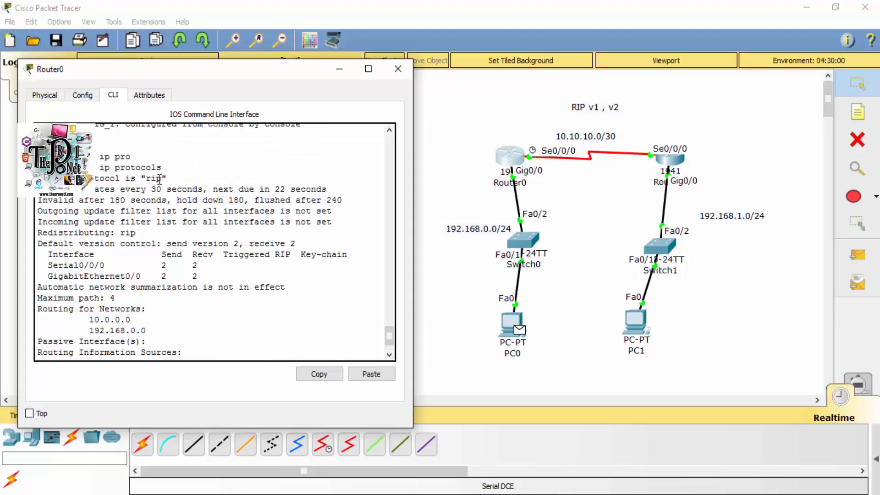
pyautogui.moveTo(147, 179); pyautogui.dragTo(157, 178)
pyautogui.scroll(-1, 264, 272)
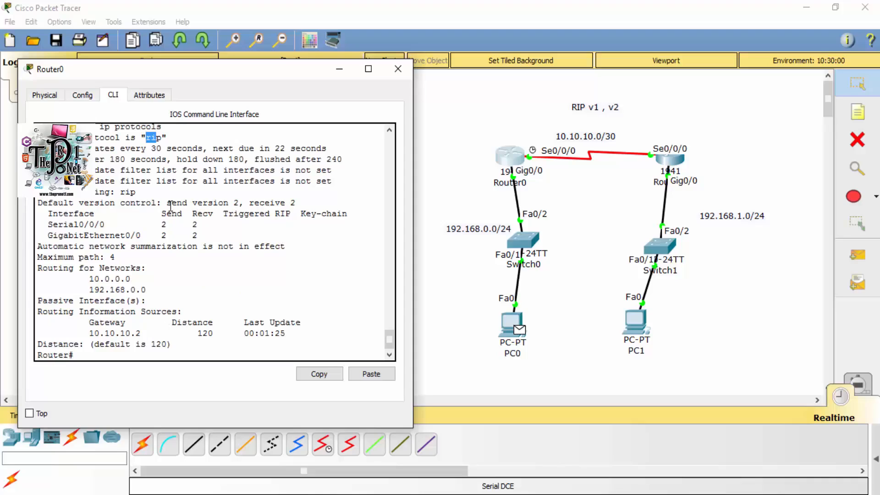
pyautogui.moveTo(238, 202); pyautogui.dragTo(167, 202)
# Close Router0's window, open Router1's command line and move its window clear of the topology
pyautogui.click(393, 70)
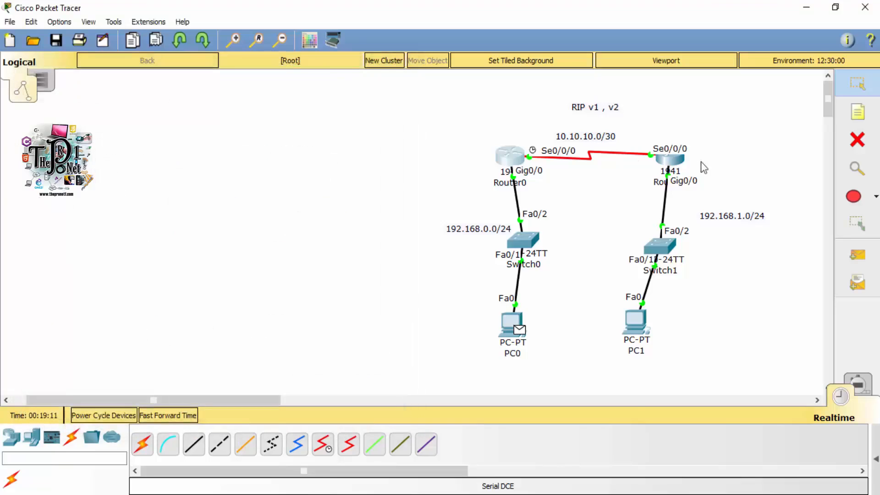
pyautogui.click(669, 159)
pyautogui.moveTo(425, 98); pyautogui.dragTo(272, 85)
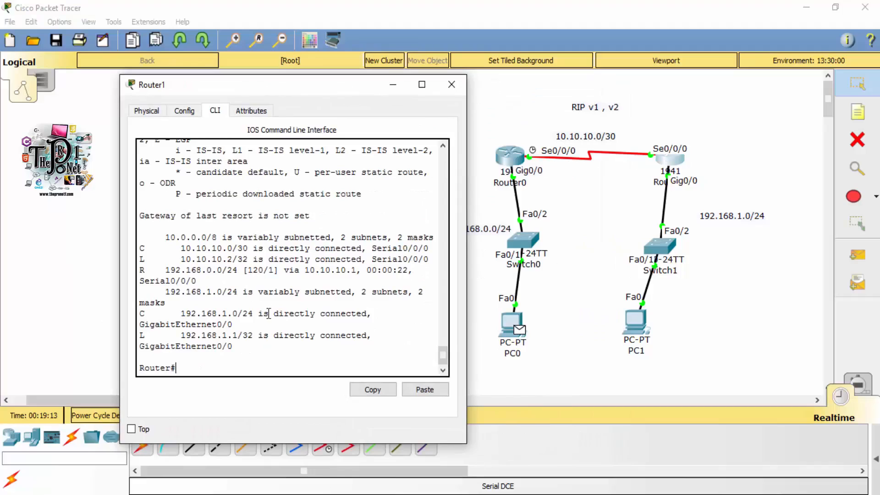
# Show Router1's IP protocols and examine its RIP send version
pyautogui.write('sho ip pro')
pyautogui.press('Tab')
pyautogui.press('Return')
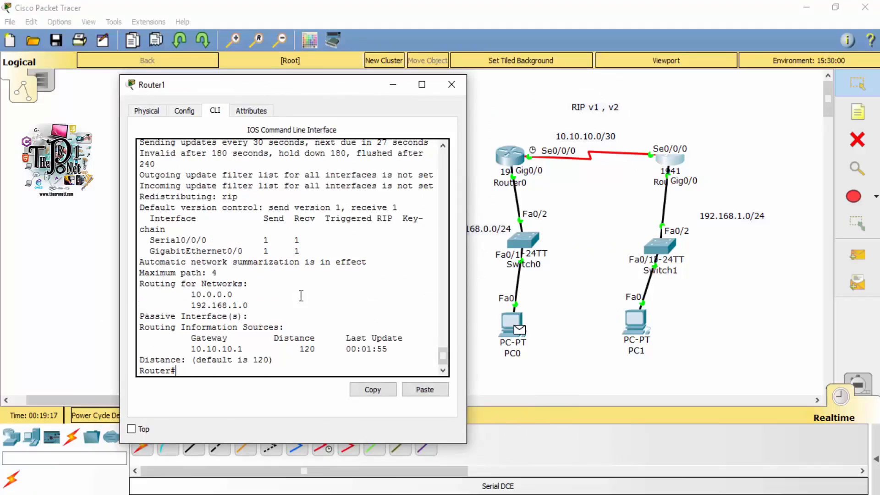
pyautogui.moveTo(269, 208); pyautogui.dragTo(340, 210)
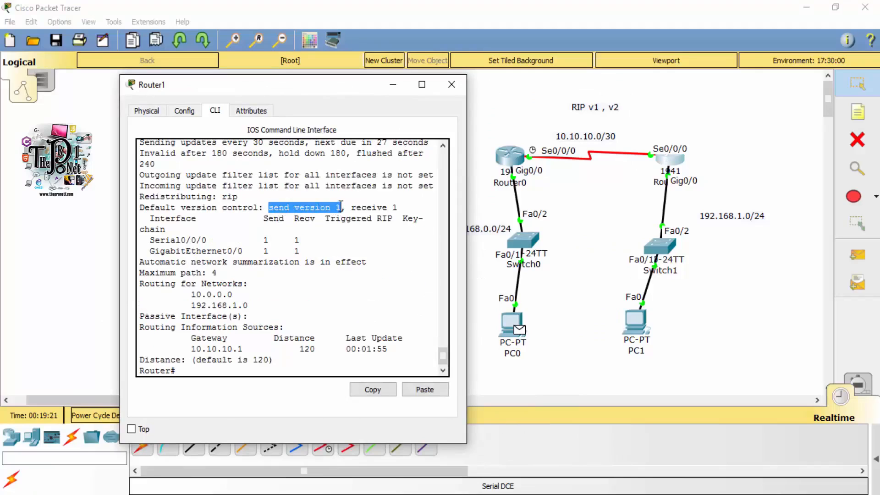
pyautogui.click(323, 356)
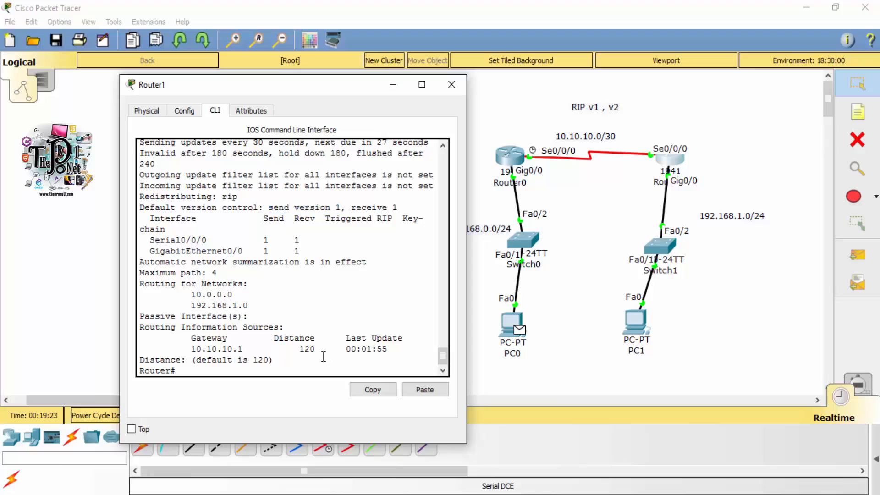
# Enter global configuration mode on Router1 with conf t
pyautogui.click(314, 366)
pyautogui.write('conr t')
pyautogui.press('Return')
pyautogui.write('conf t')
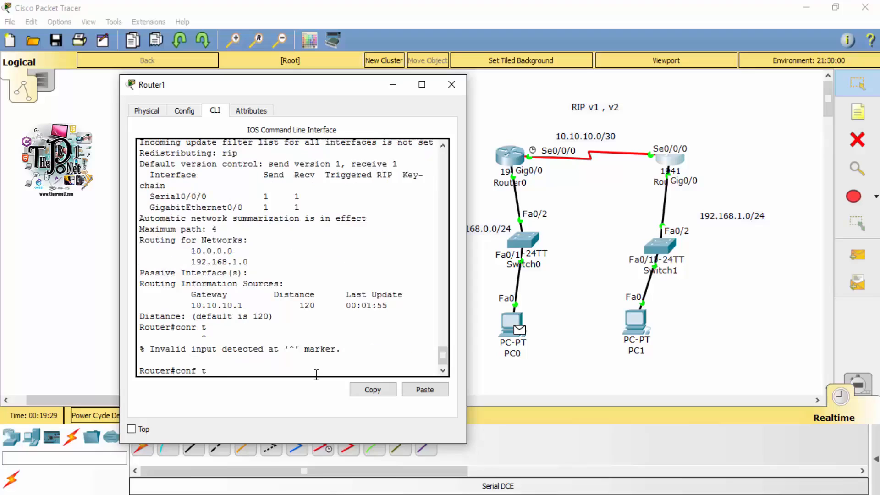
pyautogui.press('Return')
# Enter Router1's RIP configuration and set the protocol to version 2
pyautogui.write('router ri')
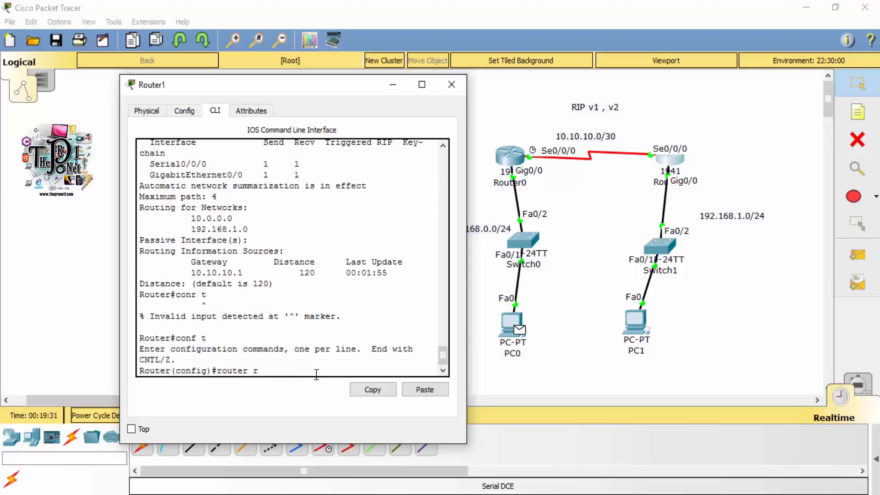
pyautogui.press('Tab')
pyautogui.press('Return')
pyautogui.write('ver')
pyautogui.press('Tab')
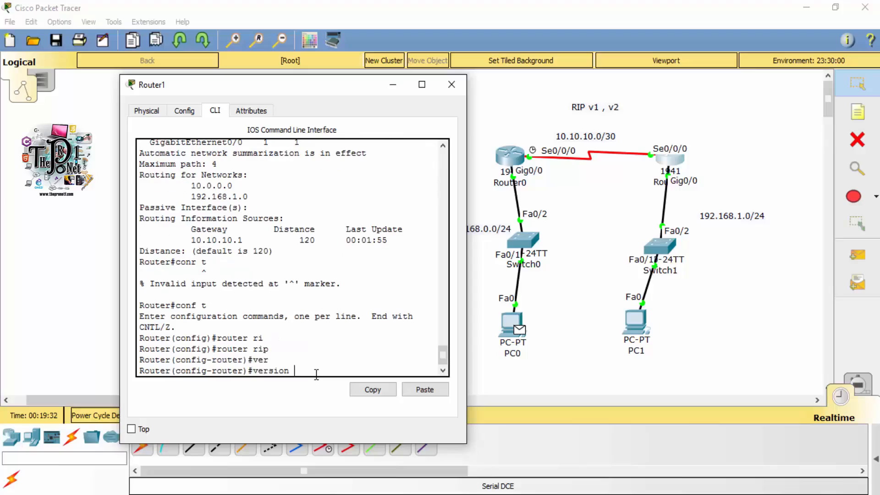
pyautogui.write('2')
pyautogui.press('Return')
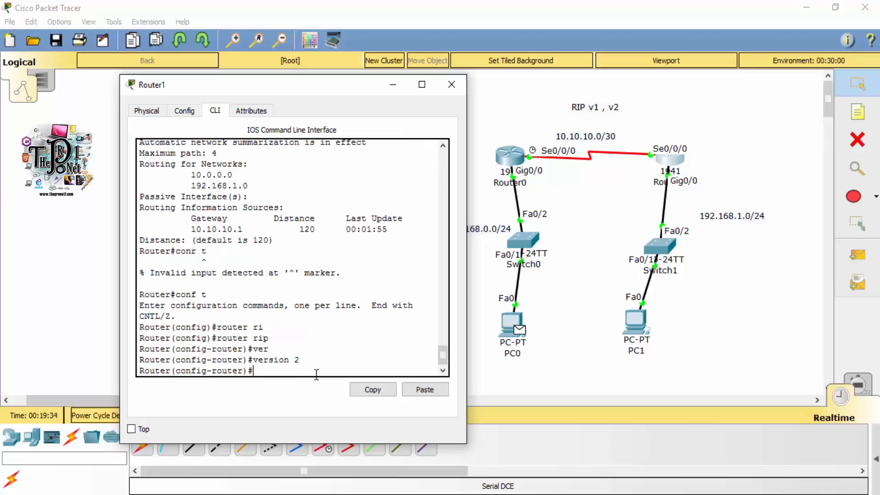
# List Router1's directly connected routes with do show ip route c
pyautogui.moveTo(248, 229); pyautogui.dragTo(196, 228)
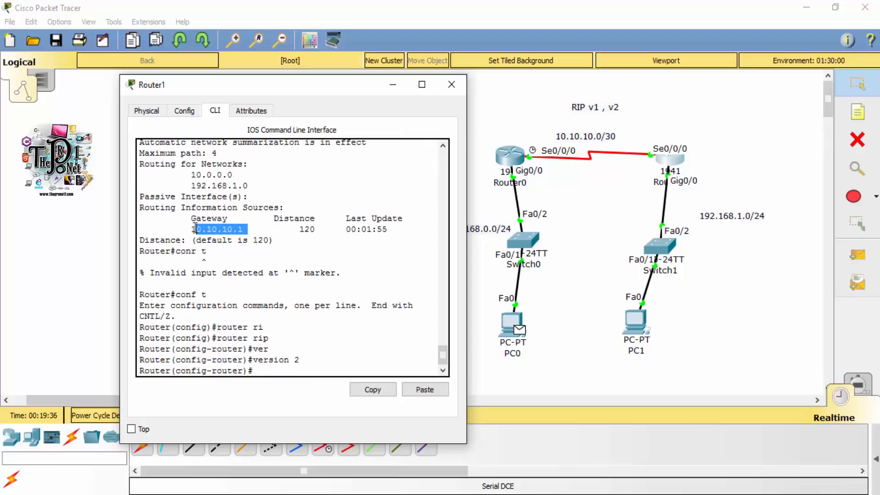
pyautogui.click(294, 374)
pyautogui.write('n')
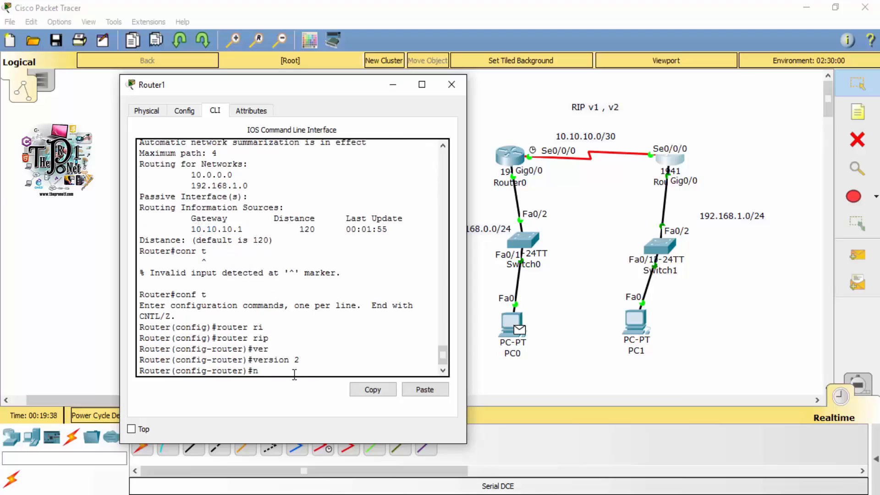
pyautogui.write('et')
pyautogui.press('BackSpace')
pyautogui.press('BackSpace')
pyautogui.write('do show ip route c')
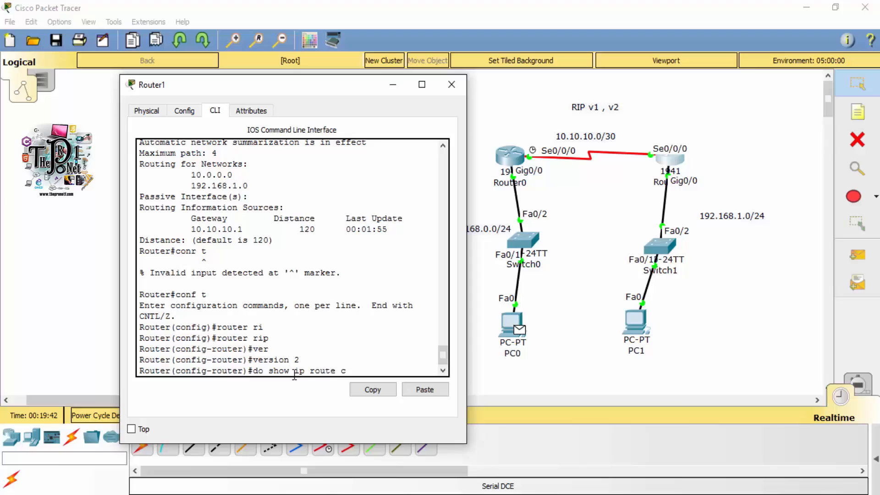
pyautogui.press('Return')
# Advertise networks 10.10.10.0, copied from the route listing, and 192.168.1.0 in Router1's RIP configuration
pyautogui.moveTo(235, 327); pyautogui.dragTo(165, 328)
pyautogui.click(204, 328)
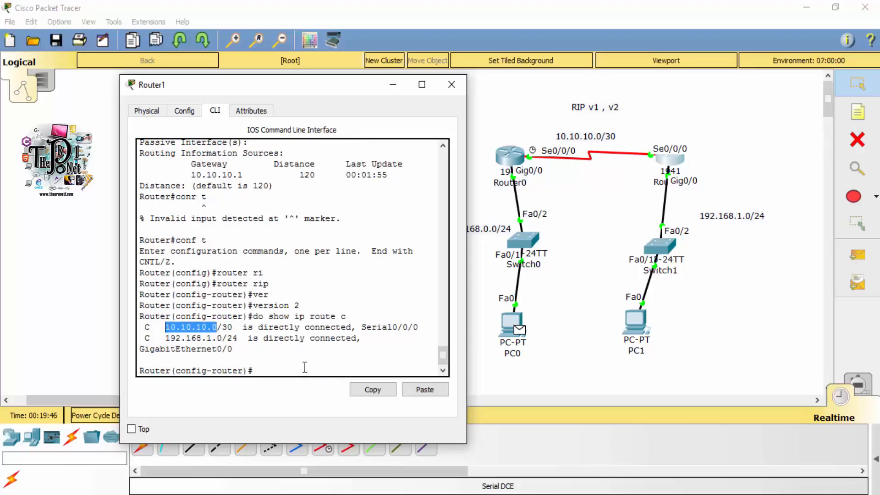
pyautogui.click(358, 387)
pyautogui.click(306, 372)
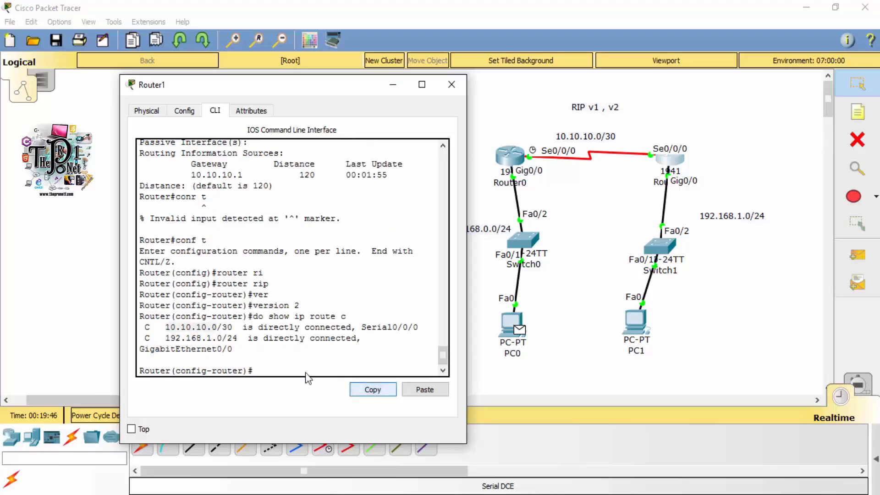
pyautogui.write('net')
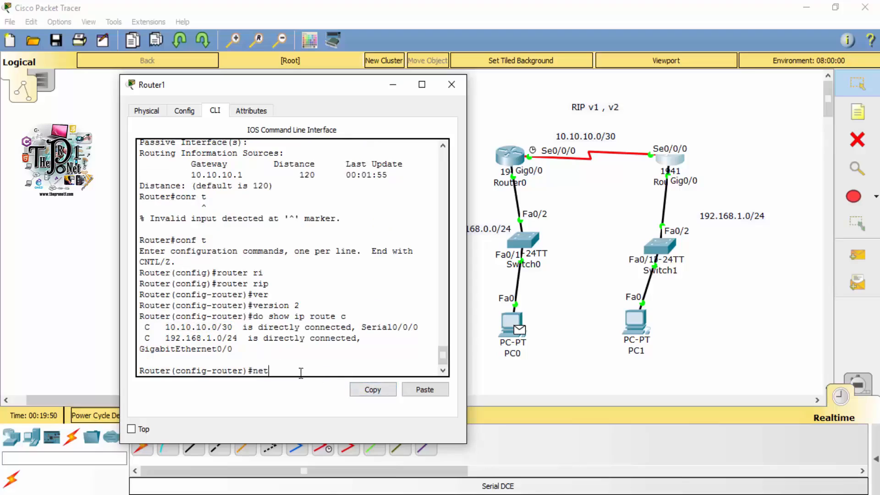
pyautogui.click(424, 390)
pyautogui.press('Return')
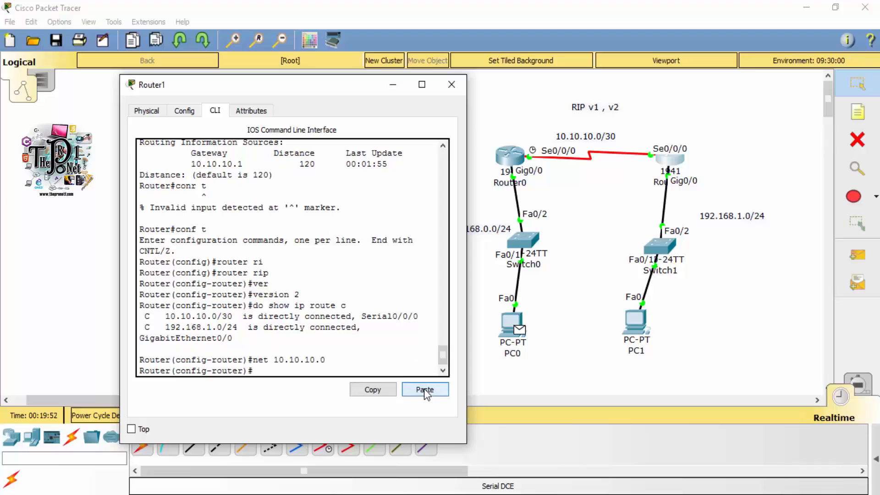
pyautogui.write('net 192.168.1.0')
pyautogui.press('Return')
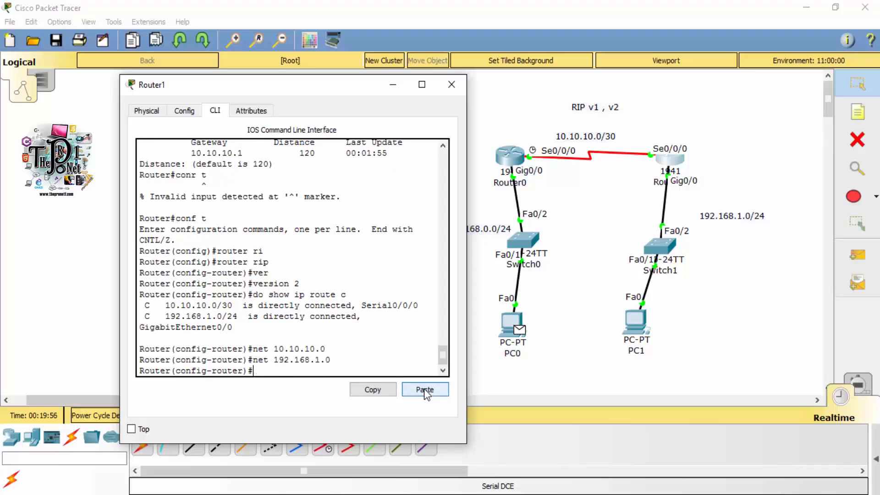
# Disable RIP automatic summarization on Router1 with no auto-summary and save the configuration with do wr
pyautogui.write('no au')
pyautogui.press('Tab')
pyautogui.press('Return')
pyautogui.press('Return')
pyautogui.press('Return')
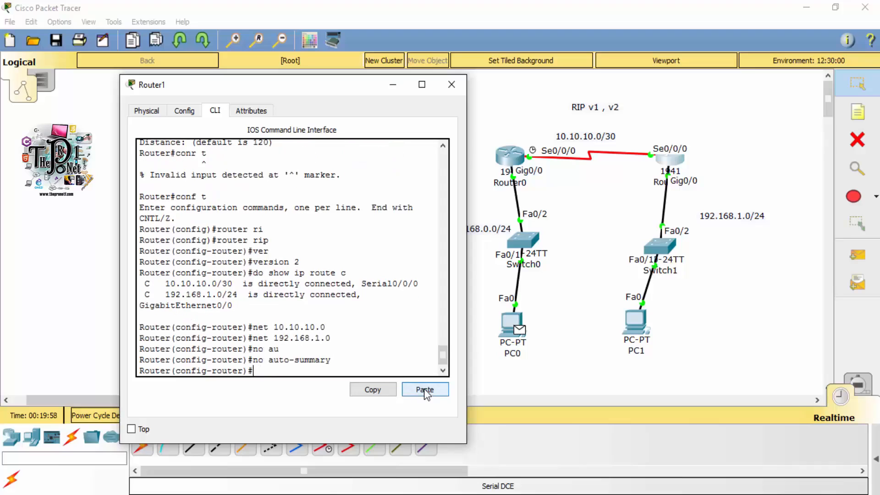
pyautogui.write('do wr')
pyautogui.press('Return')
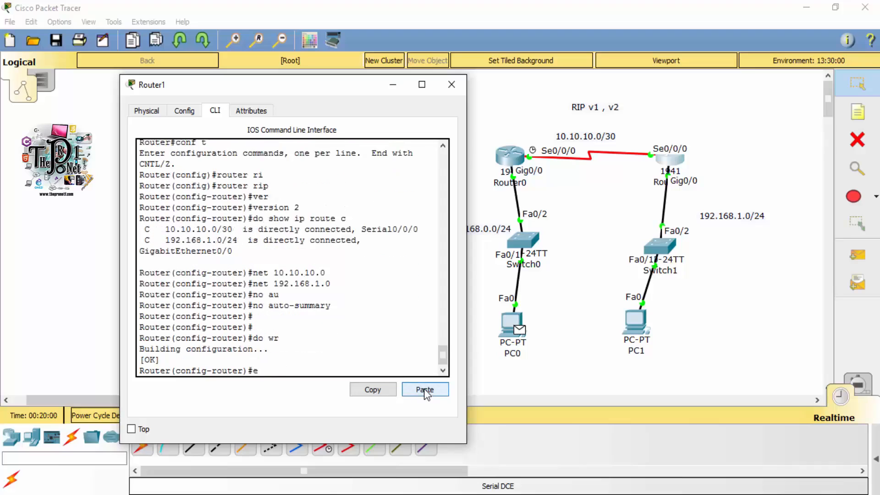
# Leave Router1's configuration mode and display its routing protocol details with show ip protocols
pyautogui.write('end')
pyautogui.press('Return')
pyautogui.press('Return')
pyautogui.press('Return')
pyautogui.press('Return')
pyautogui.press('Return')
pyautogui.write('show ')
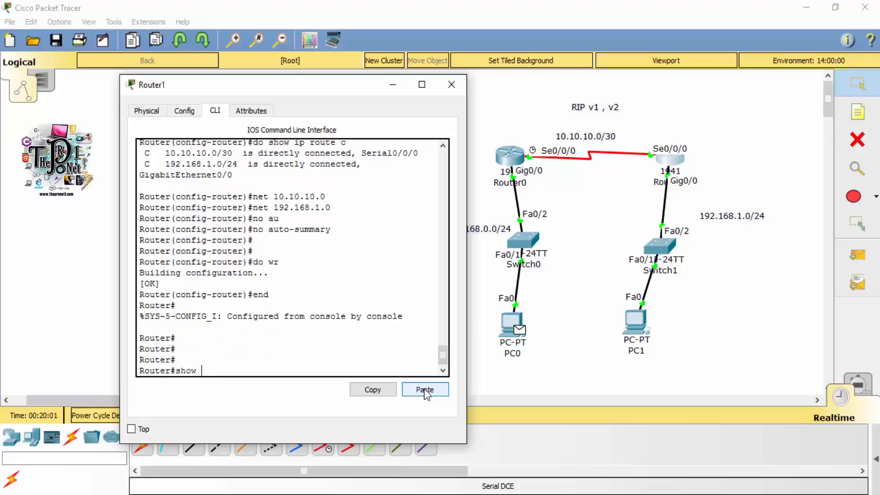
pyautogui.write('ip pro')
pyautogui.press('Tab')
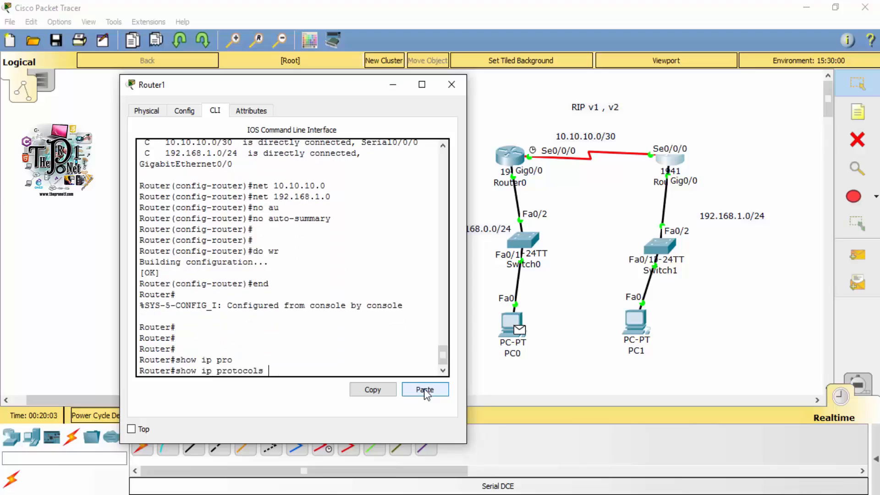
pyautogui.press('Return')
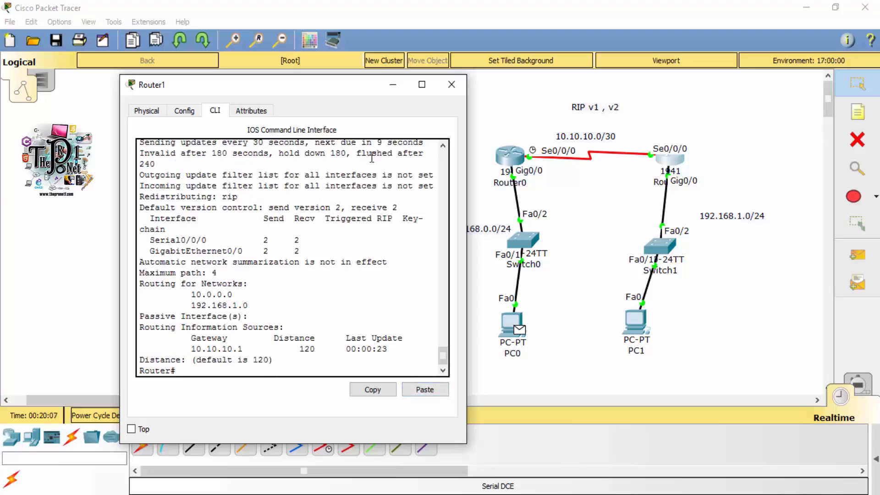
pyautogui.click(451, 85)
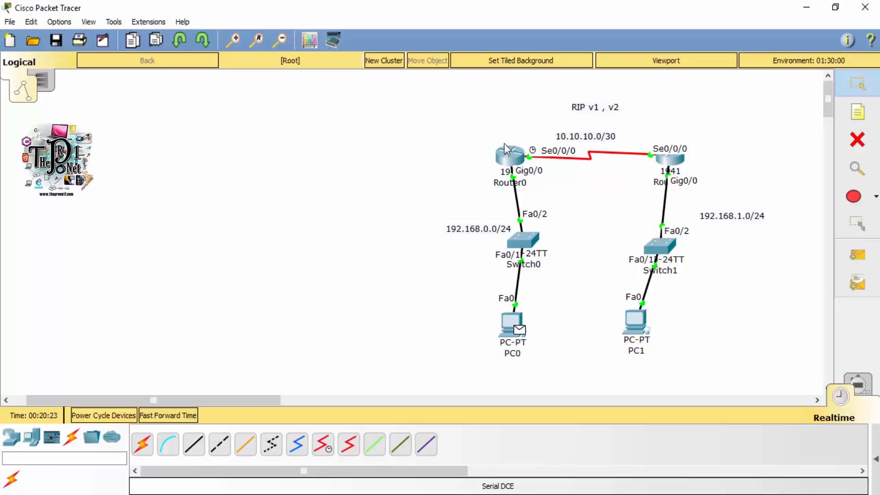
pyautogui.click(514, 159)
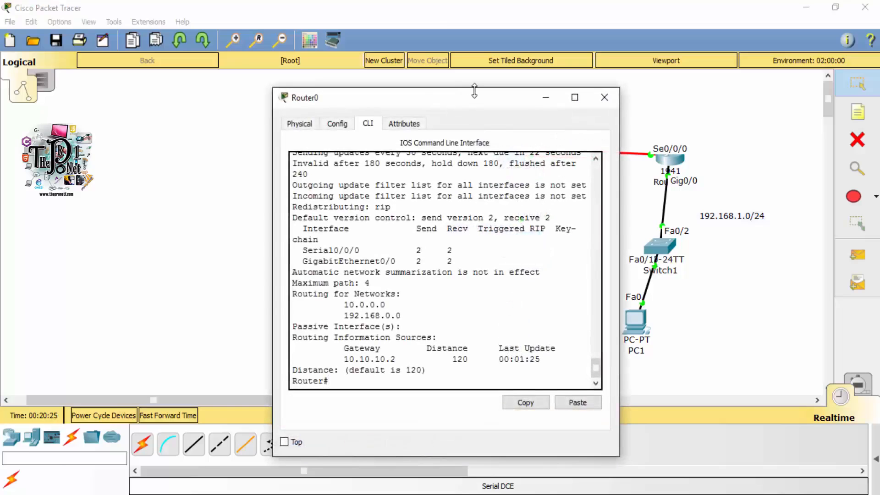
pyautogui.moveTo(343, 98); pyautogui.dragTo(85, 52)
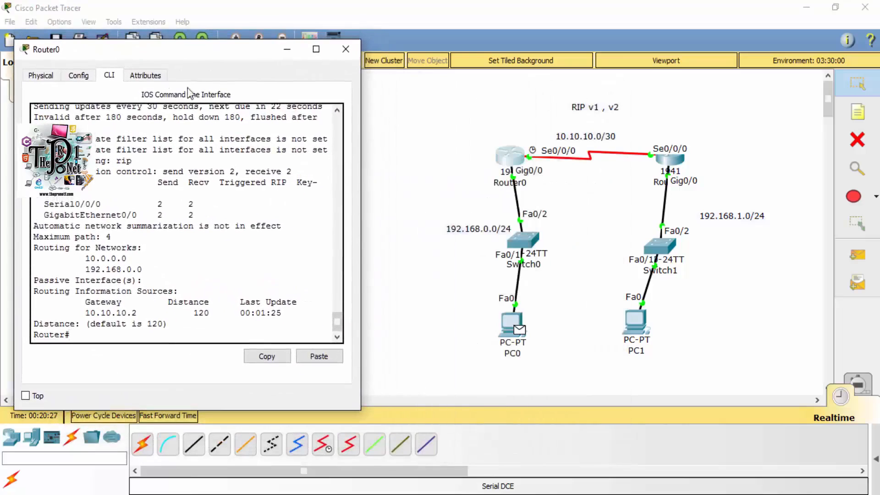
pyautogui.moveTo(365, 159); pyautogui.dragTo(433, 158)
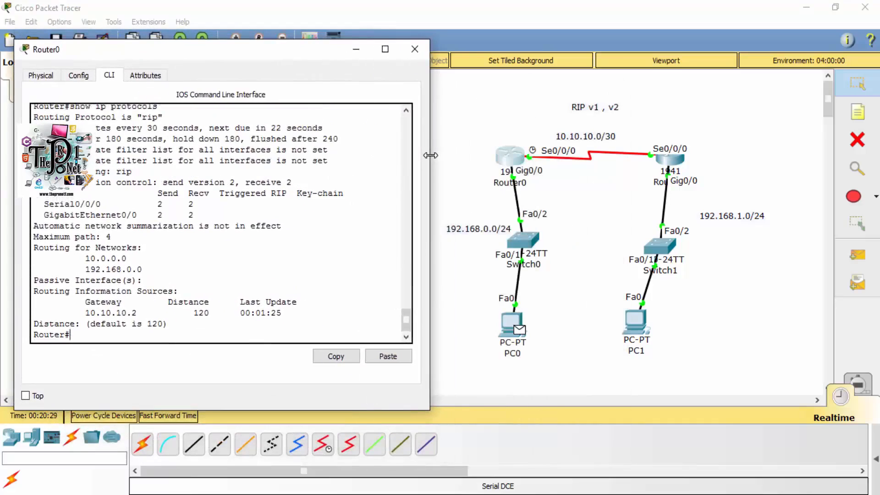
pyautogui.click(415, 49)
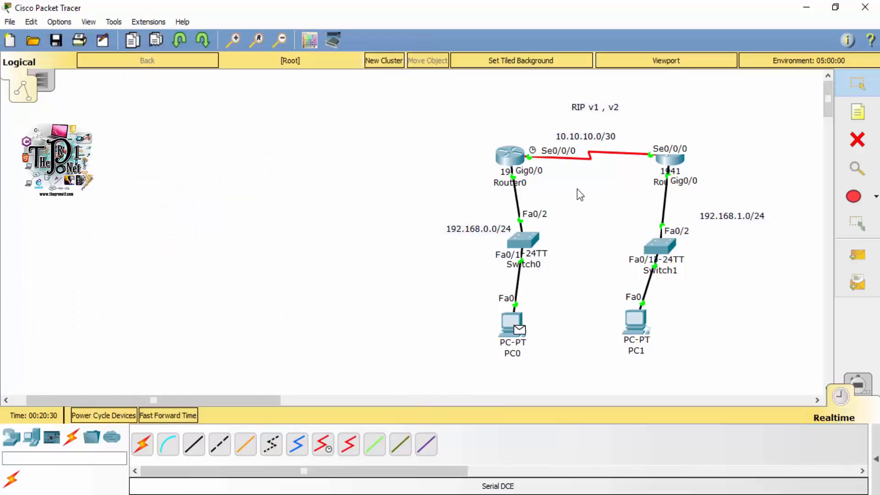
pyautogui.moveTo(560, 177); pyautogui.dragTo(461, 334)
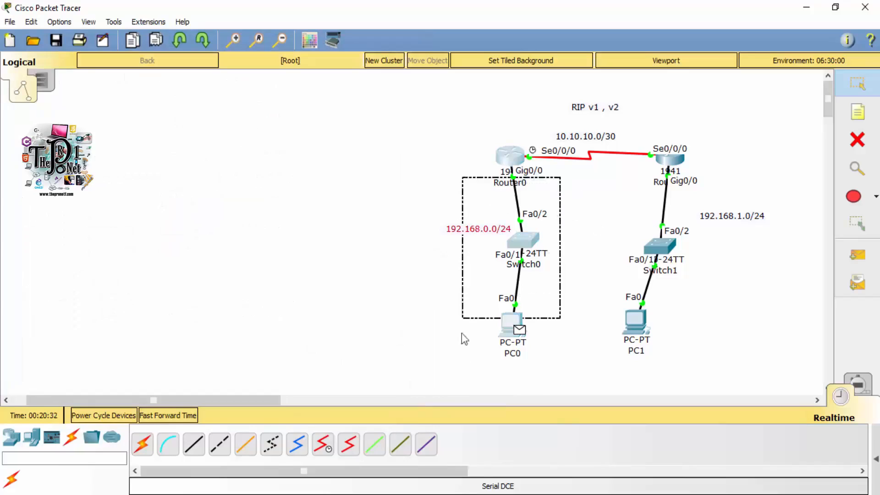
pyautogui.click(556, 314)
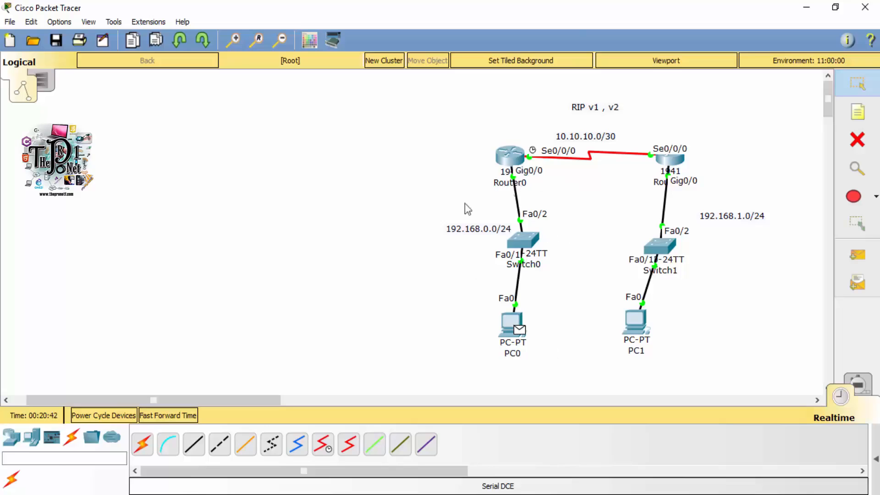
# Open Router0's command line and enter its RIP configuration with conf t and router rip
pyautogui.click(510, 157)
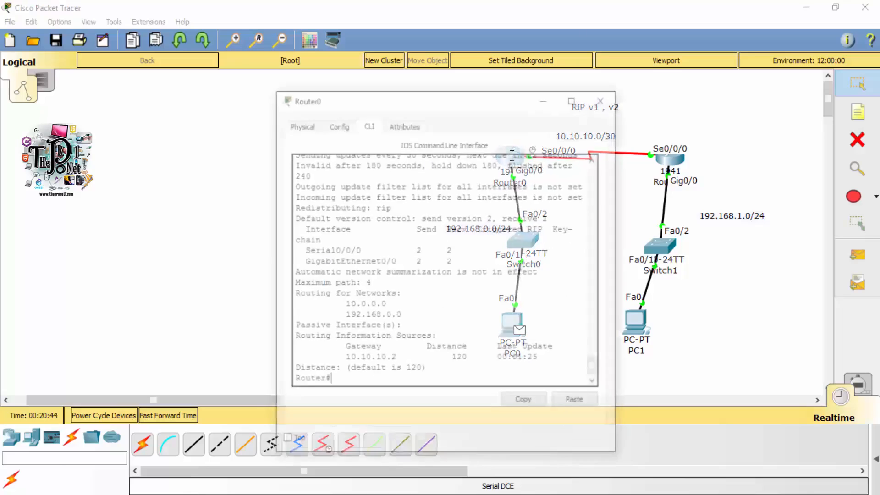
pyautogui.moveTo(478, 99); pyautogui.dragTo(277, 79)
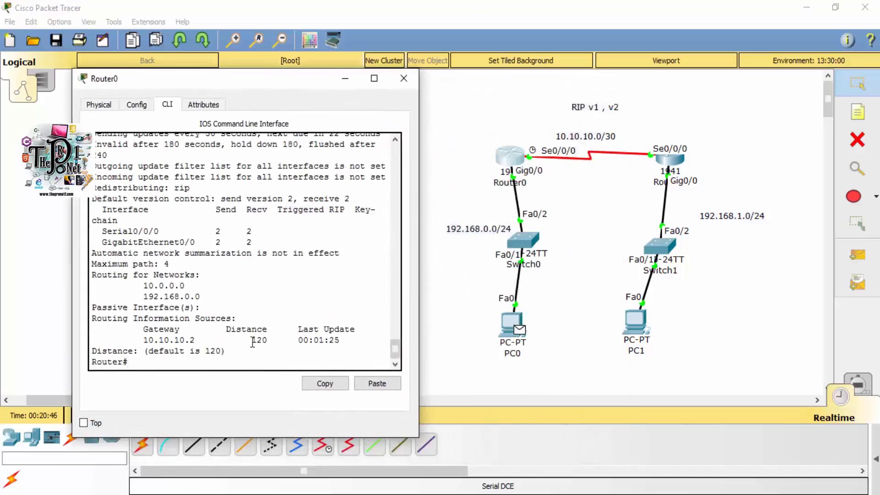
pyautogui.write('conf t')
pyautogui.press('Return')
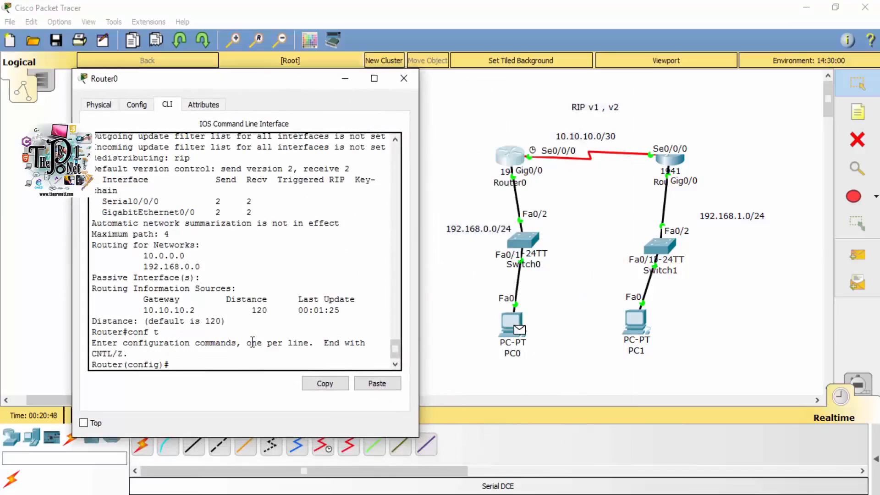
pyautogui.write('rou')
pyautogui.press('Tab')
pyautogui.write('ri')
pyautogui.press('Tab')
pyautogui.press('Return')
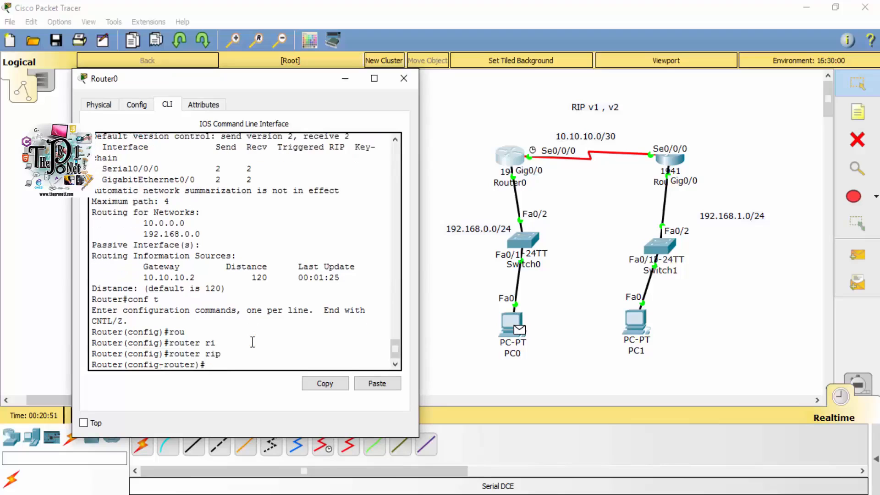
# Make Router0's LAN interface g0/0 passive for RIP with passive-interface g0/0 and close the router window
pyautogui.write('pas')
pyautogui.press('Tab')
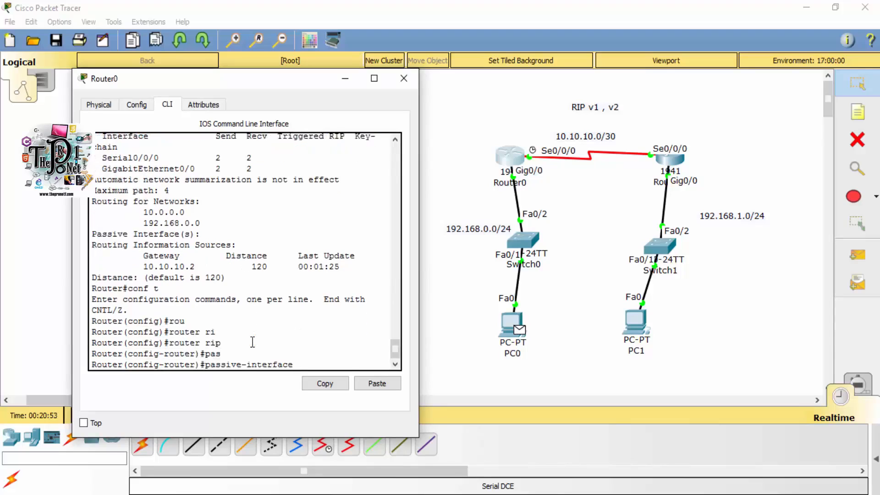
pyautogui.write('g0/0')
pyautogui.press('Return')
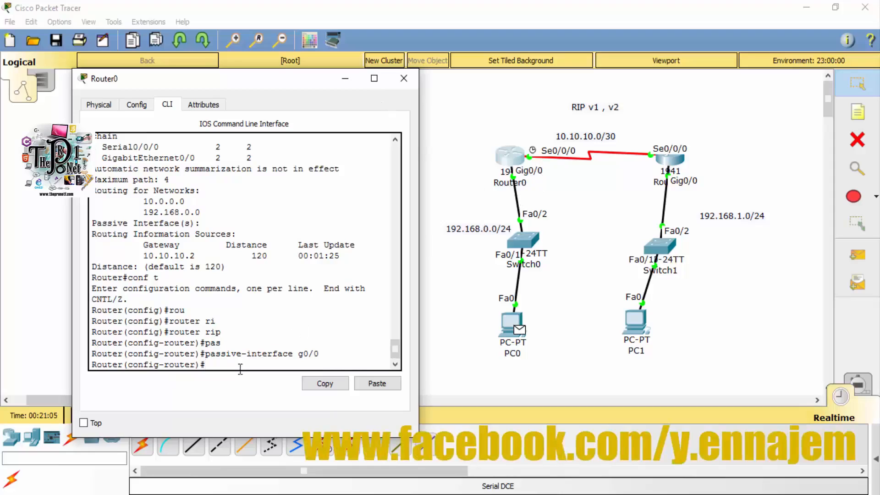
pyautogui.moveTo(320, 356); pyautogui.dragTo(307, 362)
pyautogui.click(320, 357)
pyautogui.click(403, 78)
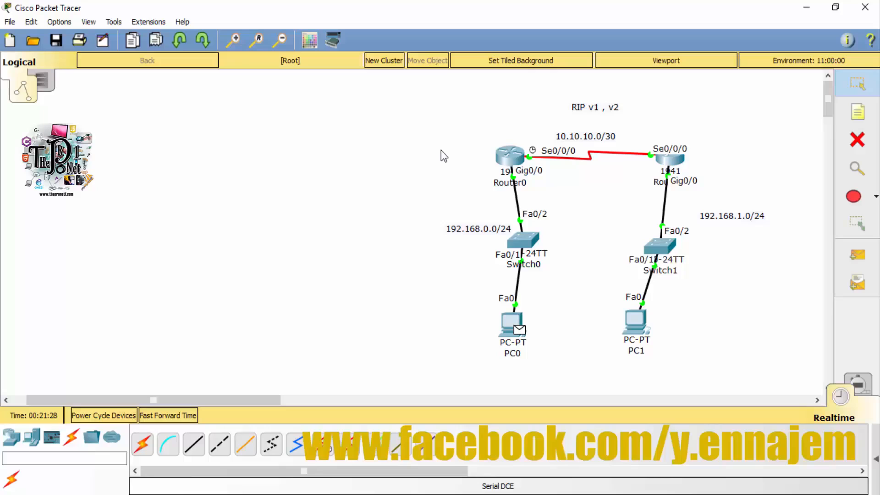
# Align Switch0 below Router0, and Switch1 and PC1 below Router1, and nudge the 192.168.0.0/24 and RIP v1 , v2 labels
pyautogui.moveTo(525, 247); pyautogui.dragTo(474, 231)
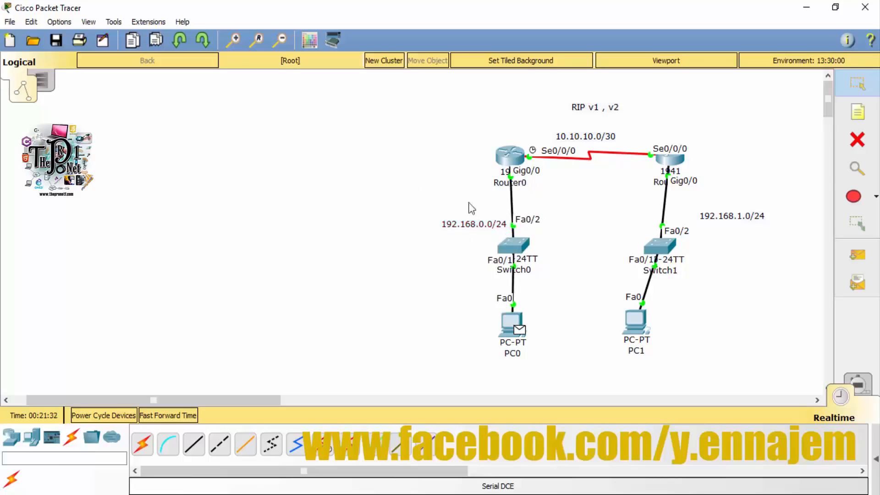
pyautogui.moveTo(659, 248); pyautogui.dragTo(668, 251)
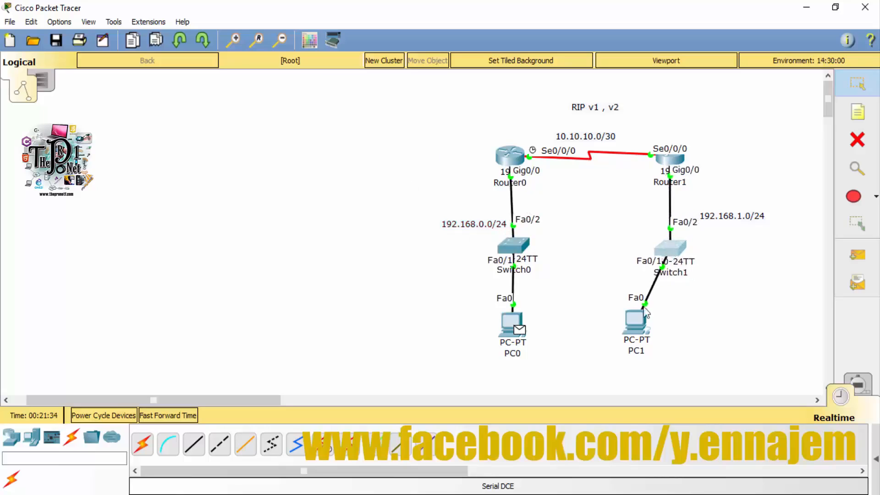
pyautogui.moveTo(637, 322); pyautogui.dragTo(673, 328)
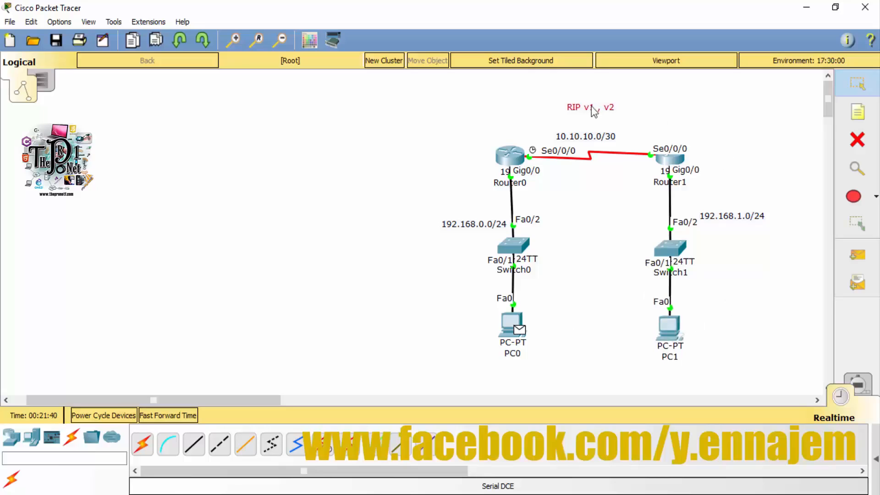
pyautogui.moveTo(595, 109); pyautogui.dragTo(597, 102)
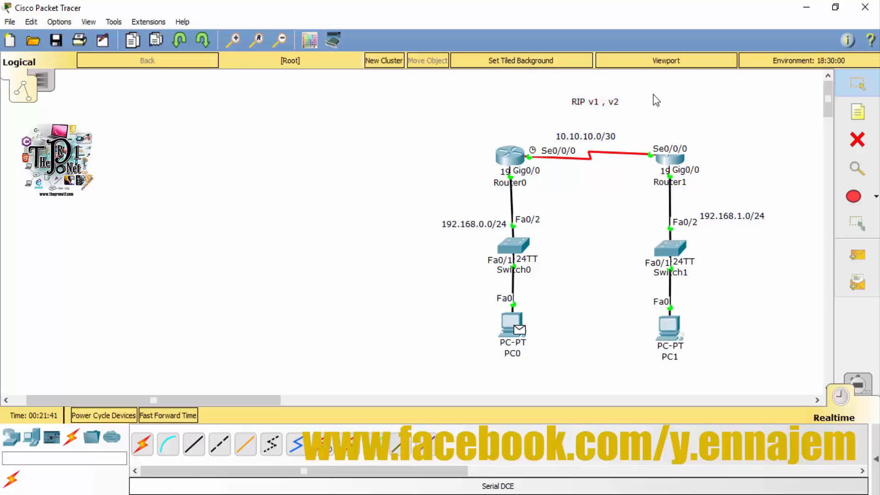